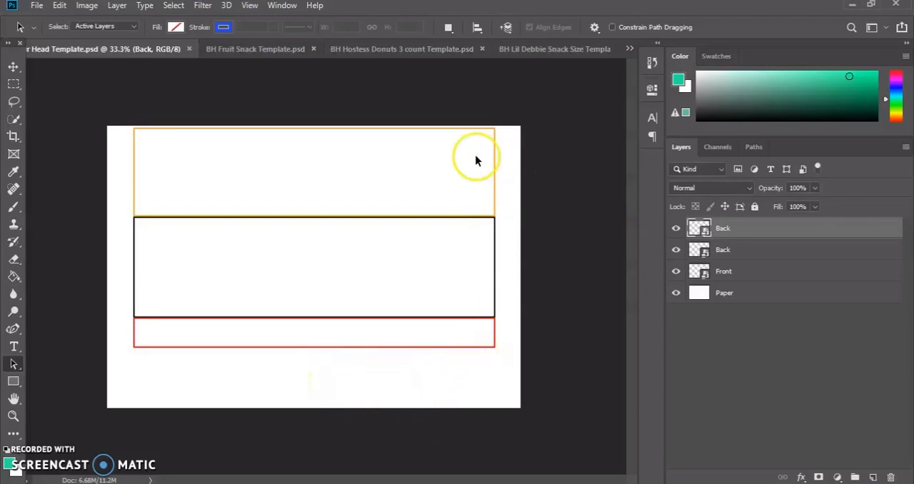
Check the Front and Back layers of the Air Head template and switch to the BH Lil Debbie Snack Size Template document.
left_click(723, 271)
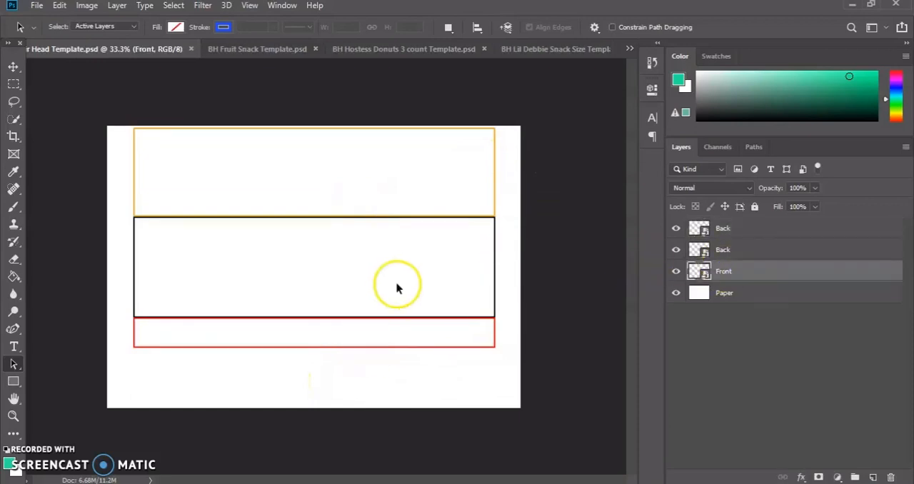
left_click(719, 251)
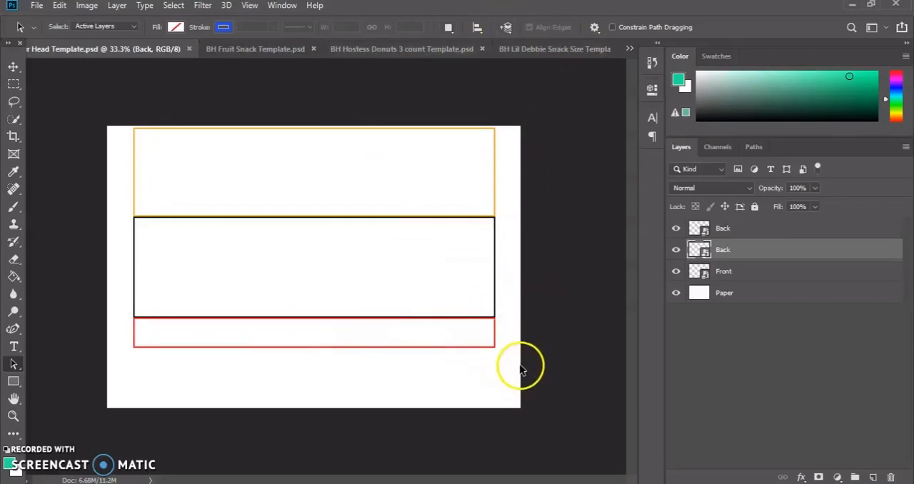
left_click(728, 272)
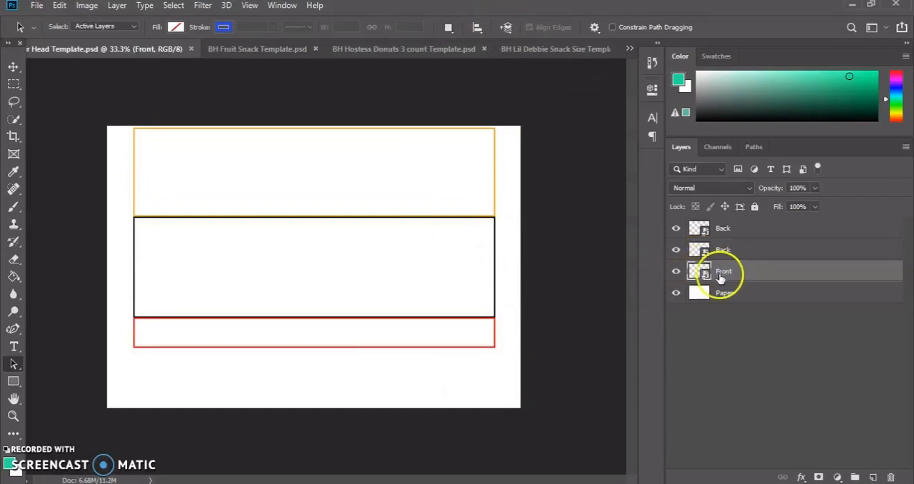
left_click(556, 50)
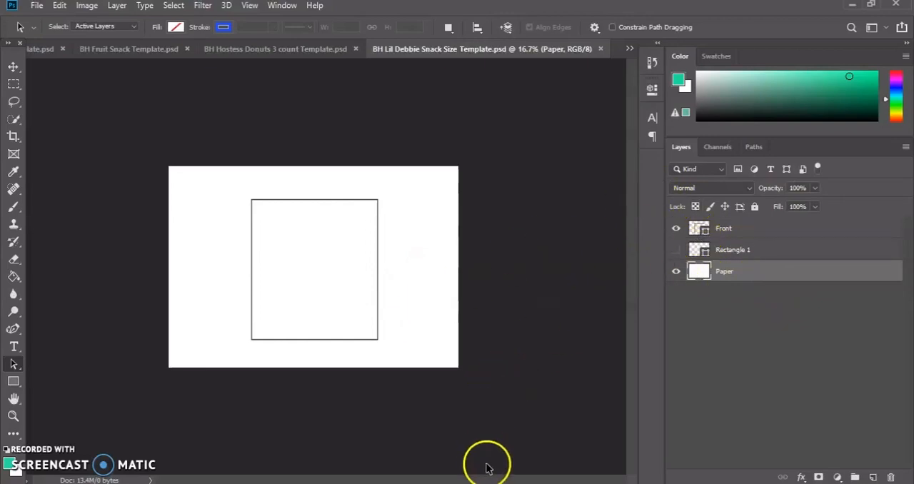
Switch to File Explorer, open the png folder on the USB disk and browse its images.
mouse_move(475, 483)
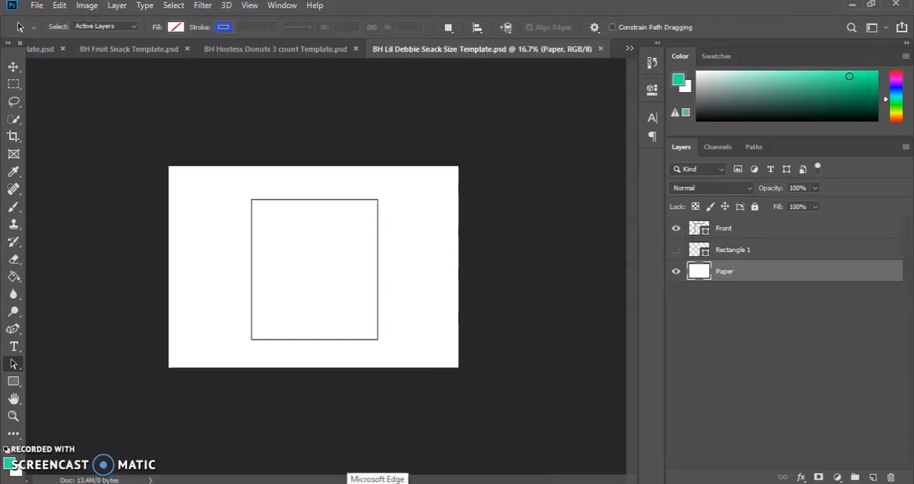
left_click(475, 483)
scroll(146, 273, "up", 5)
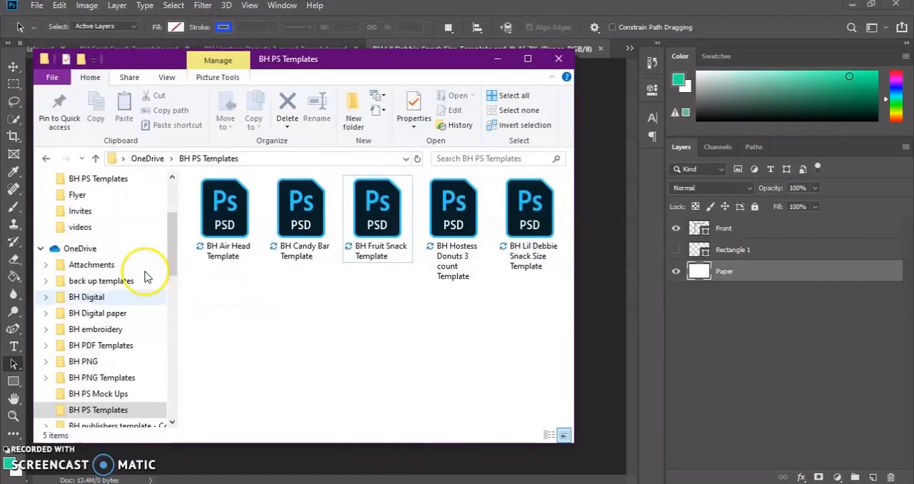
left_click(130, 238)
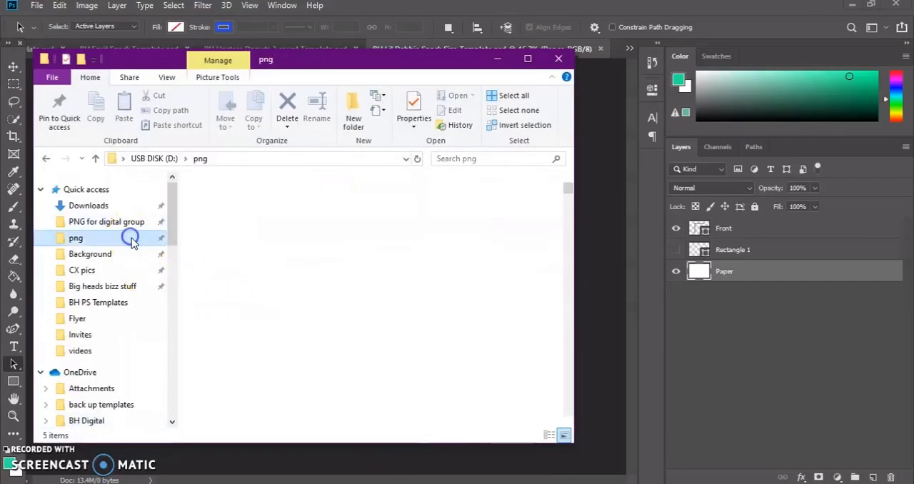
scroll(308, 244, "down", 3)
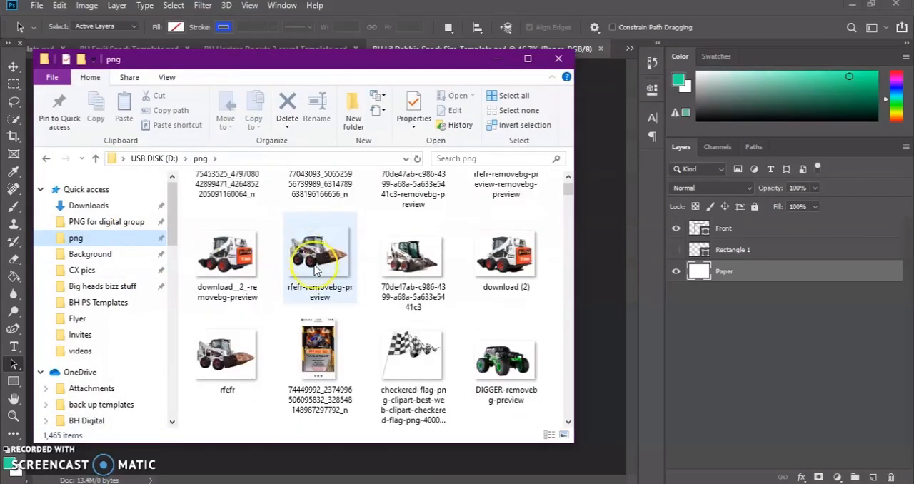
scroll(343, 271, "down", 3)
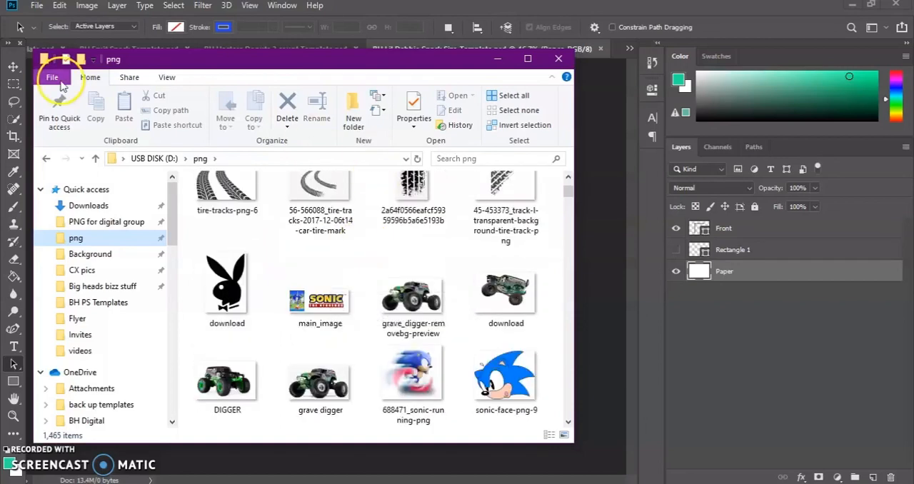
left_click(37, 7)
left_click(36, 5)
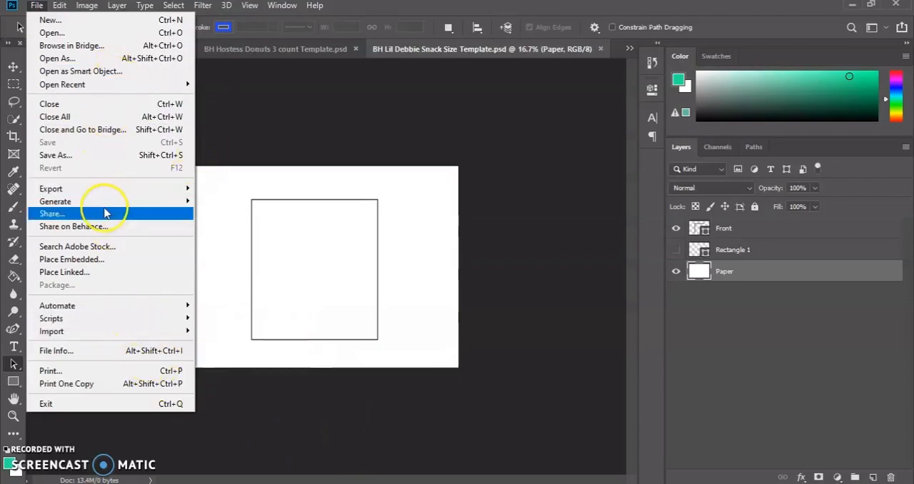
mouse_move(125, 330)
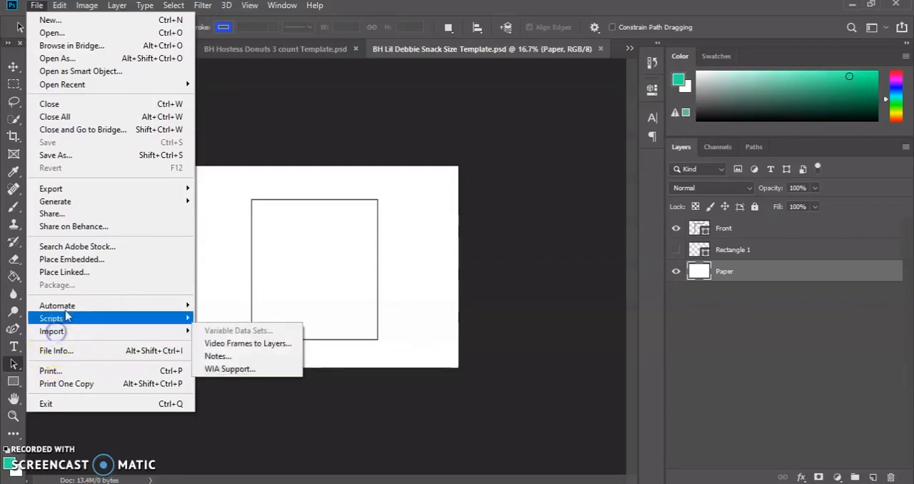
mouse_move(82, 190)
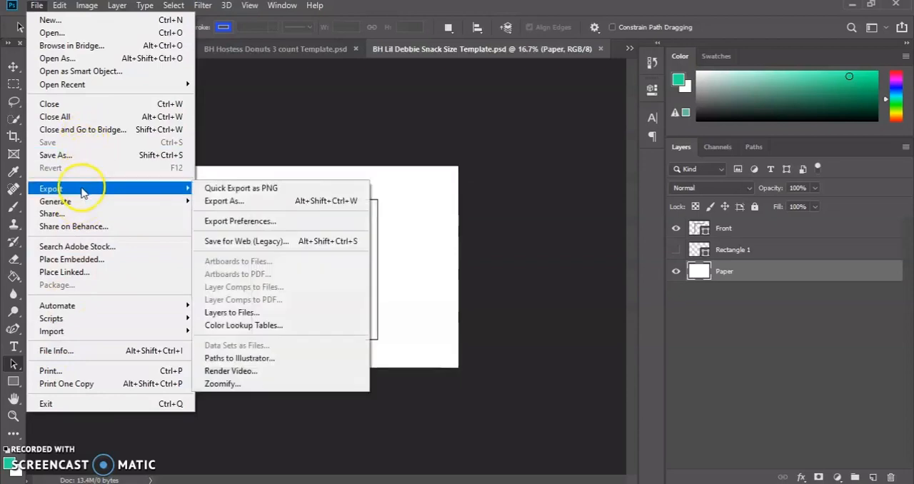
left_click(60, 6)
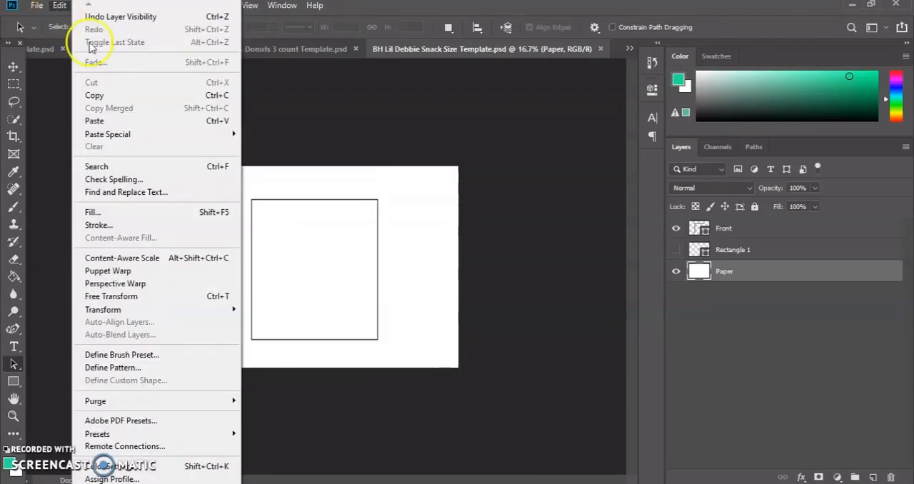
Find the orange monster clipart in File Explorer's png folder and place it into the Lil Debbie snack template.
key("alt+Tab")
scroll(293, 306, "down", 6)
scroll(293, 305, "down", 10)
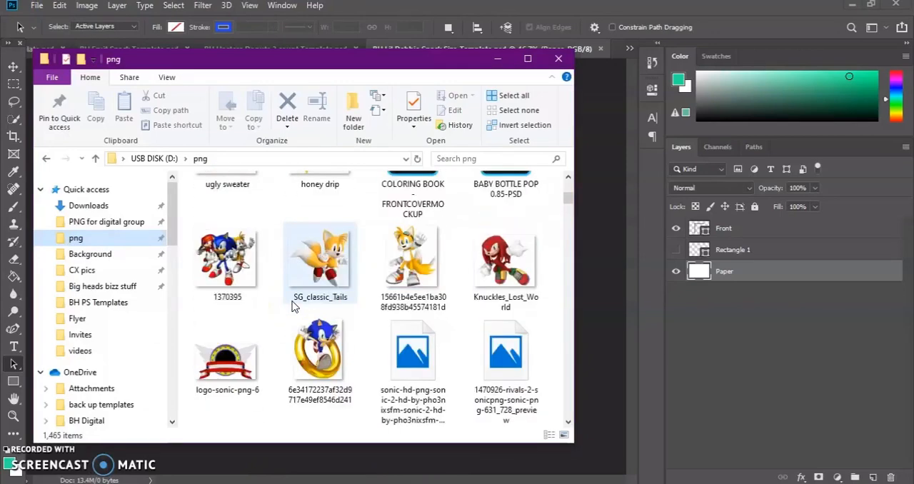
scroll(296, 317, "down", 8)
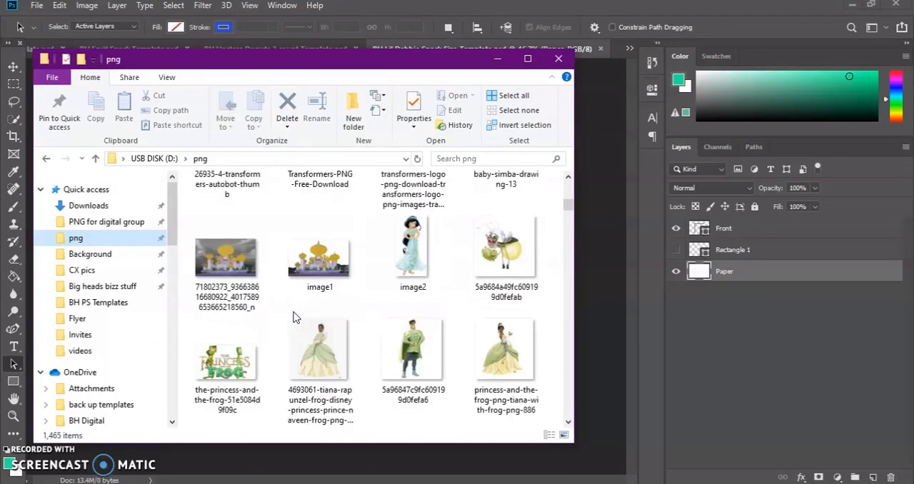
scroll(296, 317, "up", 4)
scroll(297, 319, "down", 3)
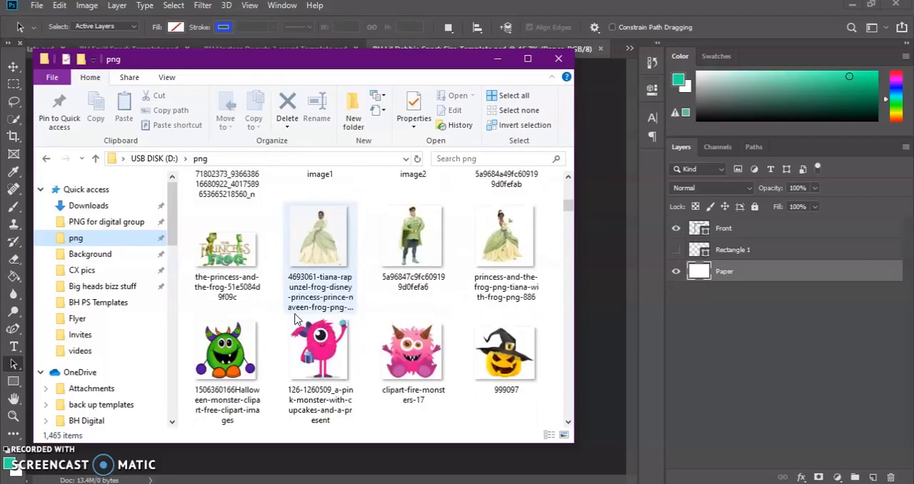
scroll(336, 286, "down", 5)
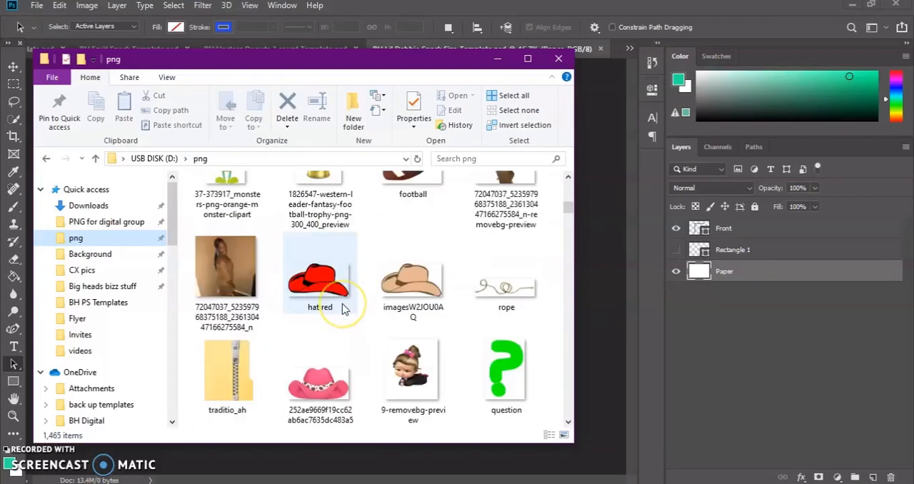
scroll(341, 307, "up", 3)
left_click_drag(227, 318, 596, 277)
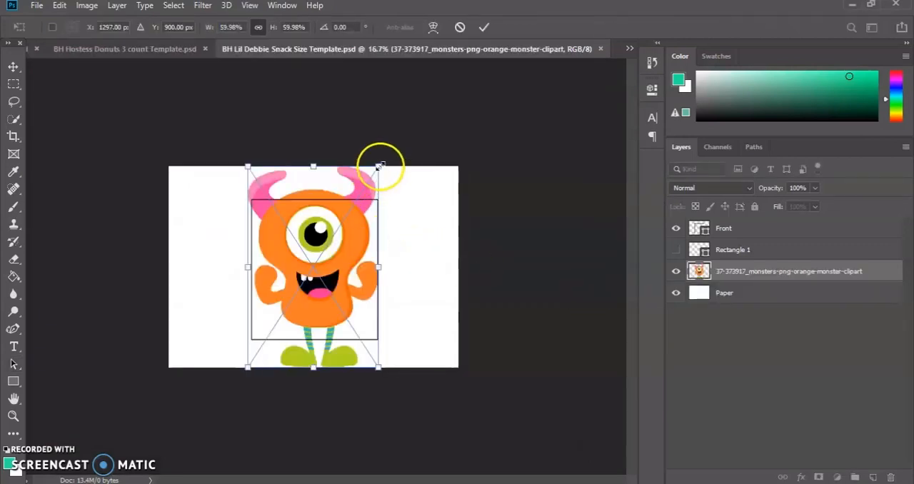
Scale the placed orange monster to about 21.38% and position it inside the rectangle's lower-right corner.
left_click_drag(378, 165, 313, 266)
left_click_drag(296, 323, 306, 286)
left_click_drag(324, 225, 323, 261)
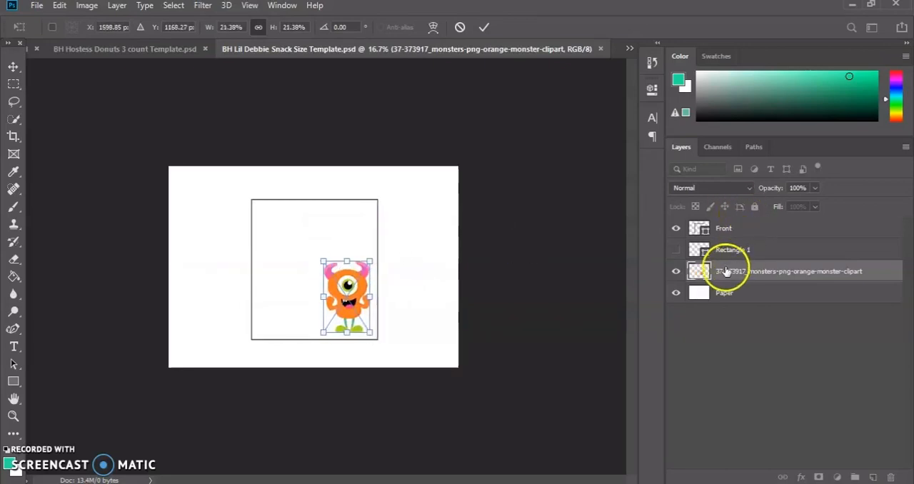
left_click(485, 28)
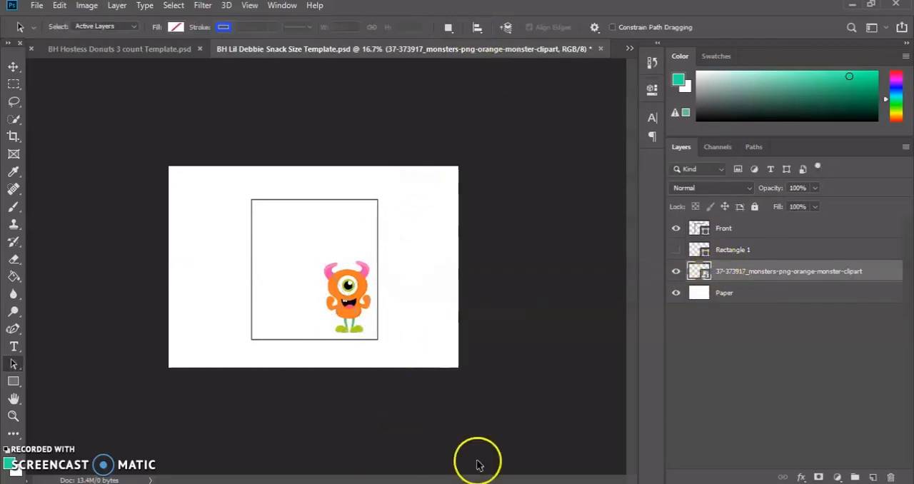
Place the pink monster with cupcakes and a present from the png folder, scaled to about 27.48% in the page's lower-left corner.
key("alt+Tab")
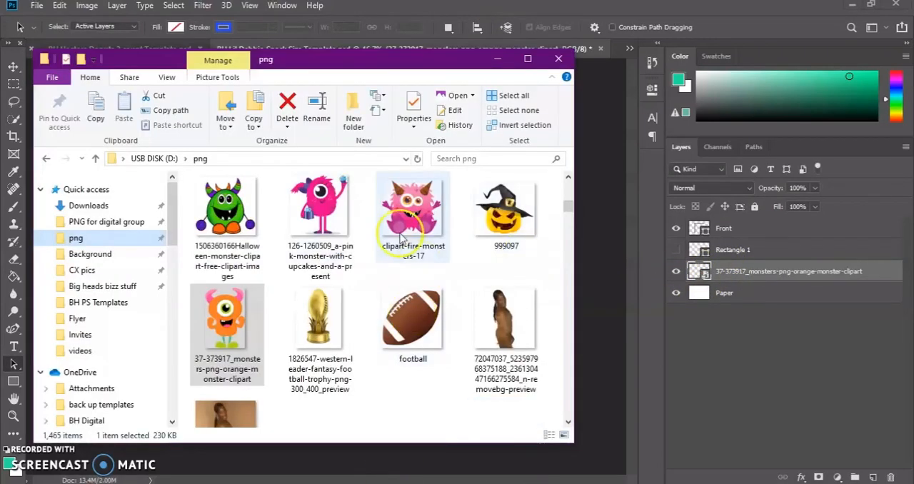
left_click_drag(321, 208, 535, 259)
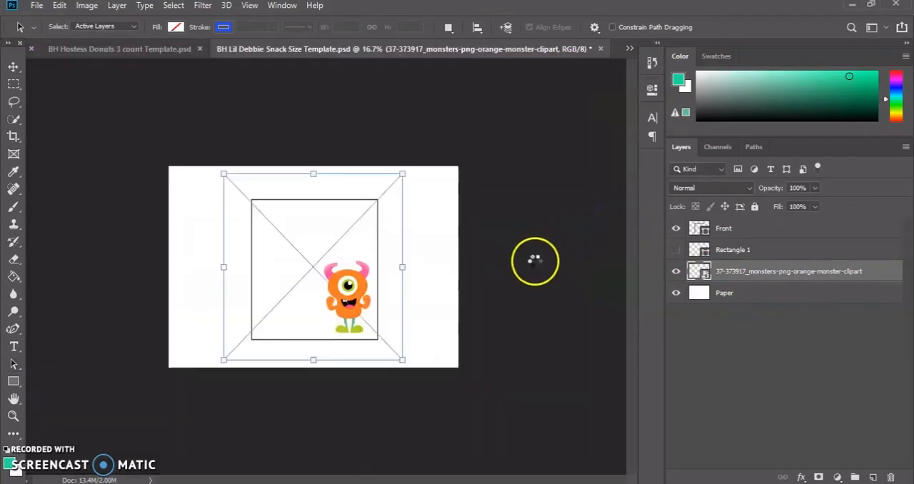
left_click_drag(433, 163, 212, 323)
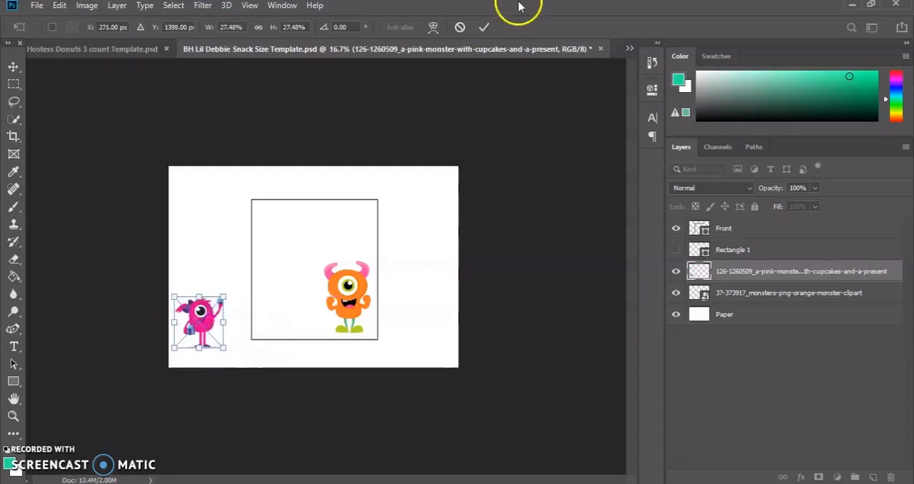
left_click(483, 28)
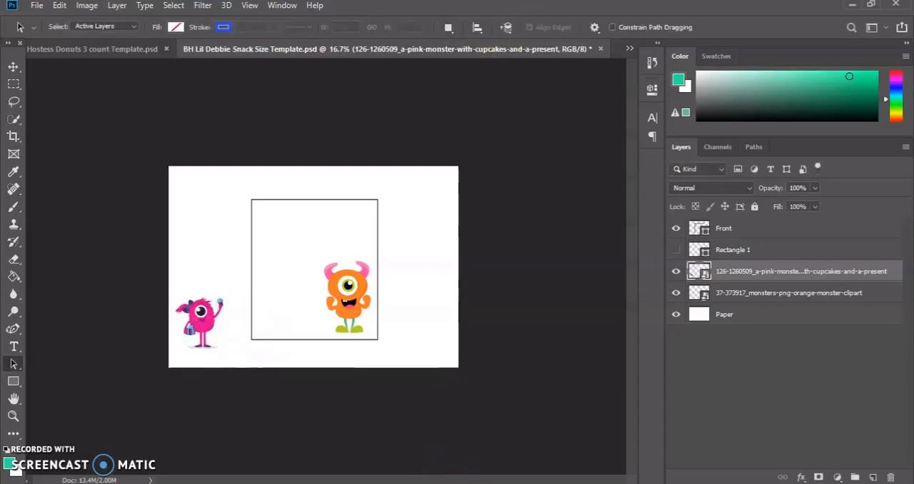
Find aqua background 2 in the USB disk's Background folder and place it into the template.
left_click(469, 482)
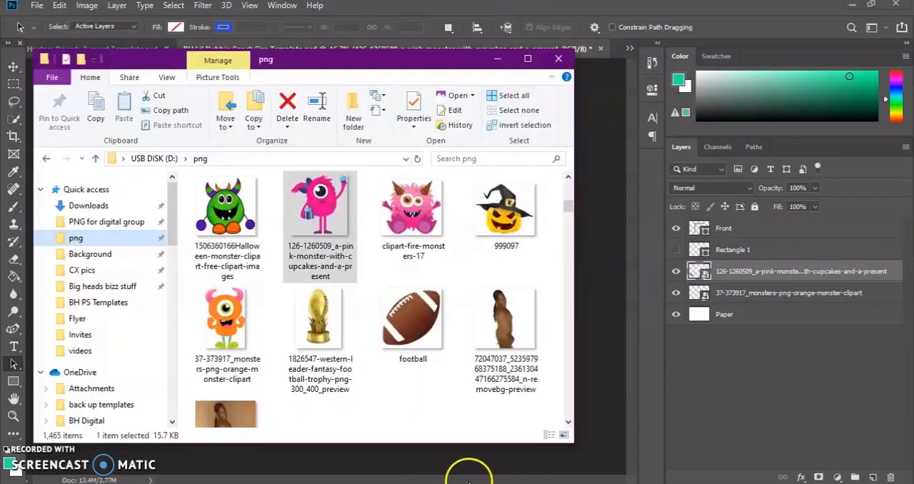
left_click(127, 254)
scroll(291, 243, "down", 5)
scroll(291, 237, "down", 10)
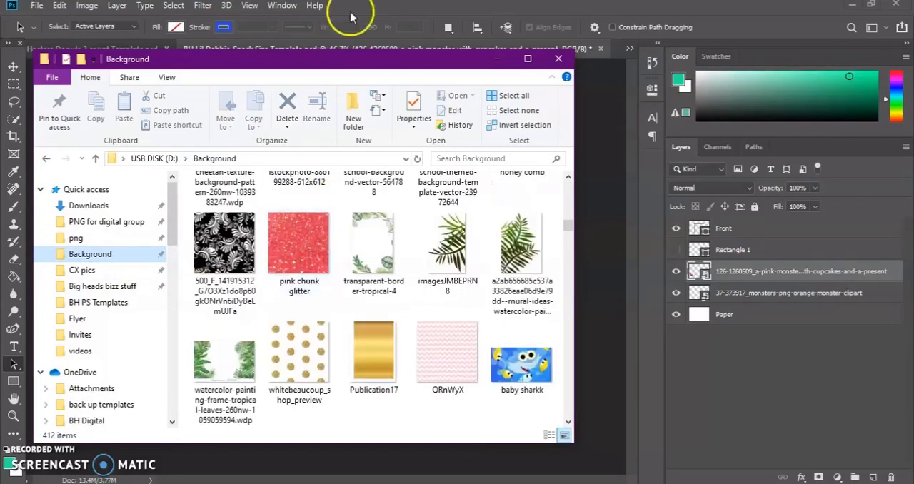
scroll(377, 364, "down", 15)
scroll(380, 344, "down", 10)
scroll(380, 344, "down", 5)
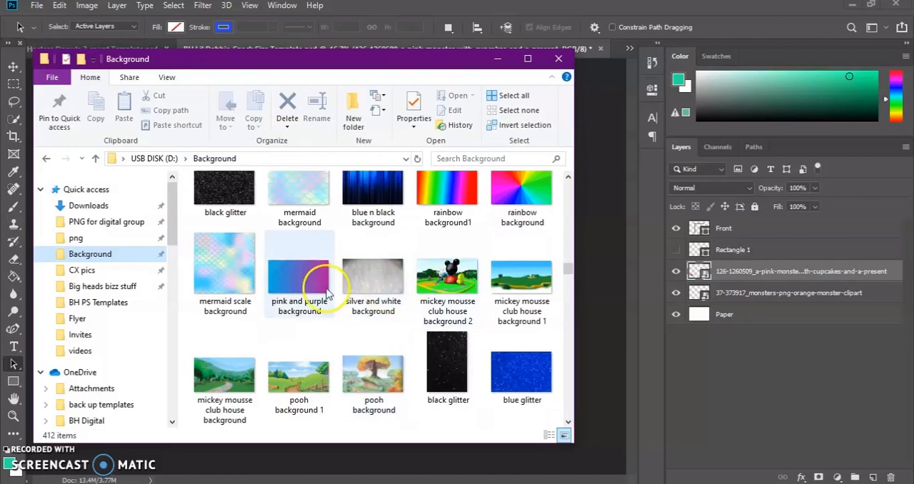
scroll(314, 293, "down", 8)
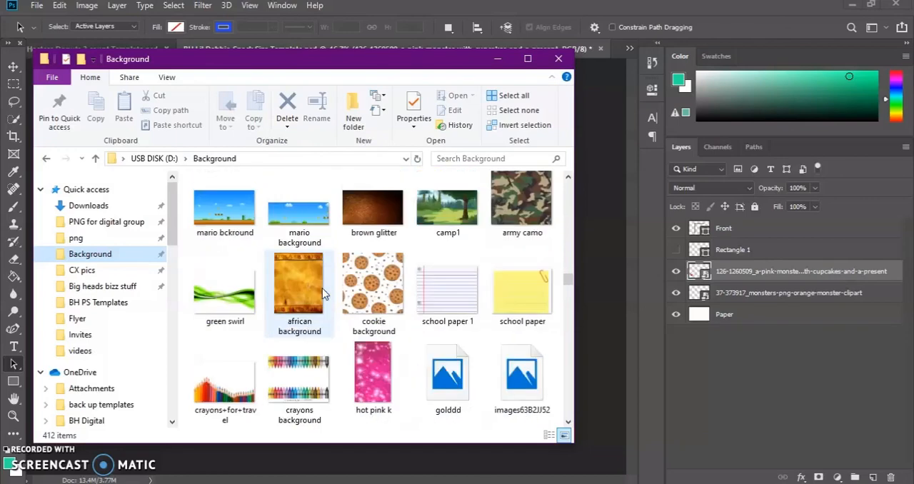
scroll(497, 250, "down", 3)
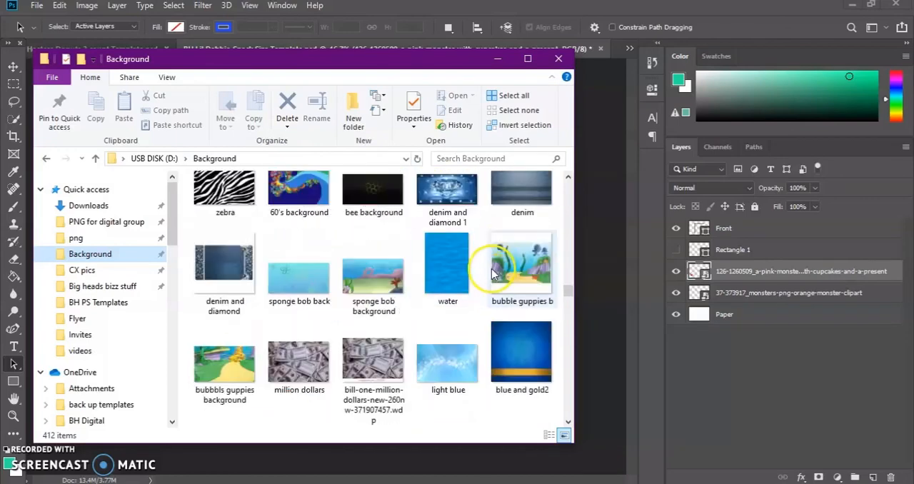
scroll(450, 314, "down", 3)
scroll(429, 343, "down", 7)
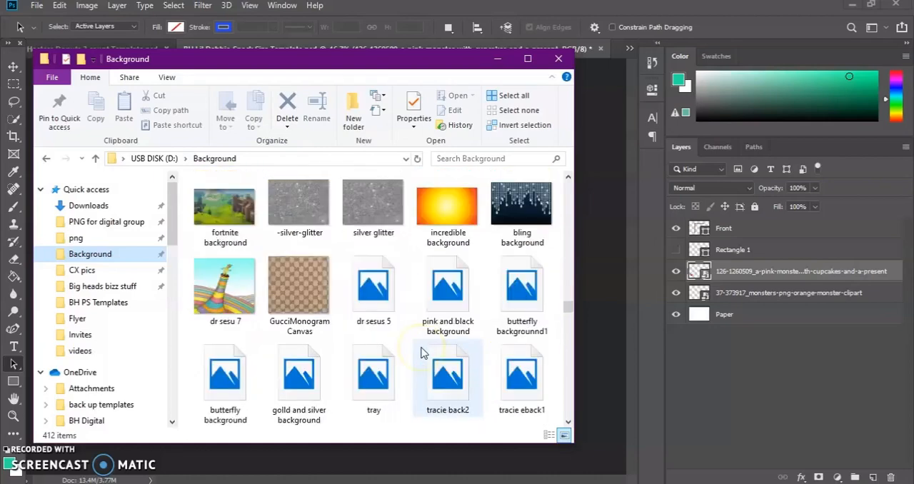
scroll(418, 355, "down", 8)
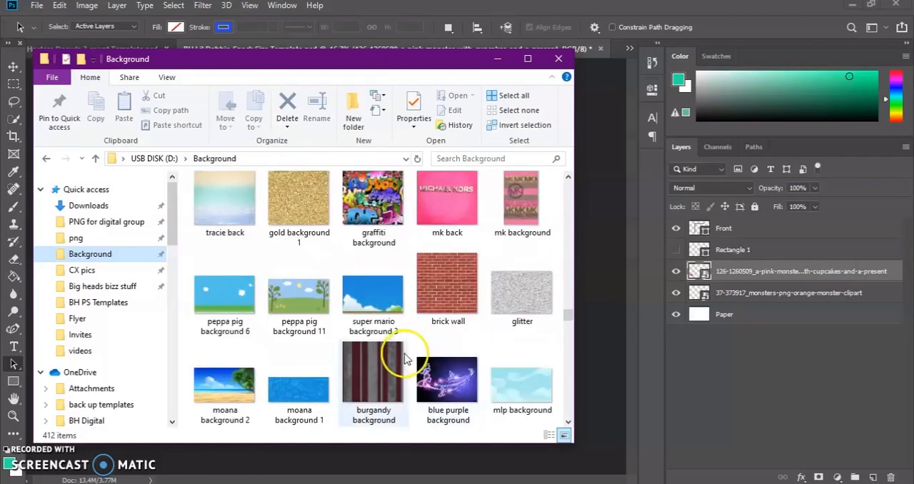
scroll(404, 359, "down", 3)
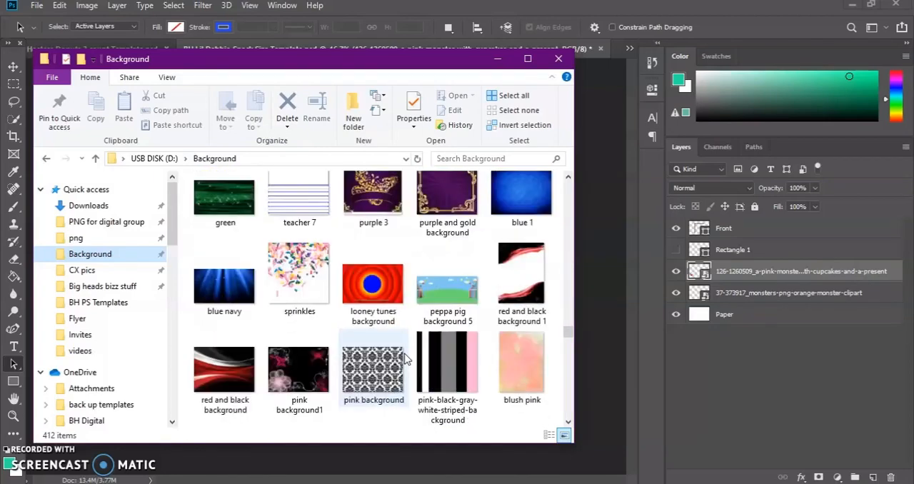
scroll(405, 360, "down", 8)
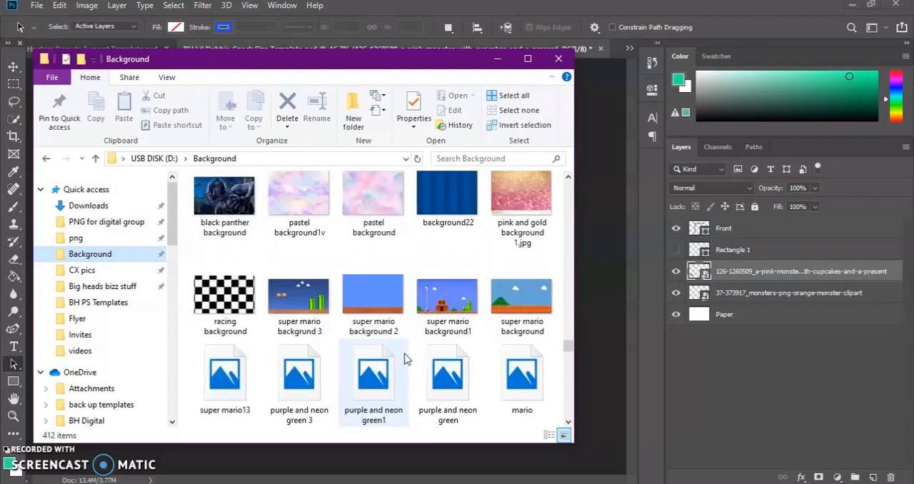
scroll(405, 359, "down", 2)
left_click_drag(431, 293, 592, 224)
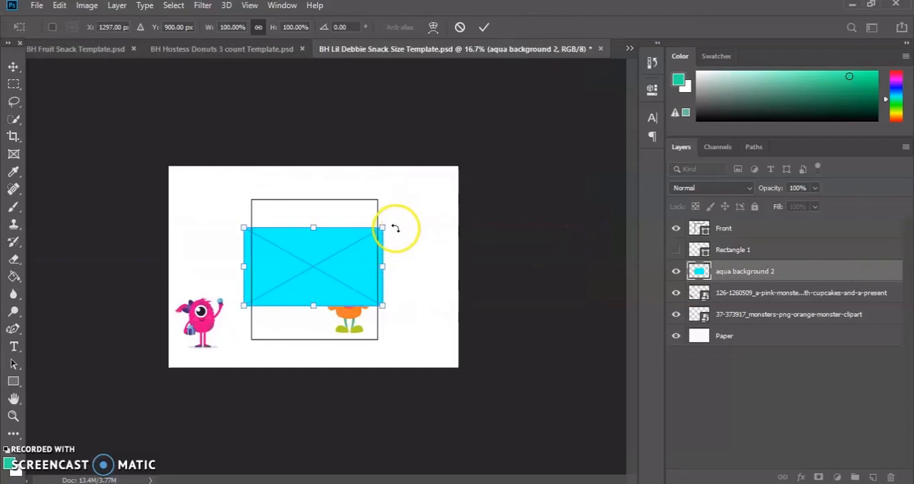
Stretch the aqua background to cover the whole page, at about 207.60% width and 264.29% height.
left_click_drag(387, 222, 463, 180)
left_click_drag(245, 185, 212, 167)
left_click_drag(214, 234, 170, 258)
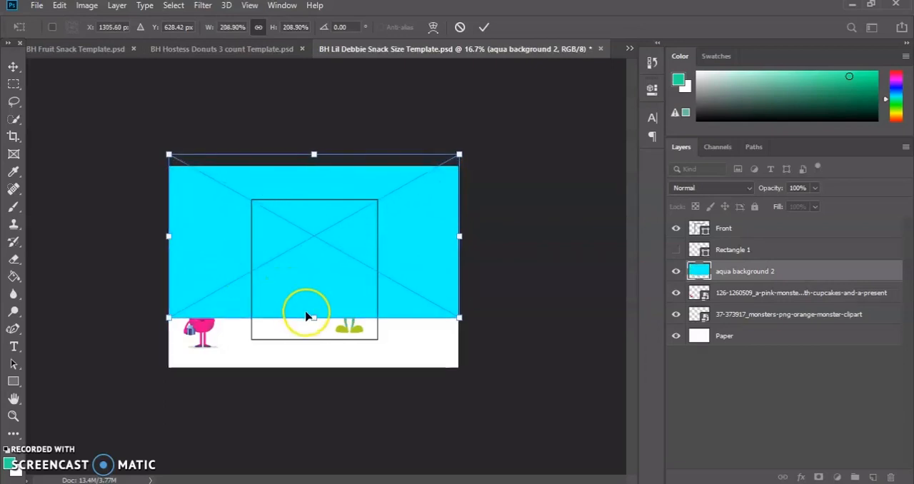
left_click_drag(315, 317, 313, 347)
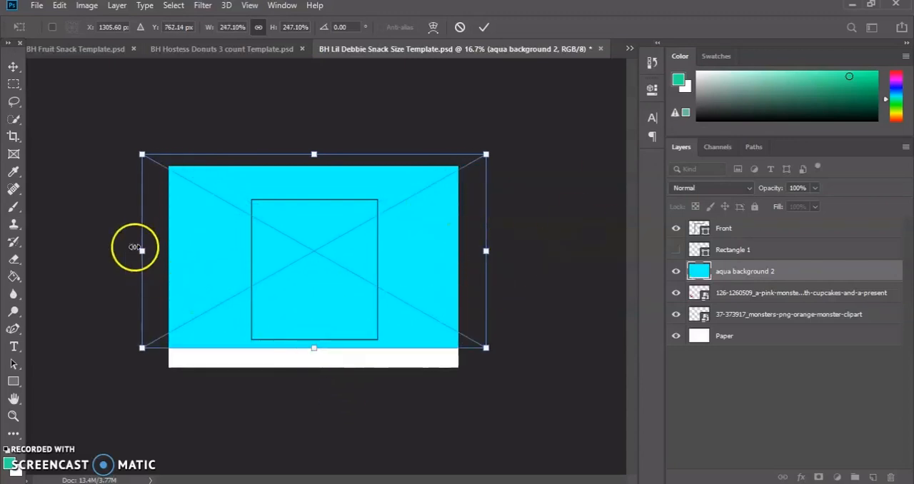
left_click_drag(139, 250, 169, 250)
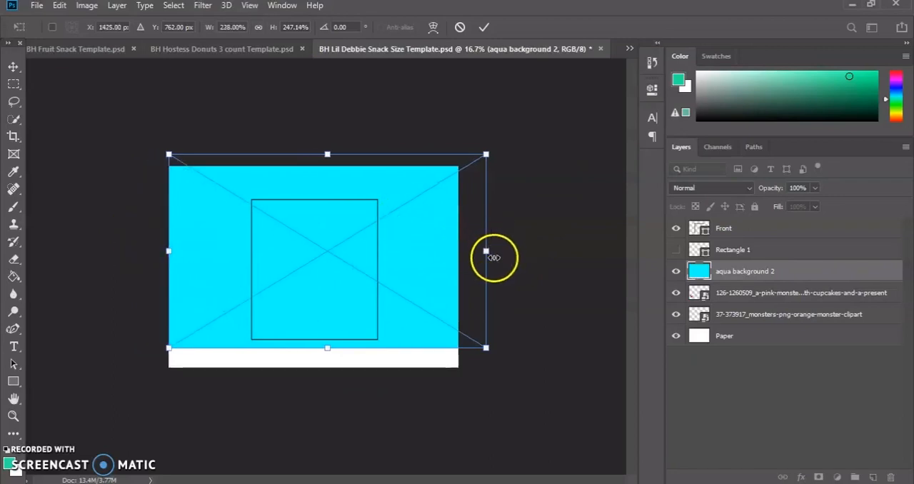
left_click_drag(487, 252, 459, 258)
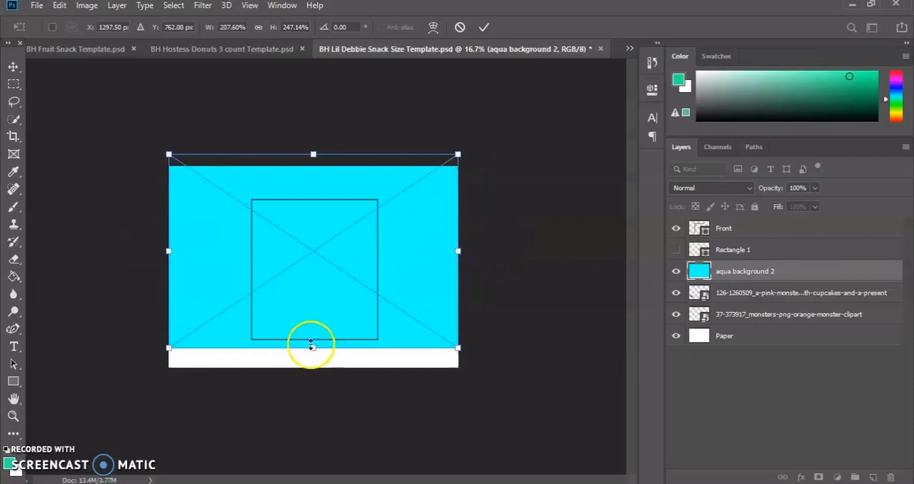
left_click_drag(313, 348, 314, 367)
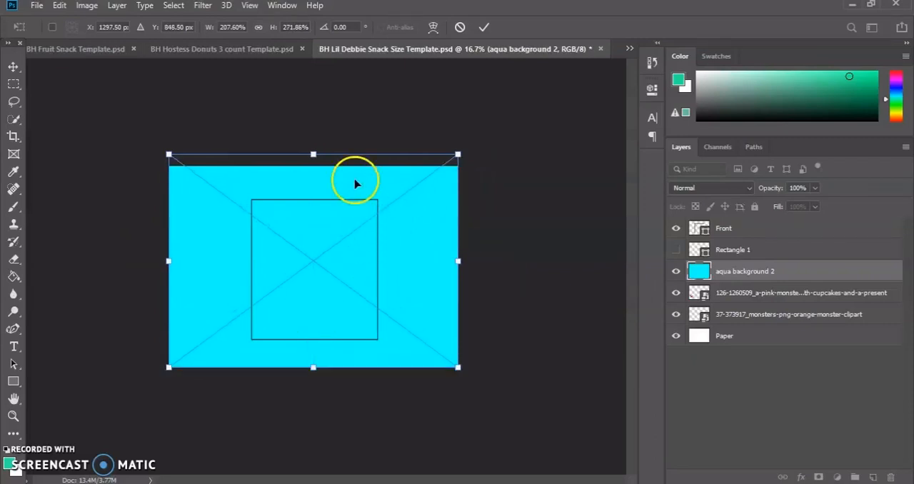
left_click_drag(313, 159, 313, 165)
left_click_drag(450, 266, 458, 264)
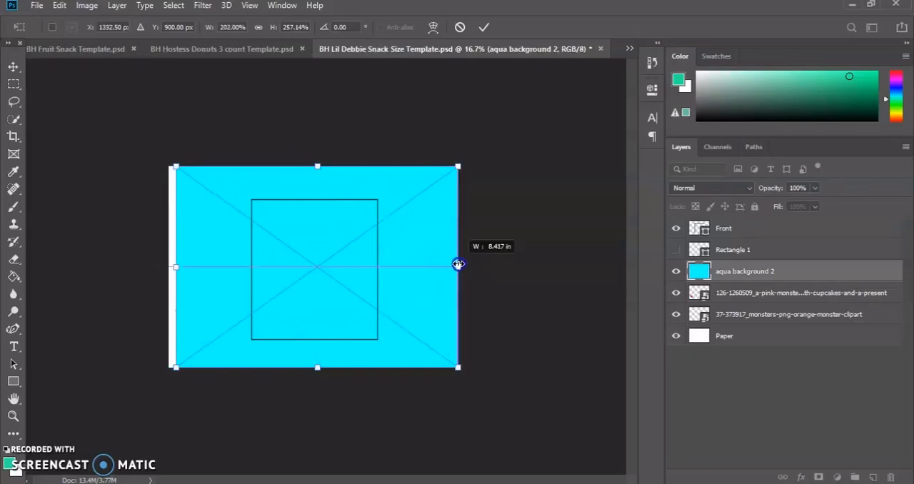
left_click_drag(180, 270, 169, 270)
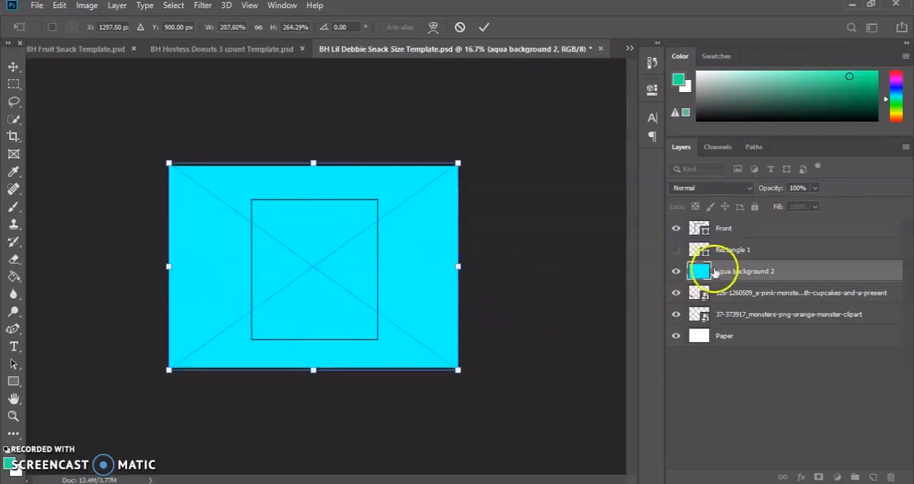
left_click(485, 29)
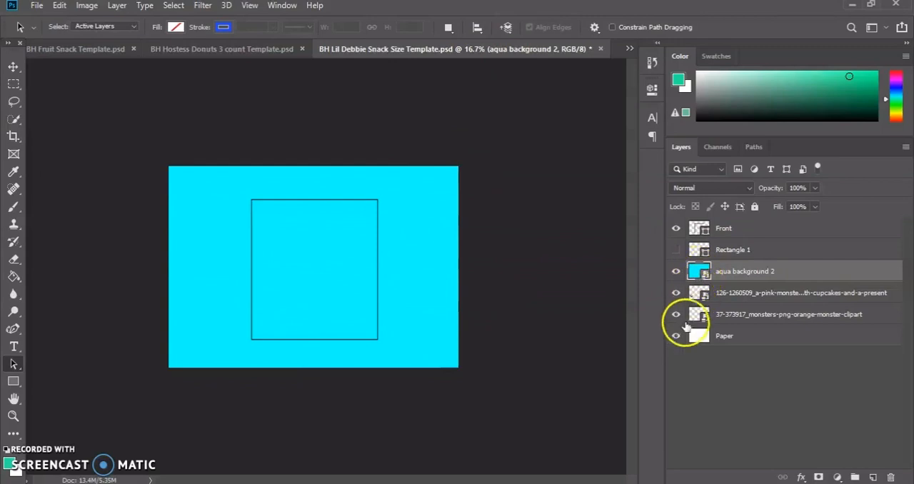
Move the aqua background 2 layer beneath both monster layers, directly above Paper, and hide it.
left_click_drag(698, 274, 699, 326)
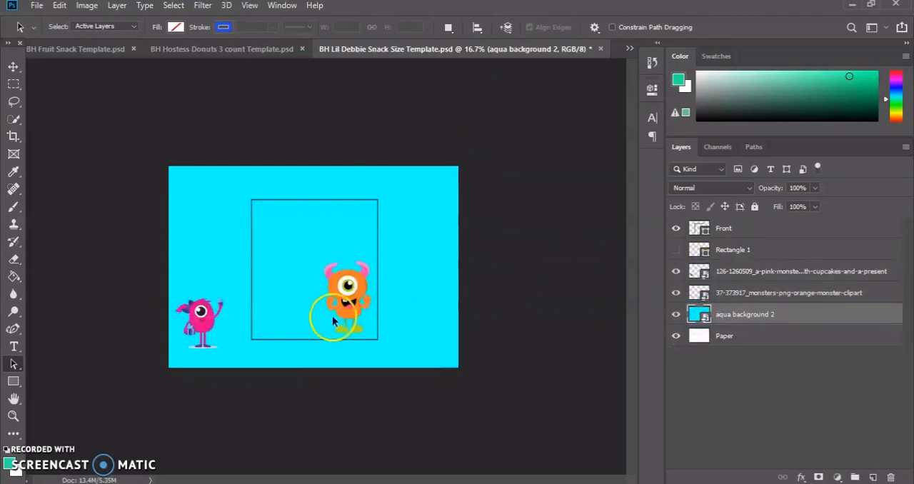
left_click(739, 316)
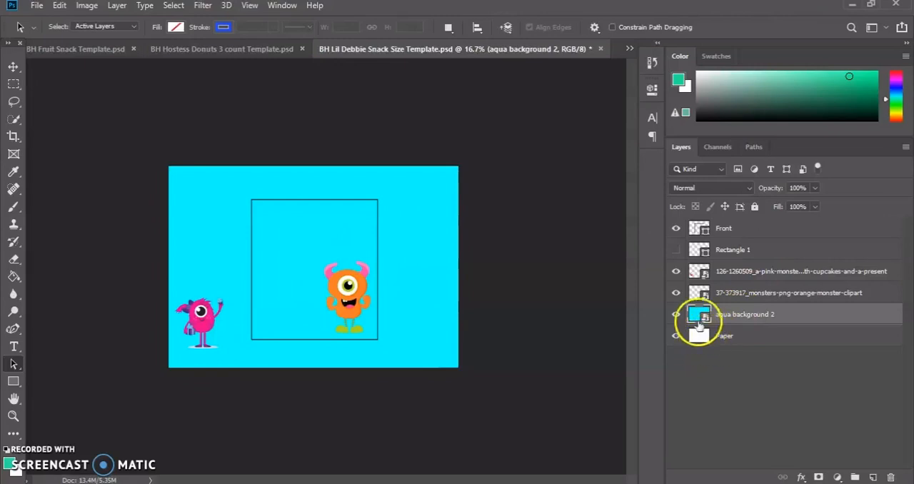
left_click(677, 316)
left_click(675, 314)
left_click(676, 319)
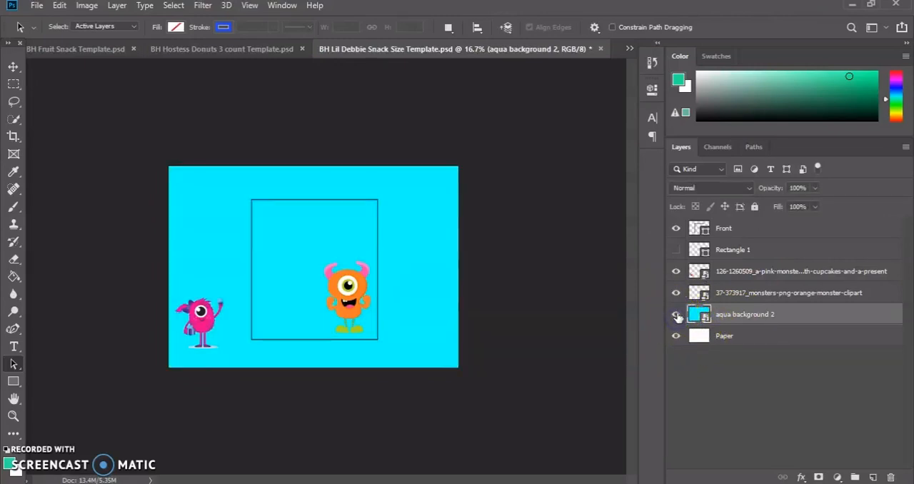
left_click(676, 315)
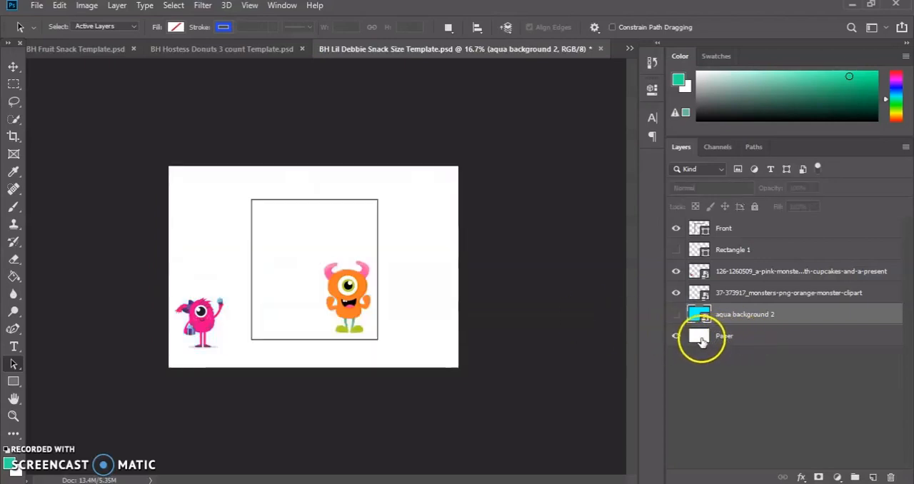
left_click(703, 340)
double_click(702, 339)
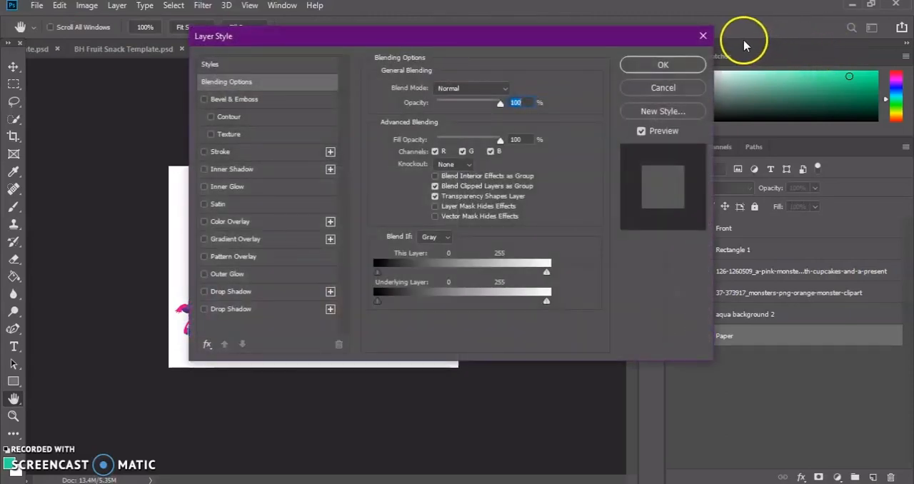
left_click(703, 36)
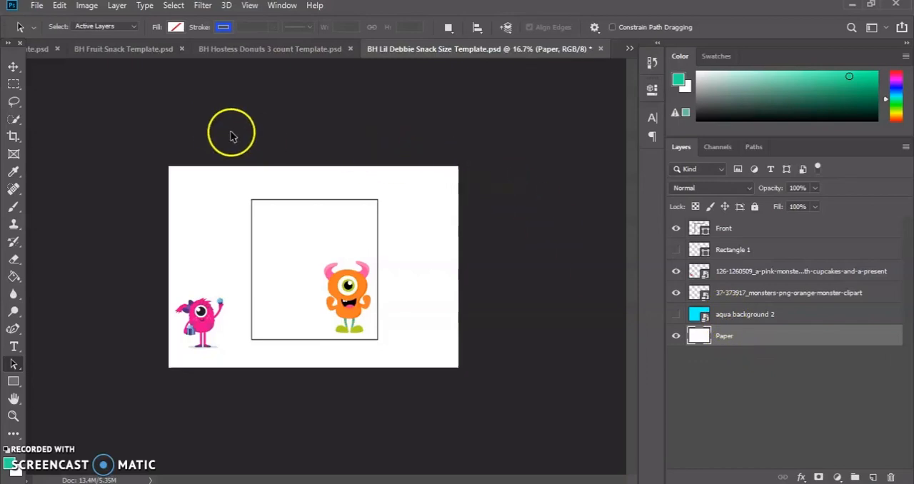
left_click(180, 26)
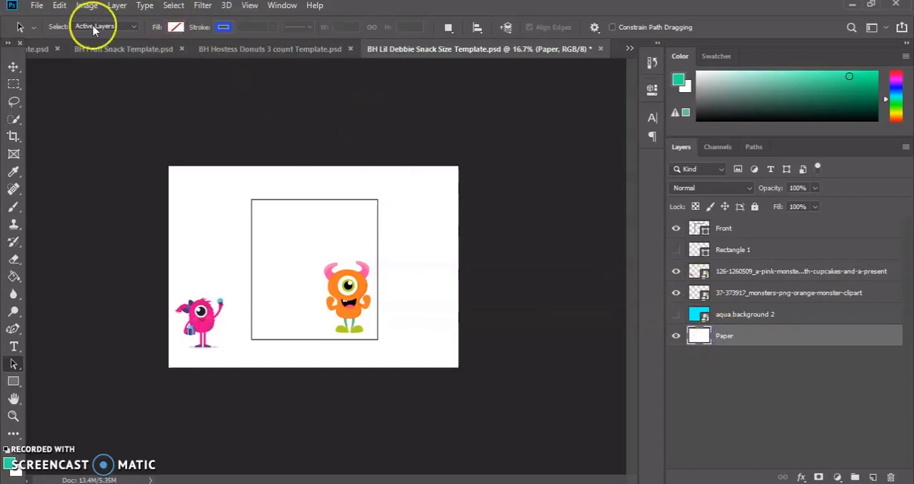
right_click(704, 337)
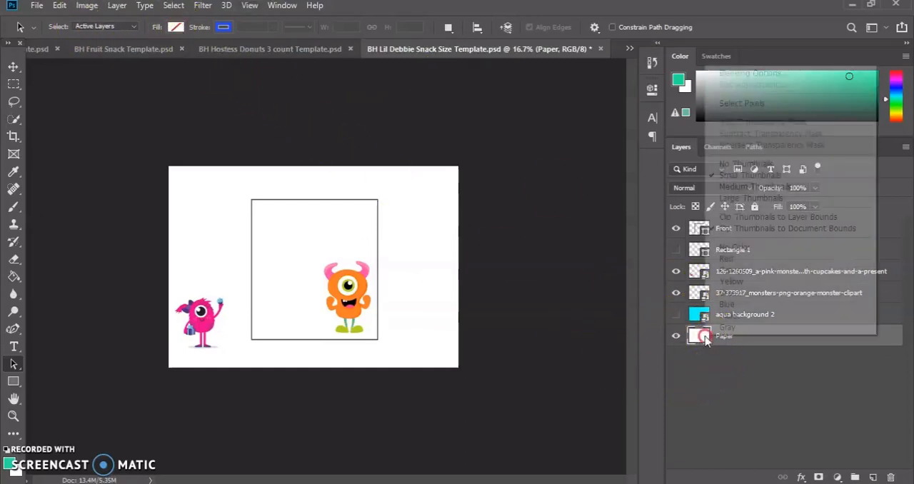
left_click(705, 338)
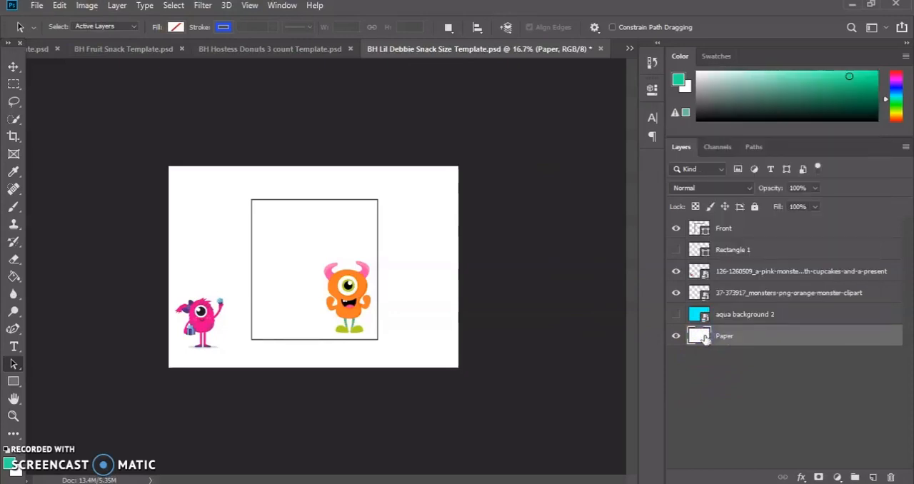
double_click(705, 339)
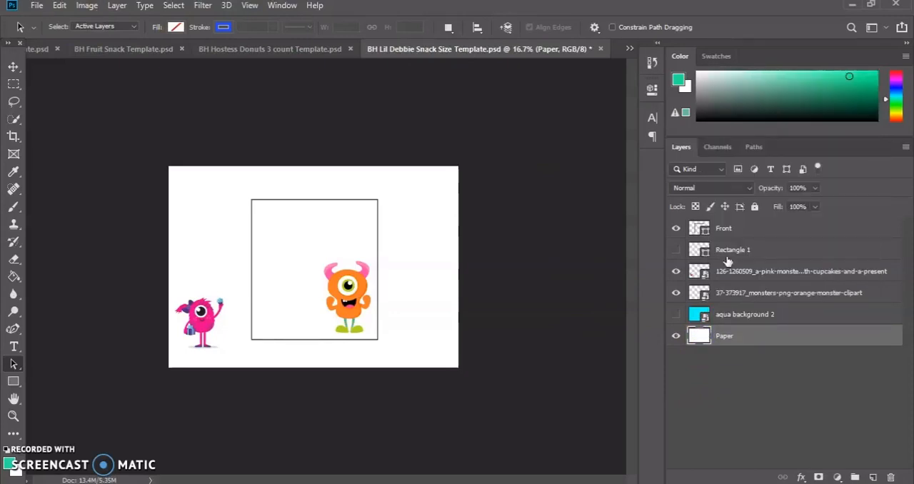
left_click(803, 81)
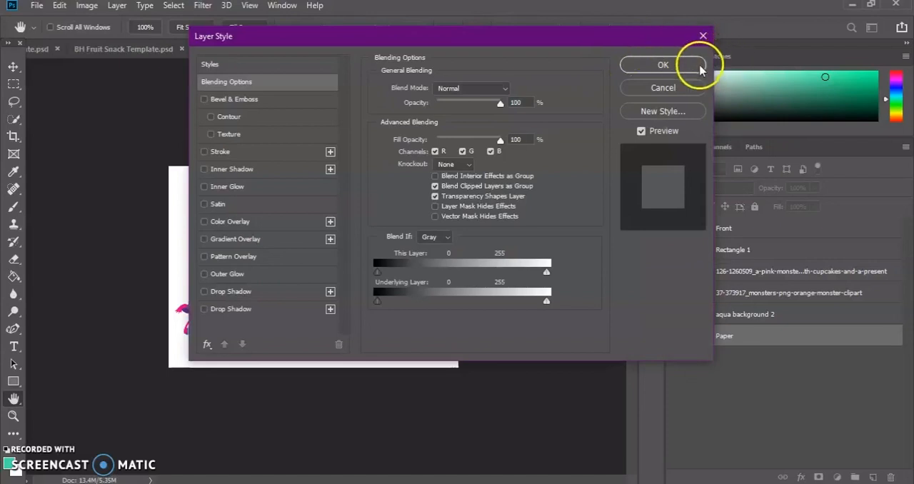
left_click(704, 37)
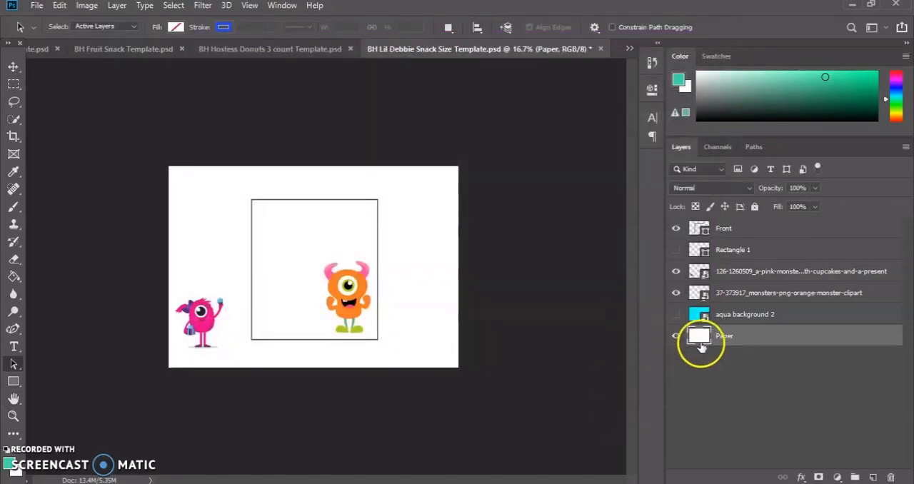
double_click(700, 337)
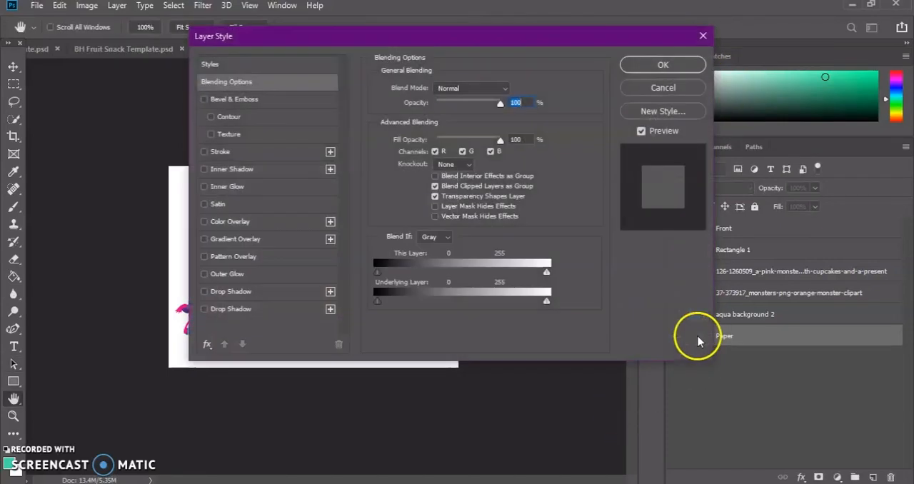
left_click(704, 36)
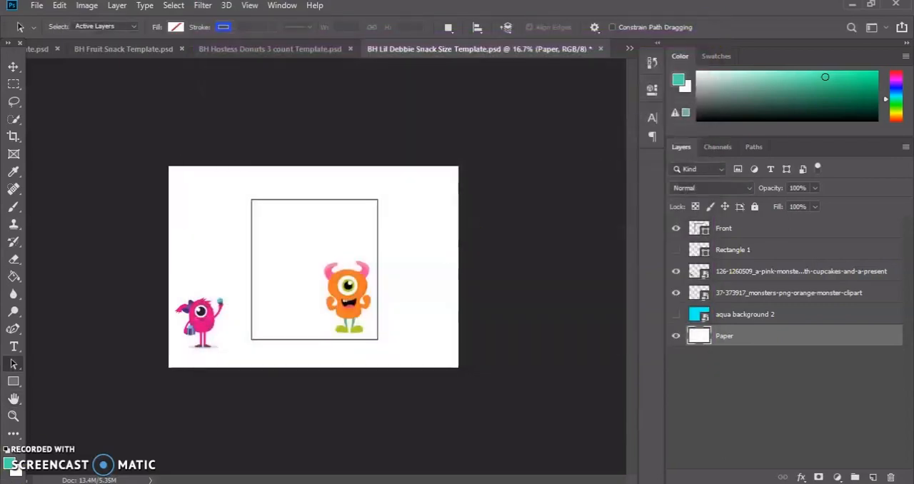
Set the foreground color to green #31c88a.
left_click(10, 463)
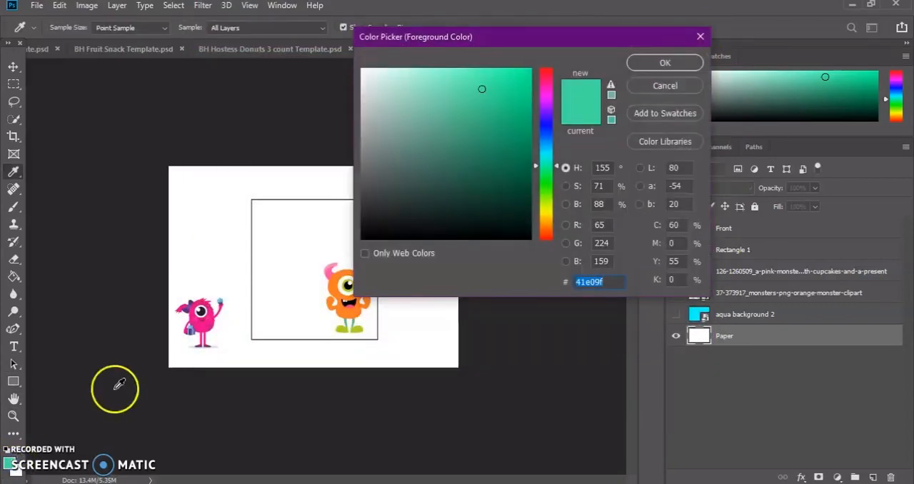
left_click(489, 105)
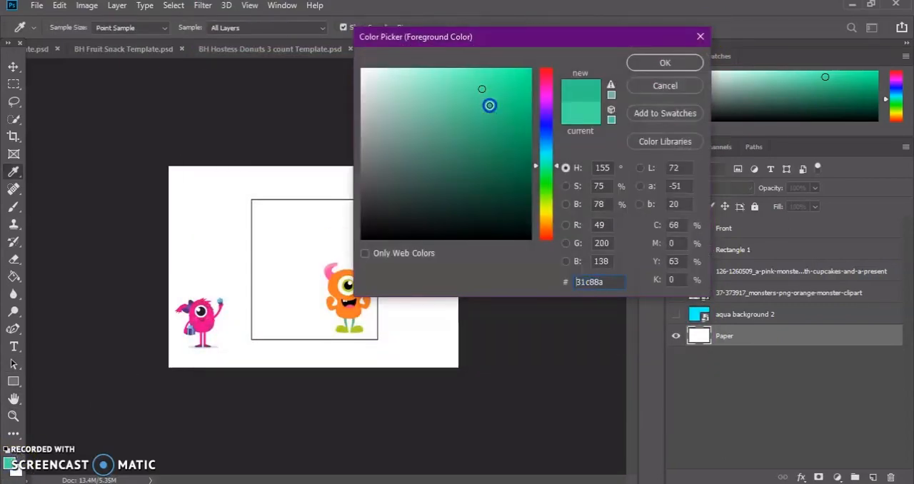
left_click(647, 63)
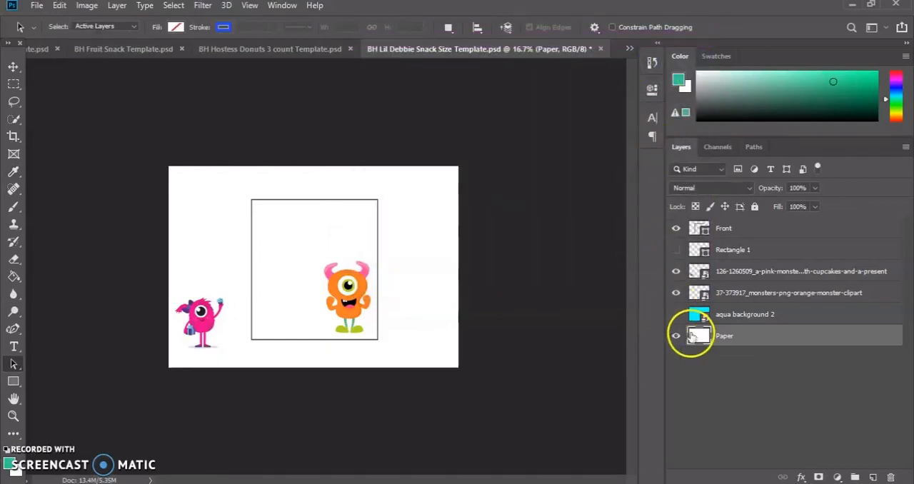
right_click(723, 340)
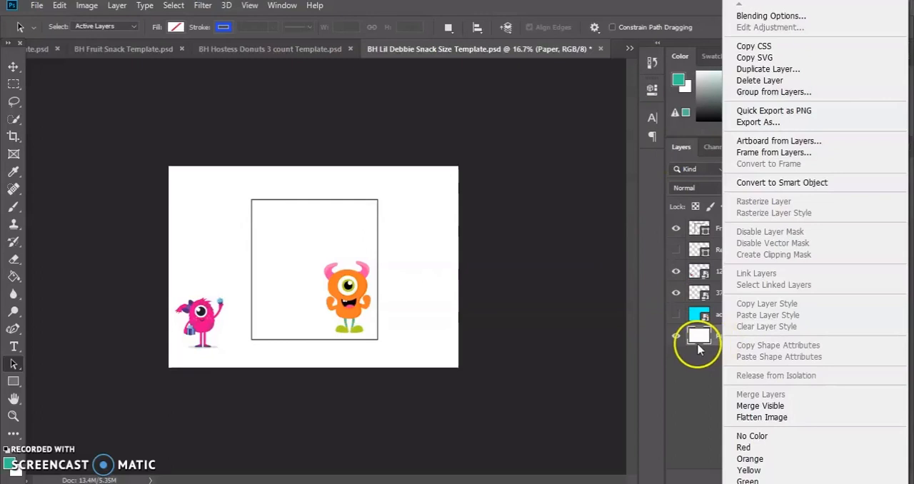
left_click(699, 347)
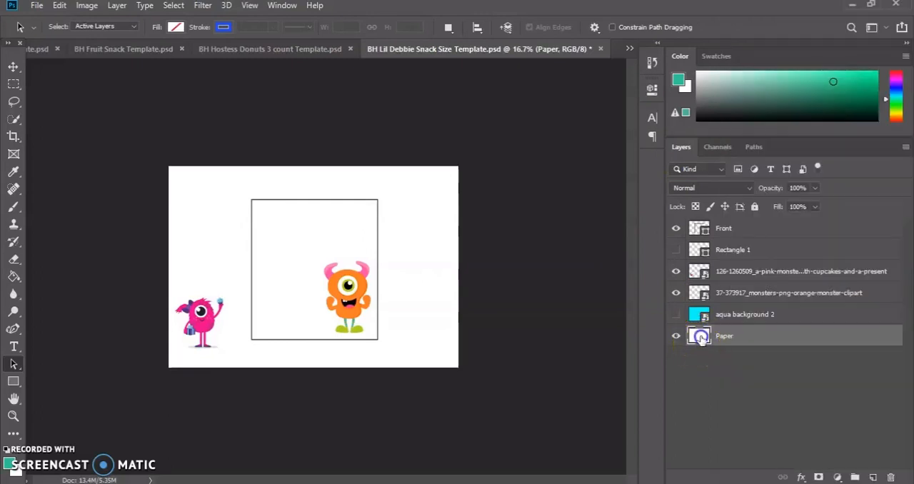
left_click(679, 338)
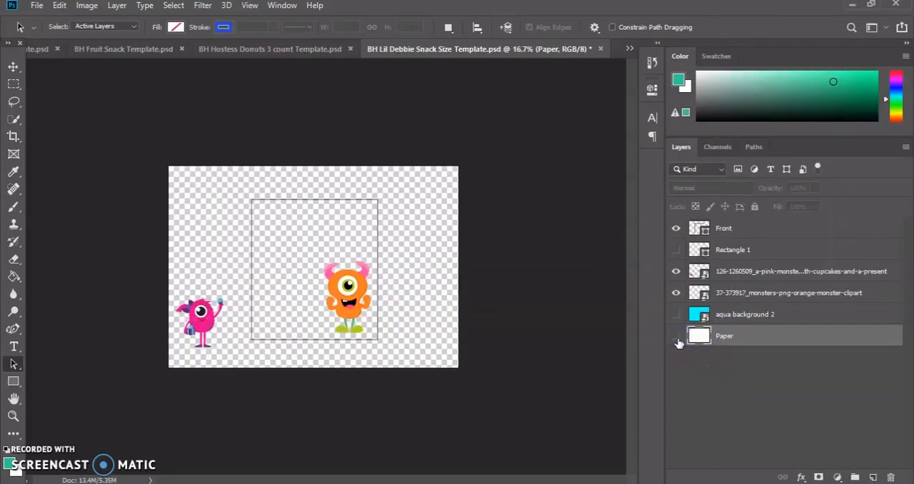
left_click(676, 336)
Try a bright blue Color Overlay at 100% opacity on the Paper layer.
double_click(676, 322)
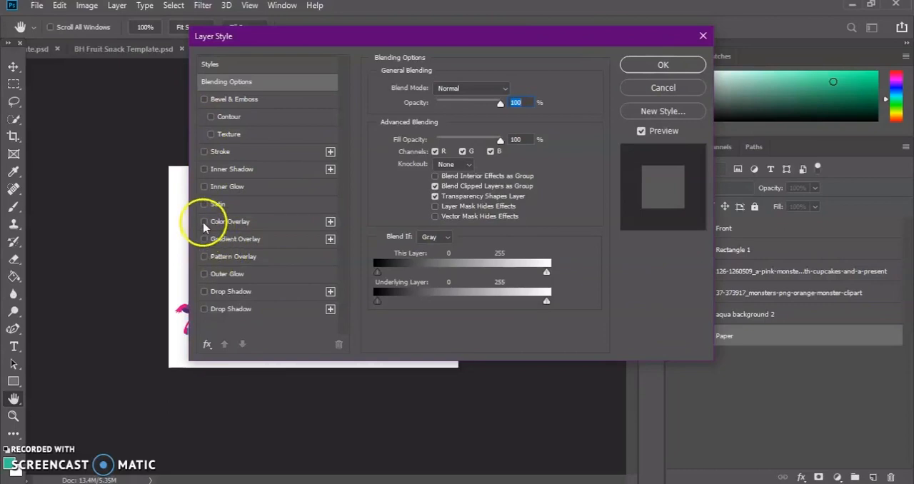
left_click(204, 222)
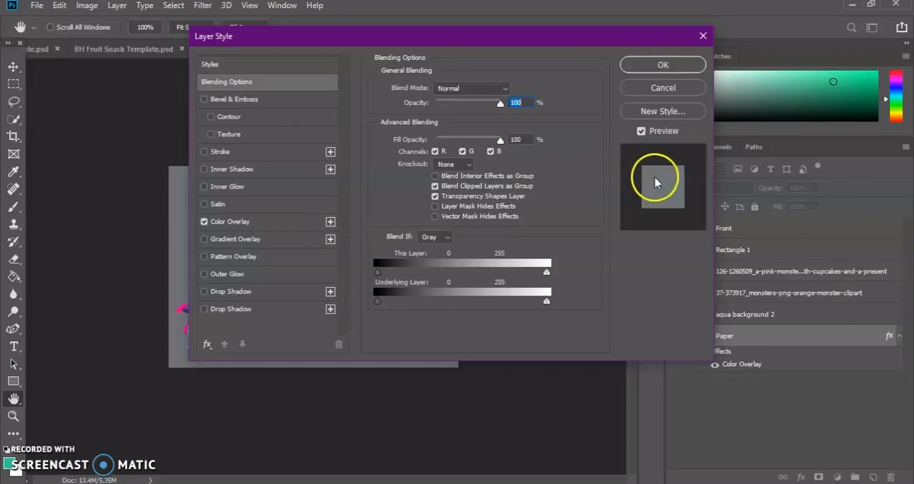
left_click(330, 222)
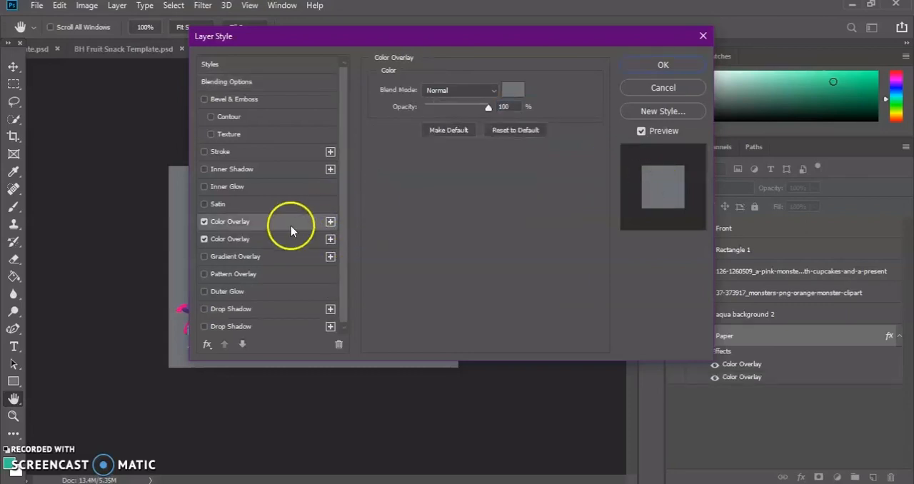
left_click(225, 223)
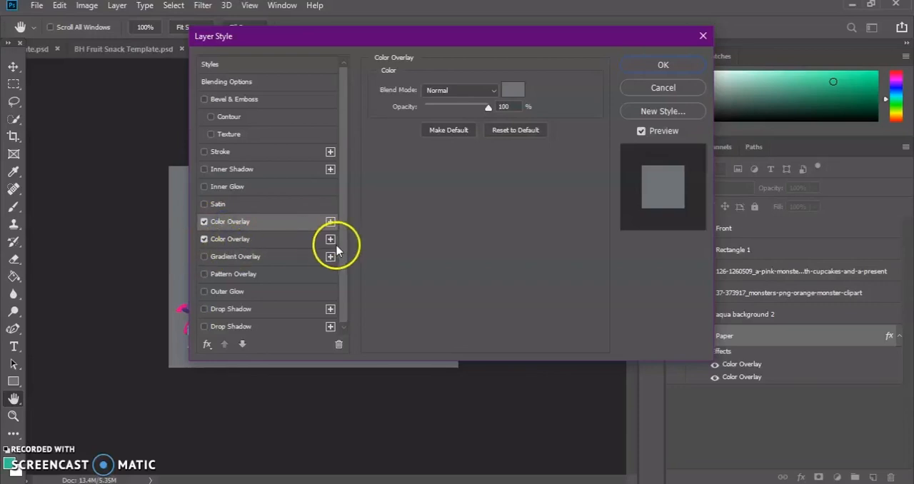
left_click(514, 90)
left_click(511, 92)
left_click(523, 81)
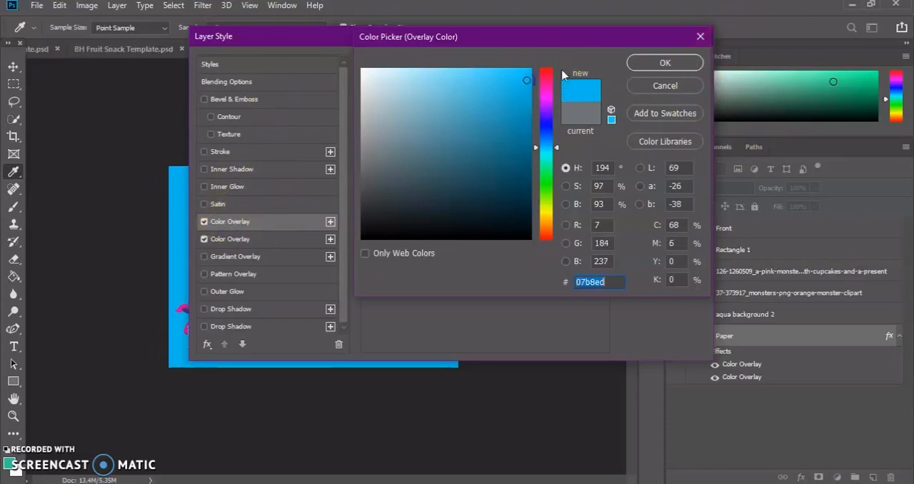
left_click(687, 58)
left_click(704, 37)
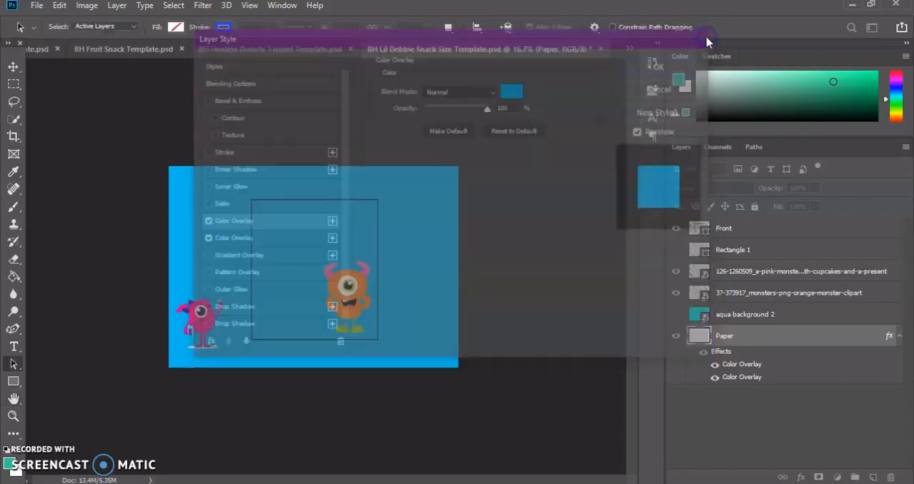
left_click(675, 337)
left_click(676, 337)
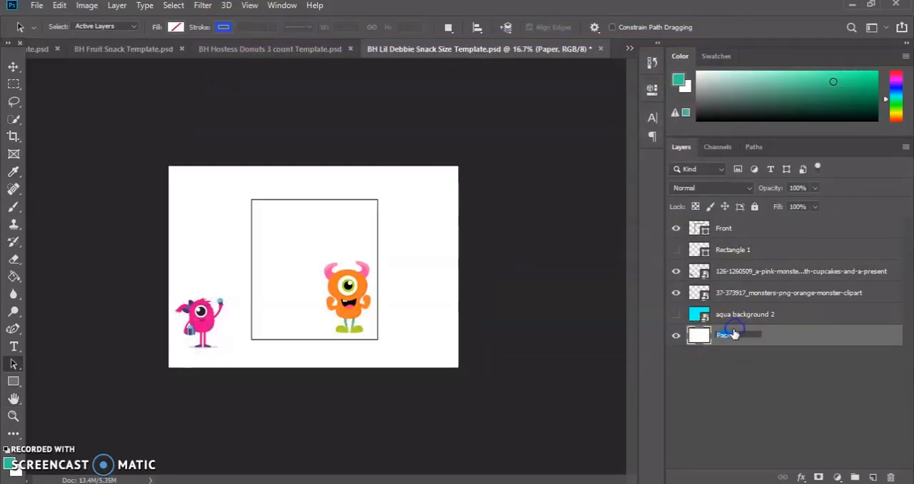
Apply a blue Color Overlay with Normal blending at 100% opacity to the Paper layer.
left_click(705, 338)
double_click(706, 339)
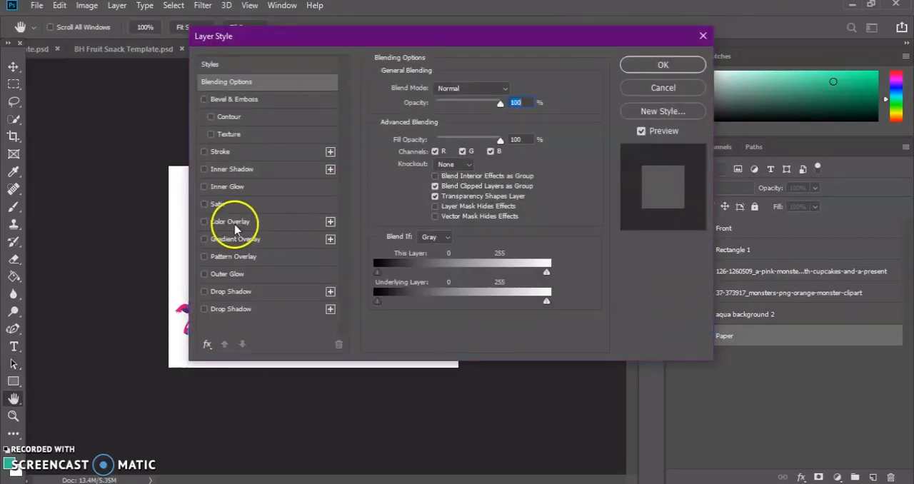
left_click(205, 221)
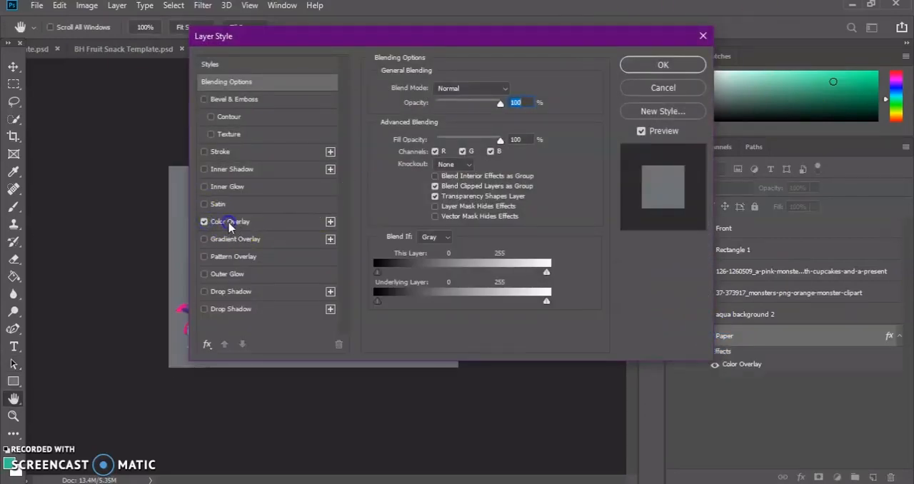
left_click(230, 223)
left_click(513, 91)
left_click(508, 102)
left_click(659, 63)
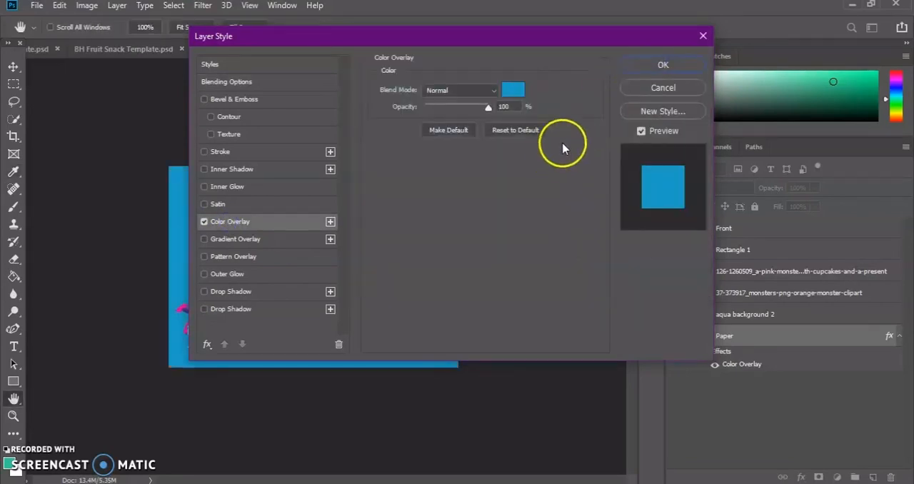
left_click(684, 69)
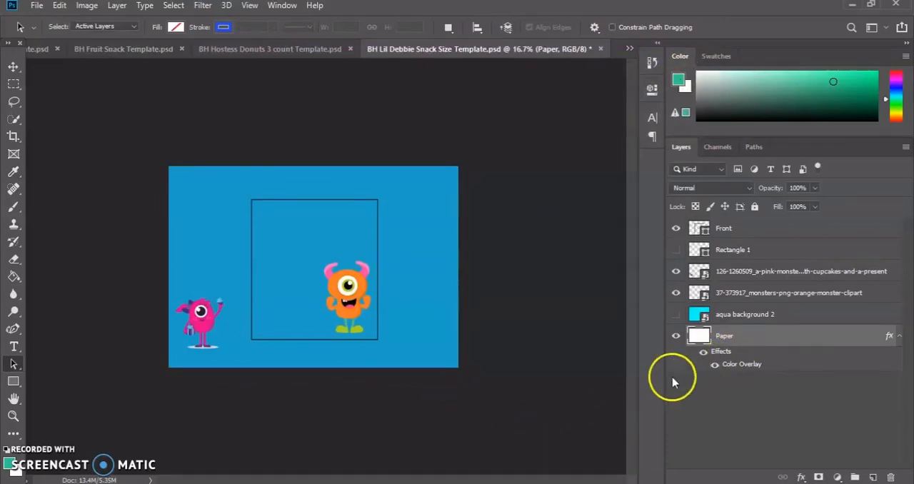
double_click(705, 338)
right_click(705, 338)
left_click(704, 339)
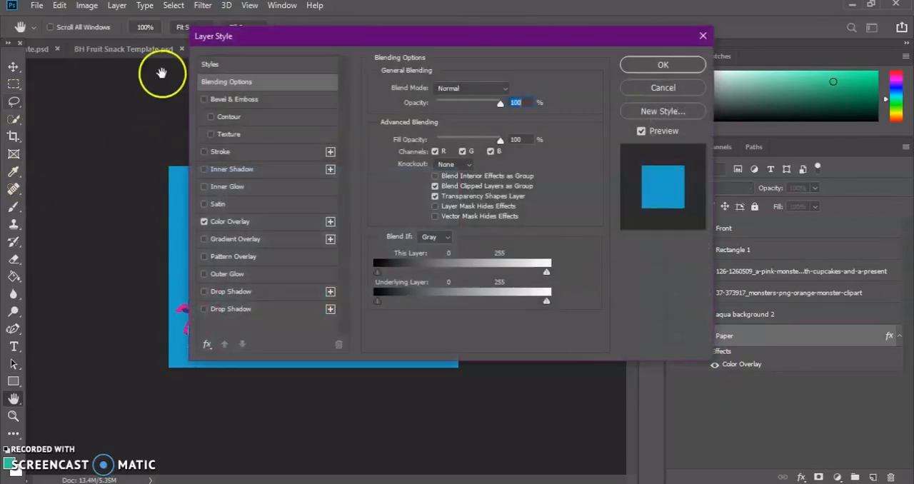
left_click(705, 38)
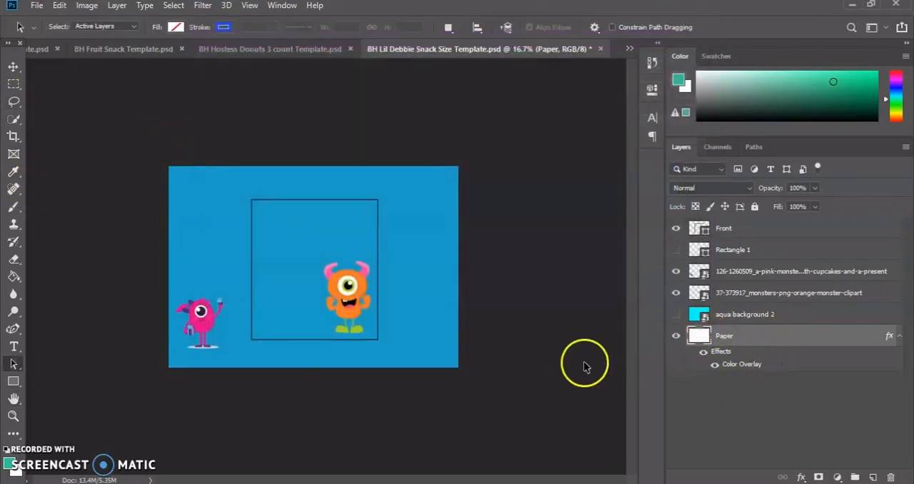
Hide the Paper layer and show the aqua background 2 layer as the page background.
left_click(674, 337)
left_click(675, 315)
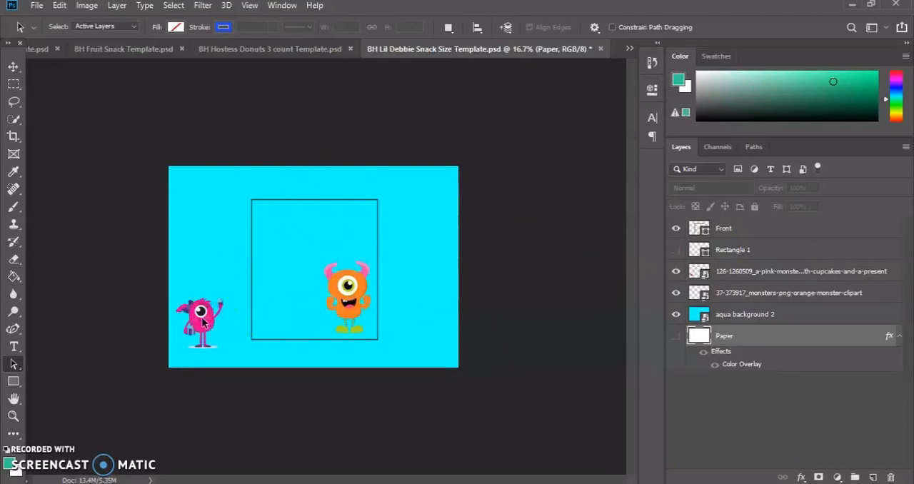
Check the Rectangle 1 layer by toggling its visibility, and delete it.
left_click(676, 250)
left_click(676, 250)
right_click(694, 252)
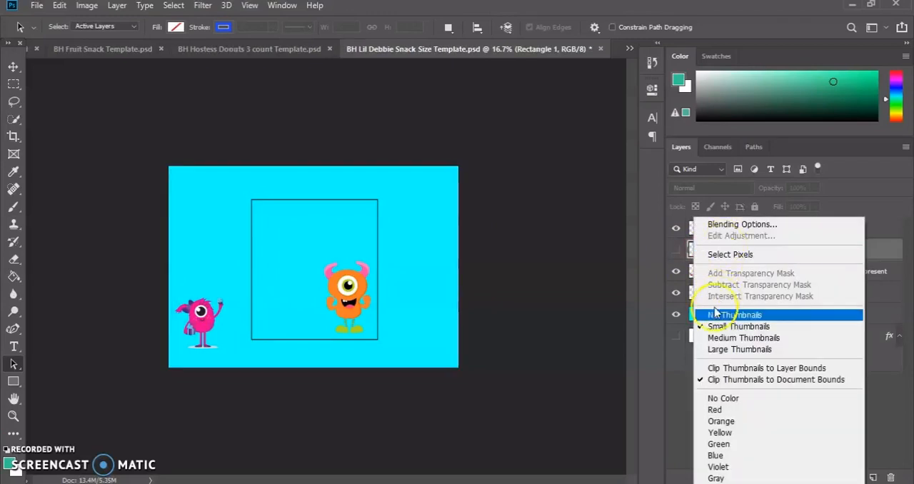
left_click(885, 249)
right_click(885, 249)
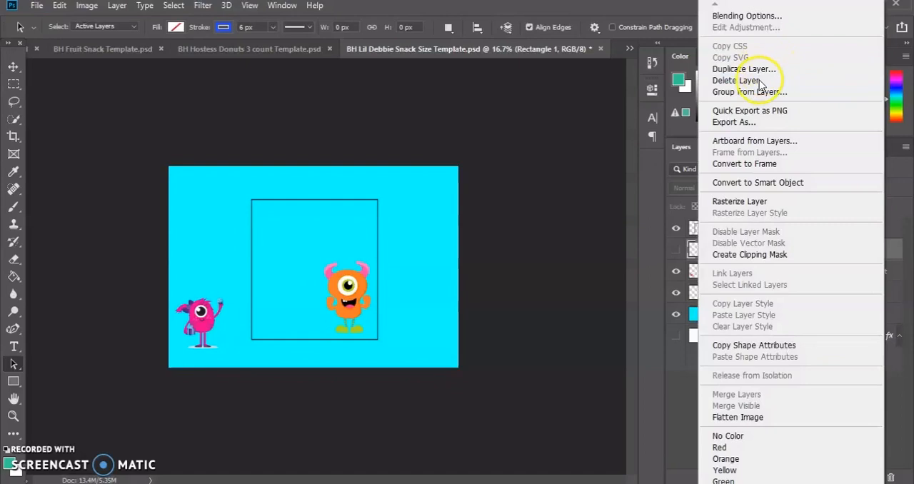
left_click(758, 81)
left_click(392, 193)
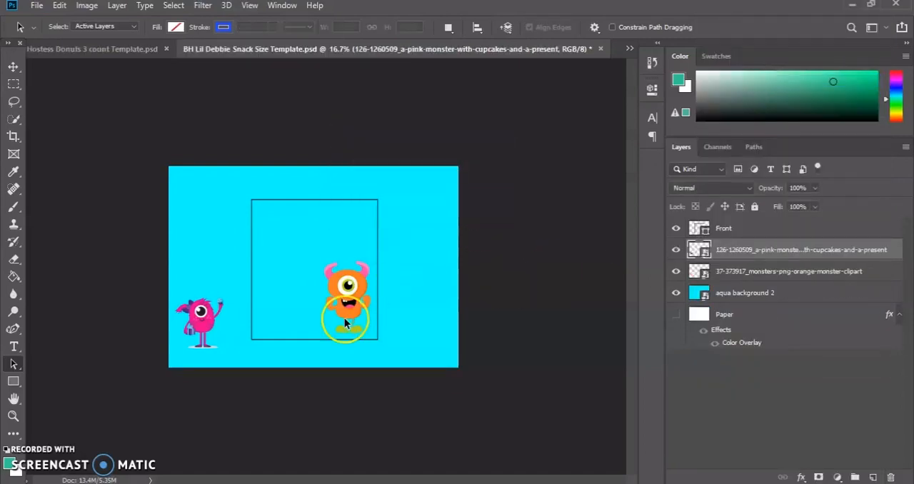
Add the two-line text "HAPPY BIRTHDAY" just above the page and try the Bauhaus 93 font.
left_click(13, 348)
left_click(218, 149)
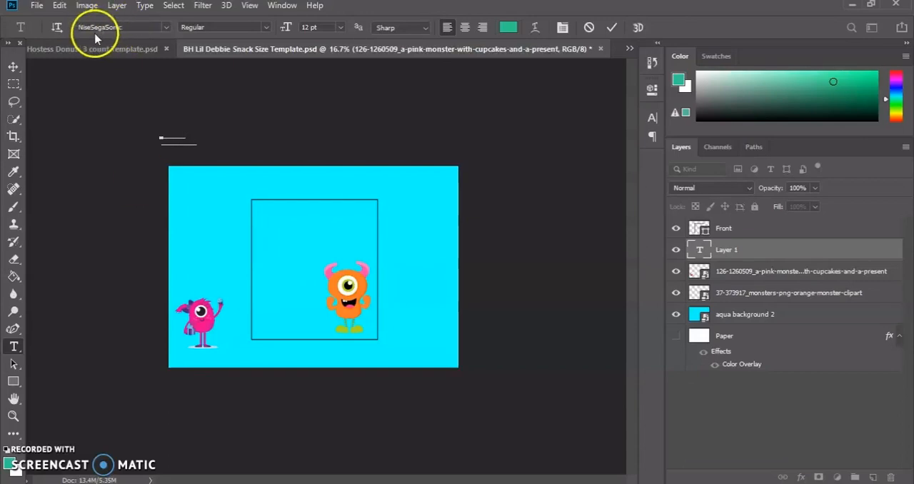
left_click(164, 29)
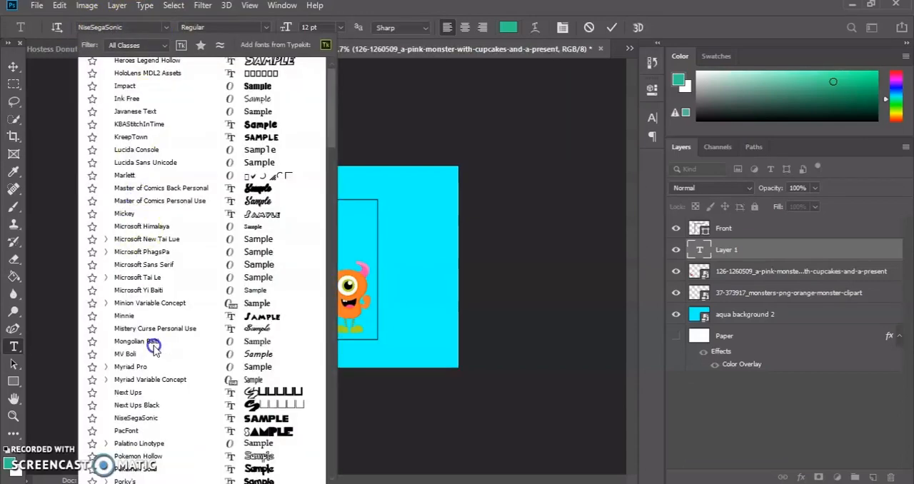
scroll(158, 359, "up", 10)
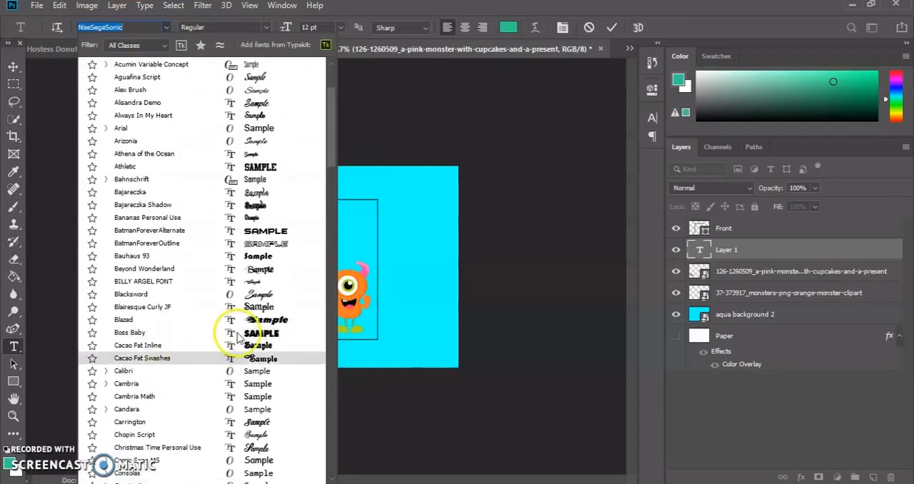
scroll(205, 355, "down", 2)
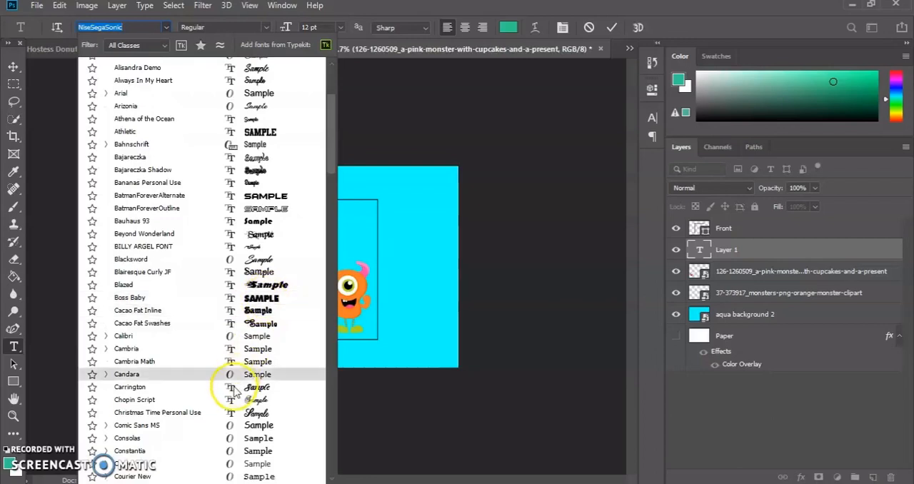
scroll(214, 335, "down", 3)
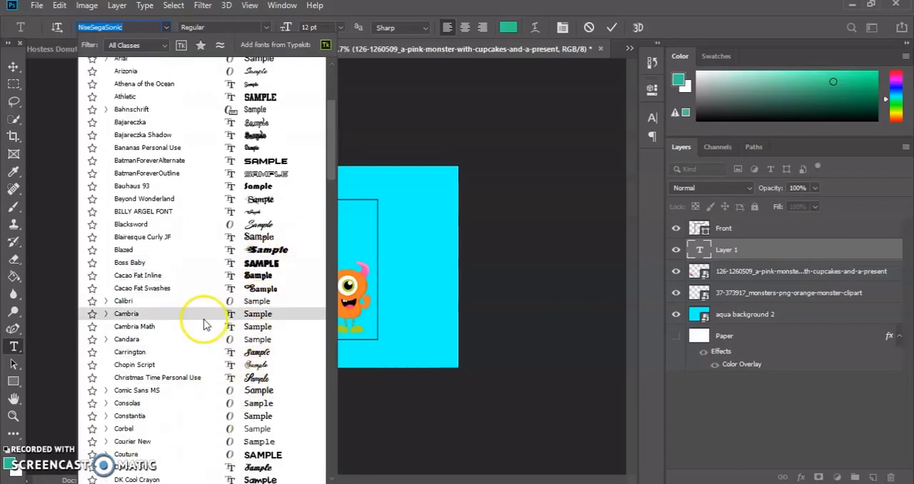
left_click(250, 154)
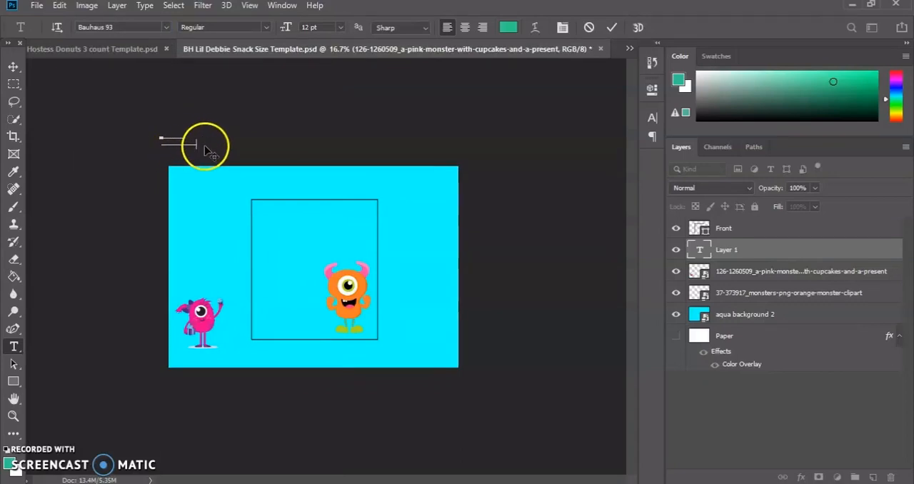
Move the "HAPPY BIRTHDAY" text into the upper part of the front panel and try a 30 pt size.
left_click_drag(199, 146, 331, 230)
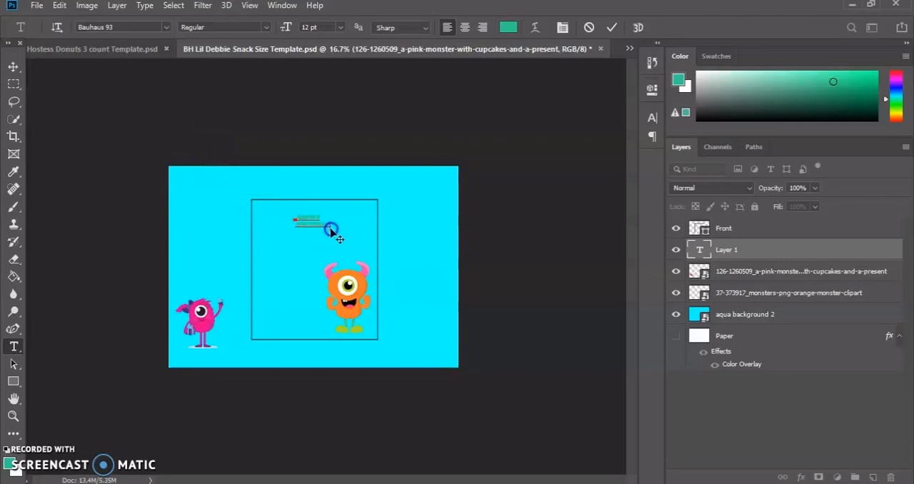
left_click(264, 27)
left_click(264, 26)
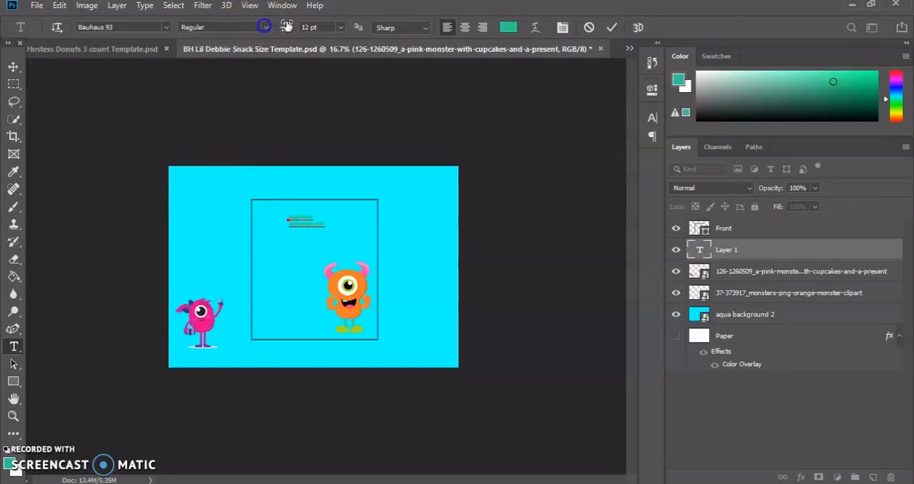
left_click(339, 27)
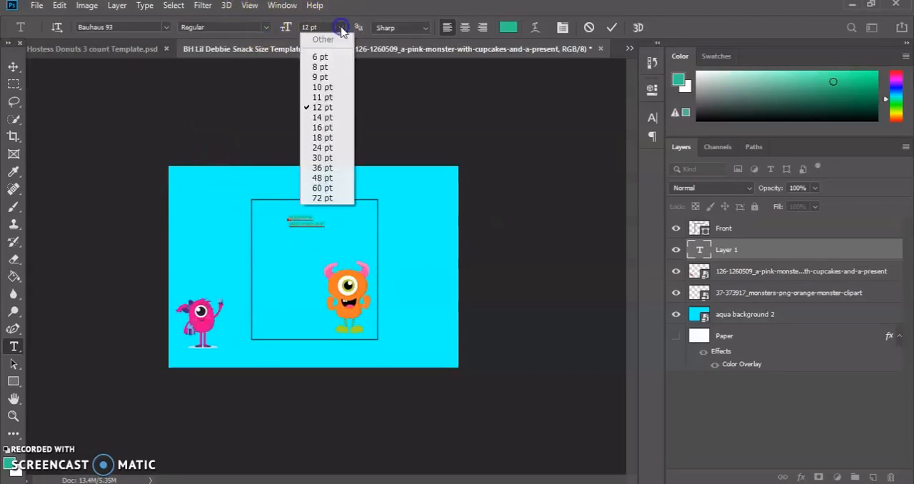
left_click(323, 159)
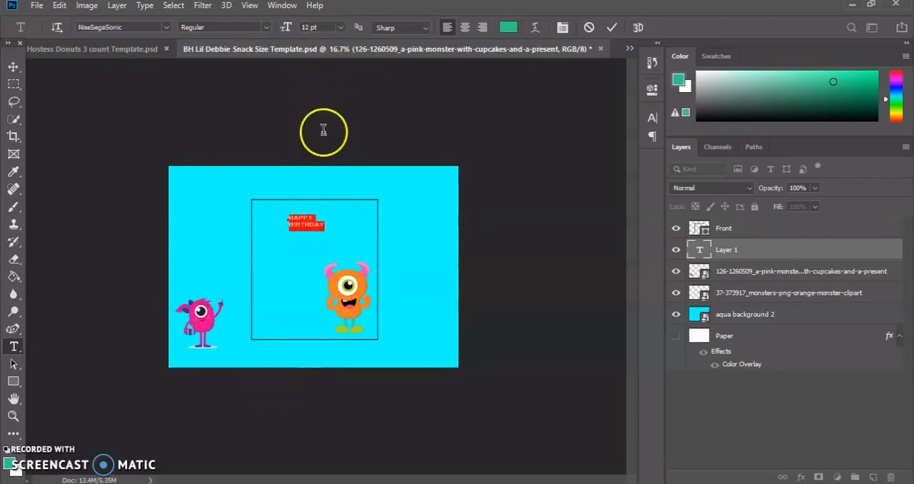
Set the whole "HAPPY BIRTHDAY" text to 36 pt and reposition it inside the front panel.
left_click(338, 28)
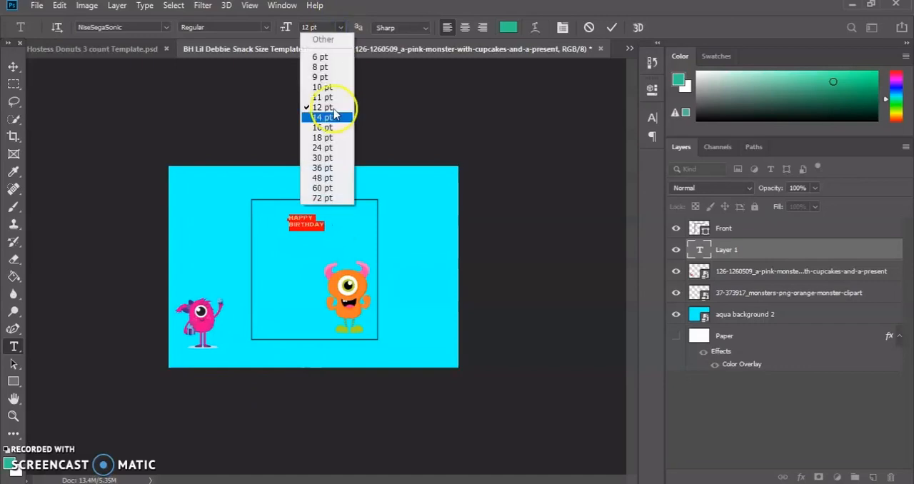
left_click(323, 168)
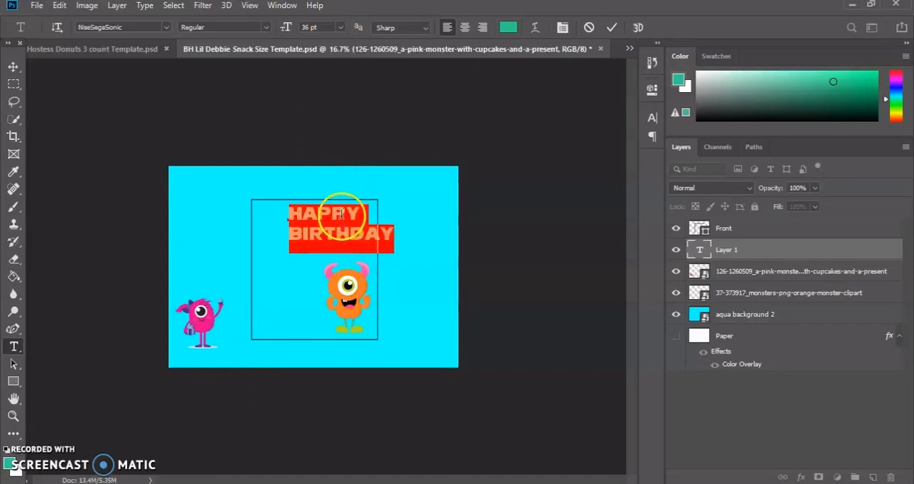
left_click_drag(311, 255, 292, 258)
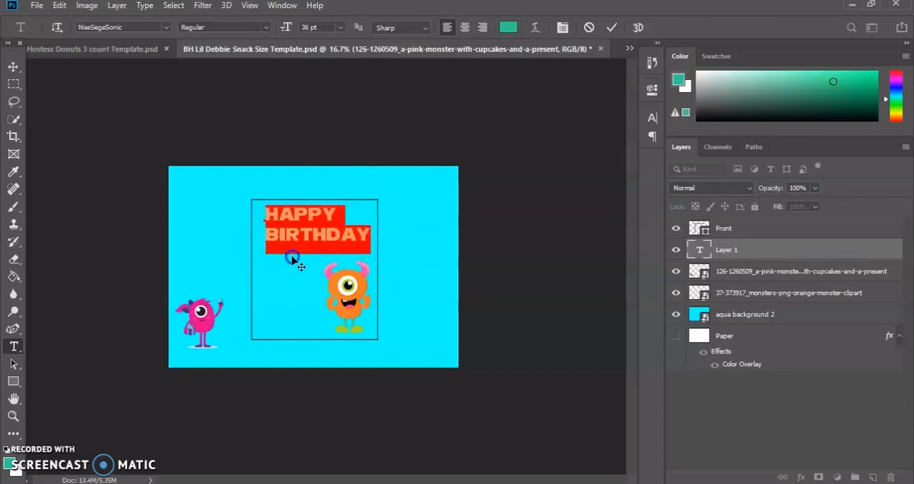
Center-align the "HAPPY BIRTHDAY" text and set its anti-aliasing to Crisp.
left_click(463, 31)
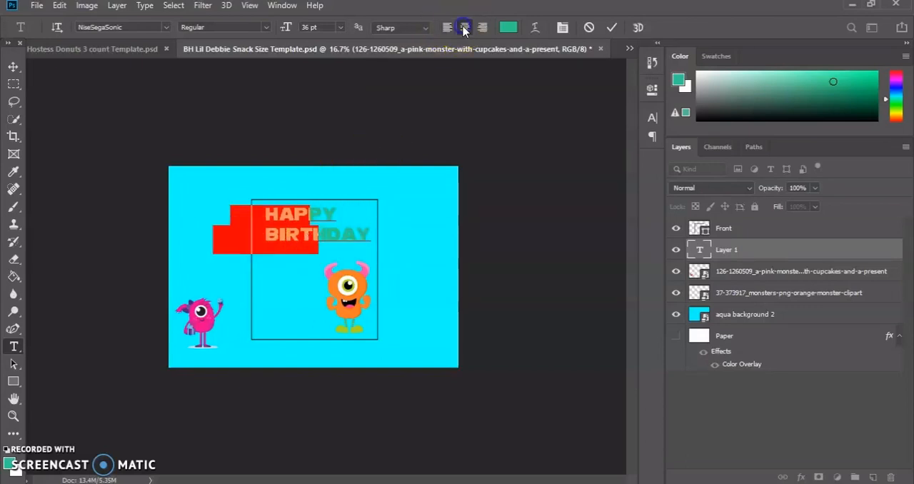
left_click(423, 35)
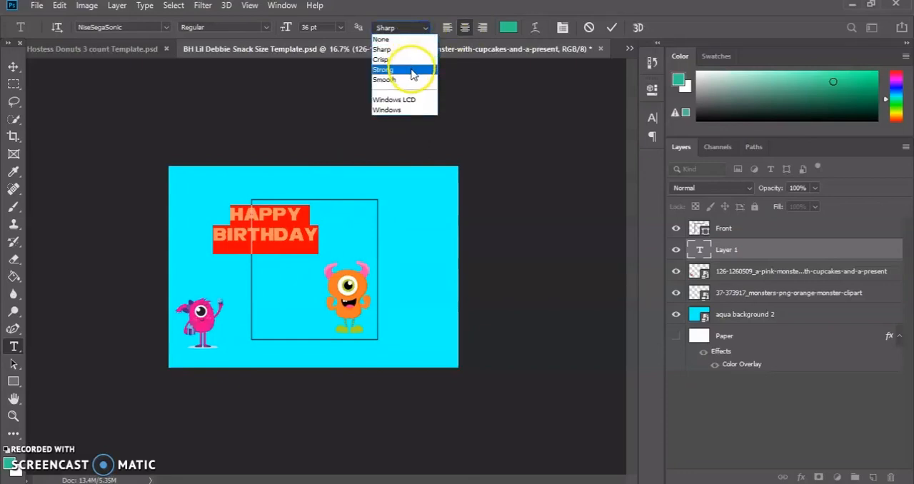
left_click(417, 60)
left_click(420, 29)
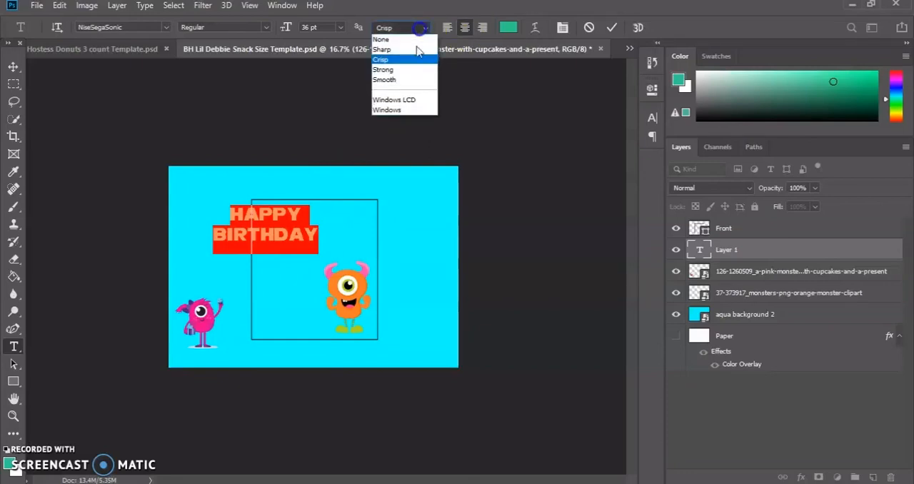
left_click(418, 40)
left_click(424, 29)
left_click(418, 60)
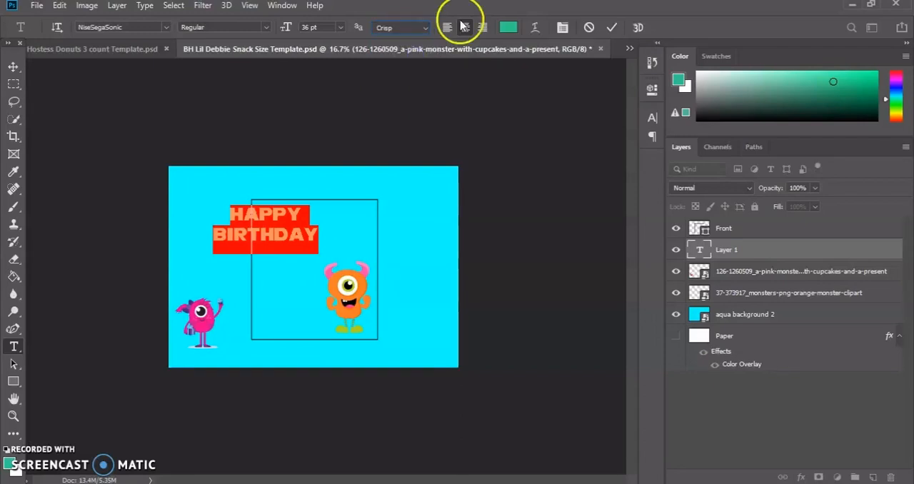
left_click(535, 28)
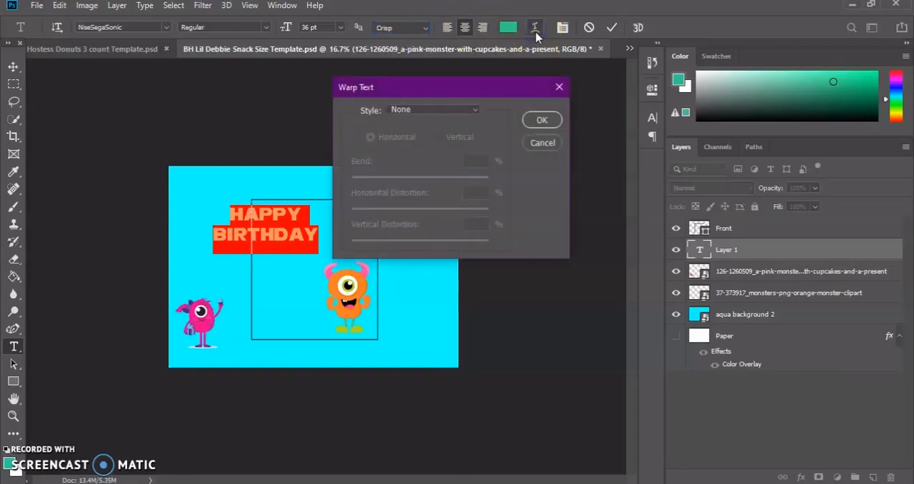
left_click(476, 114)
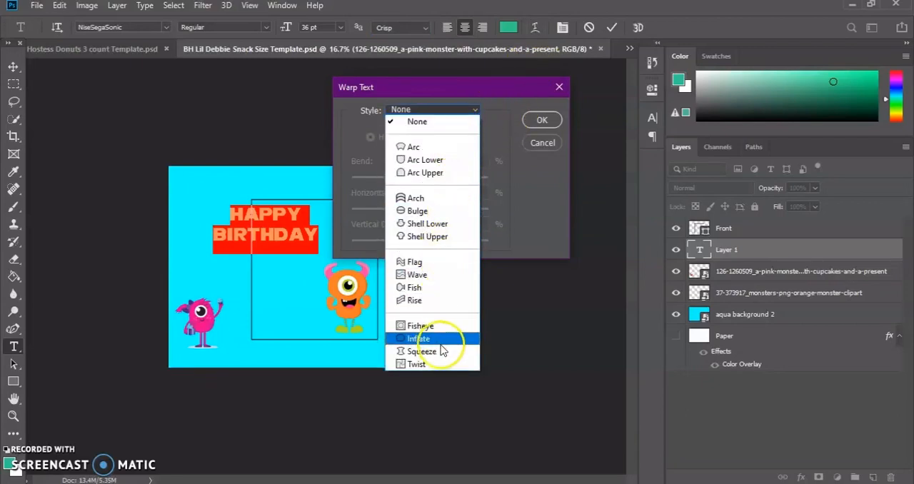
left_click(475, 111)
left_click(560, 86)
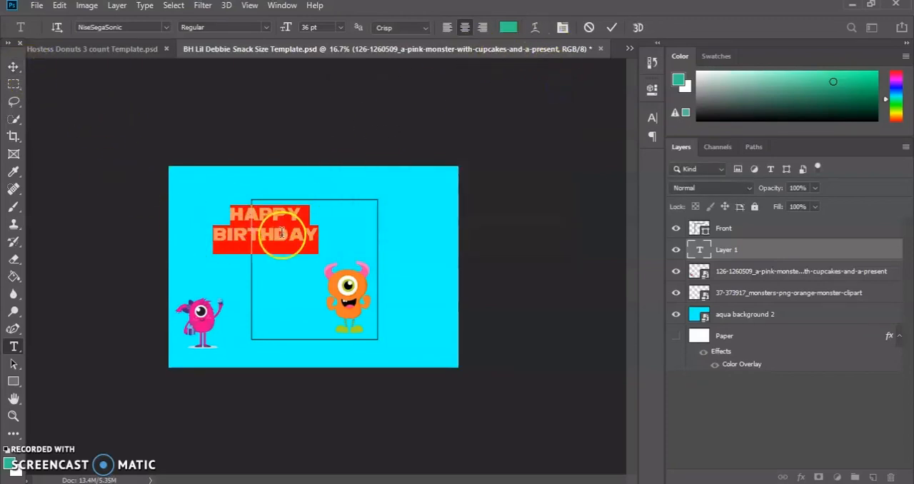
Move the center-aligned "HAPPY BIRTHDAY" text back to the middle of the front panel, above the orange monster.
left_click(315, 244)
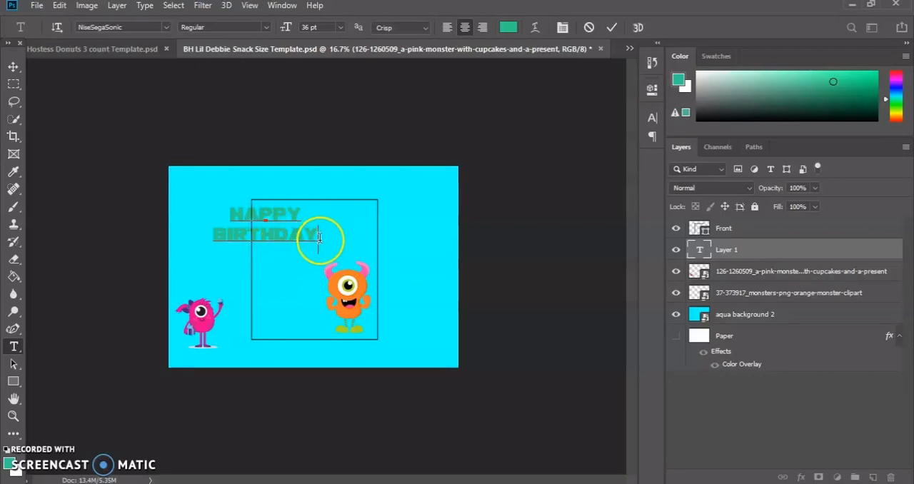
left_click_drag(321, 246, 367, 246)
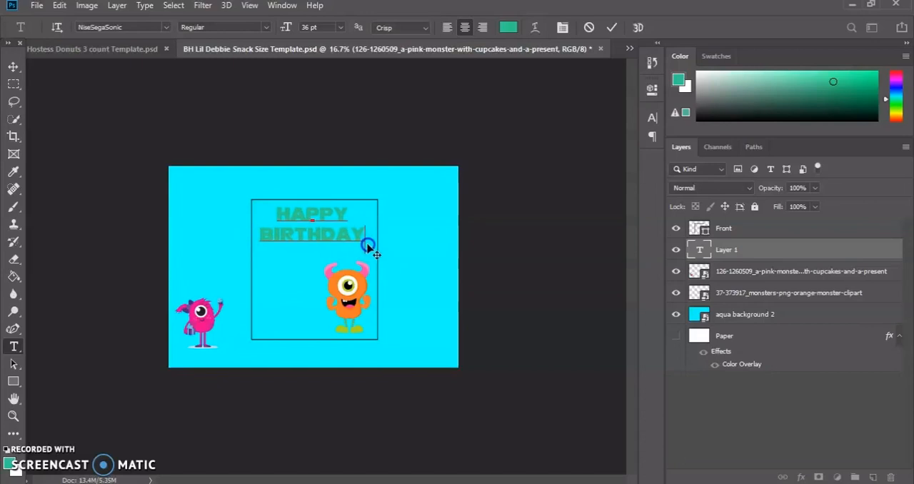
Try to recolor the "HAPPY BIRTHDAY" text purple (#600fd9) without selecting any letters.
left_click(508, 28)
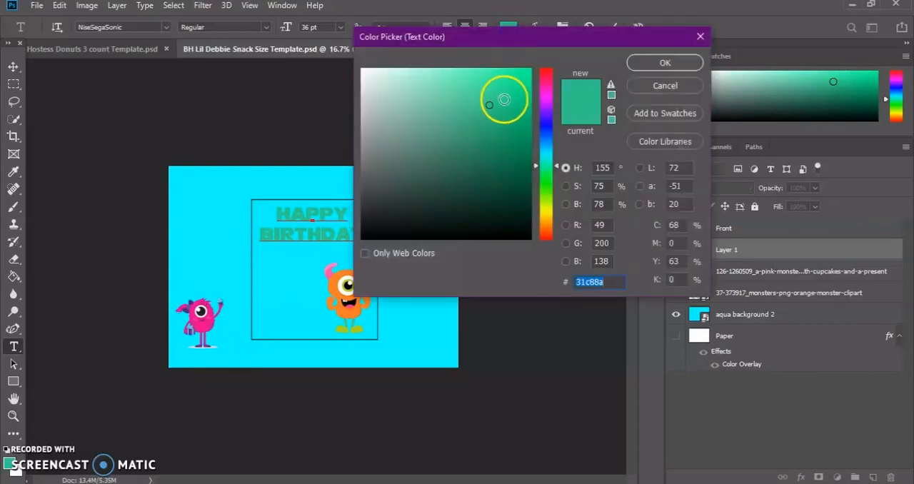
left_click(545, 114)
left_click_drag(527, 109, 520, 94)
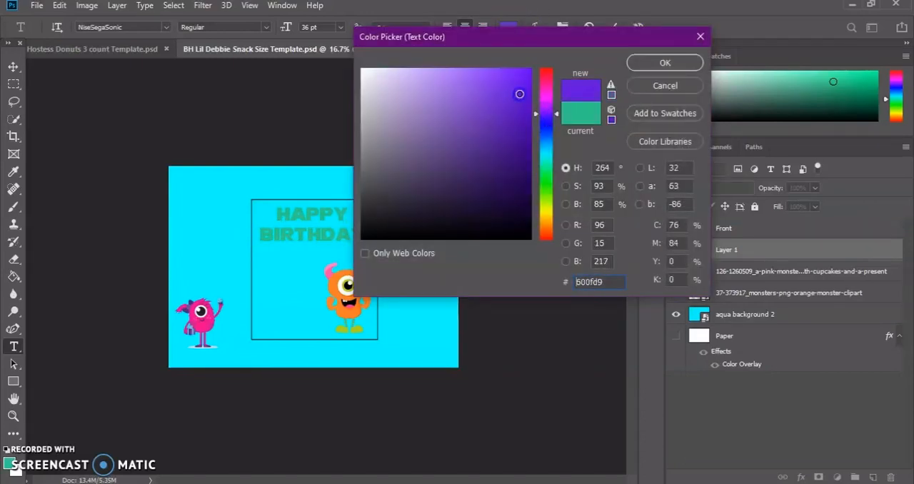
left_click(660, 61)
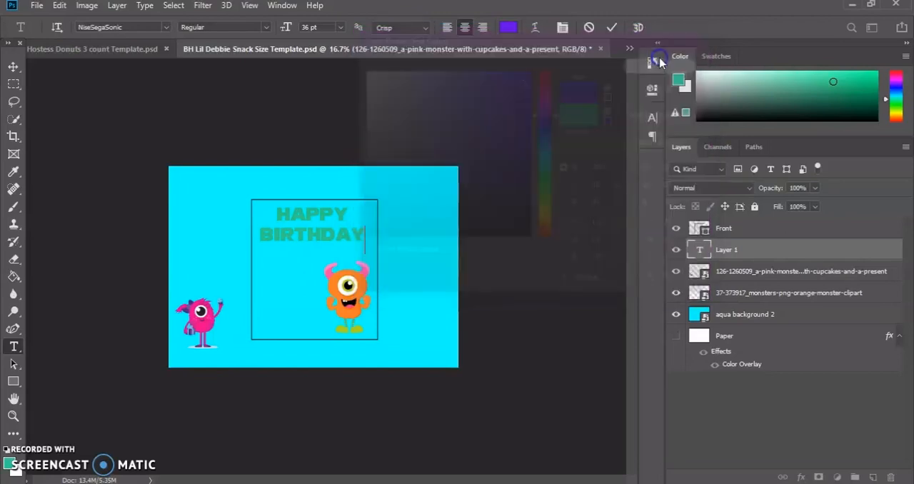
Recolor the word "BIRTHDAY" purple with a hue of 272°.
left_click_drag(363, 233, 261, 238)
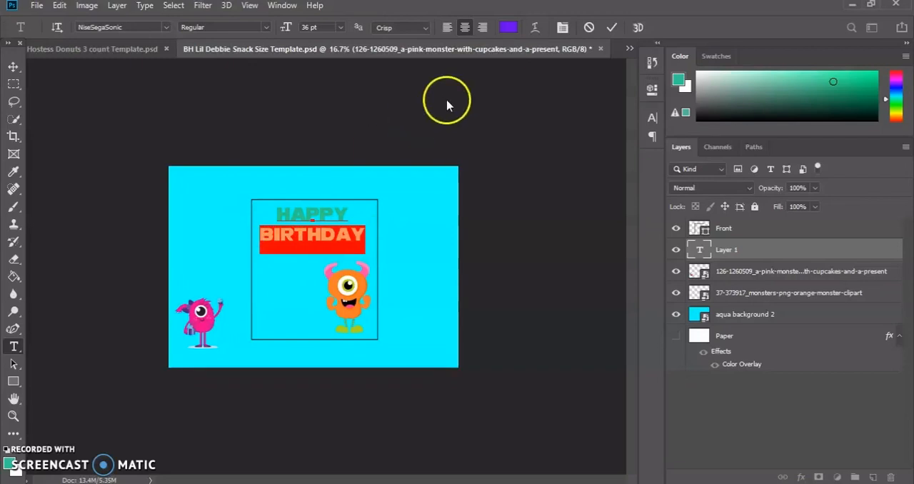
left_click(508, 27)
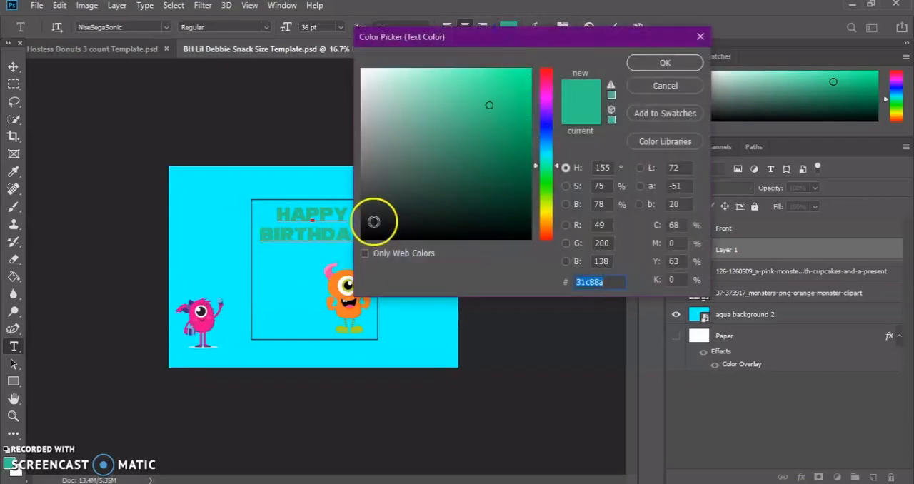
left_click(668, 63)
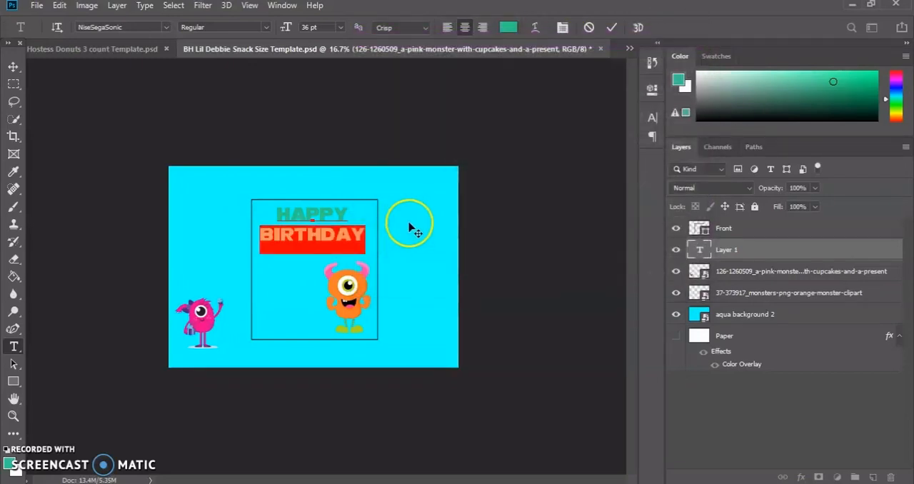
left_click(507, 28)
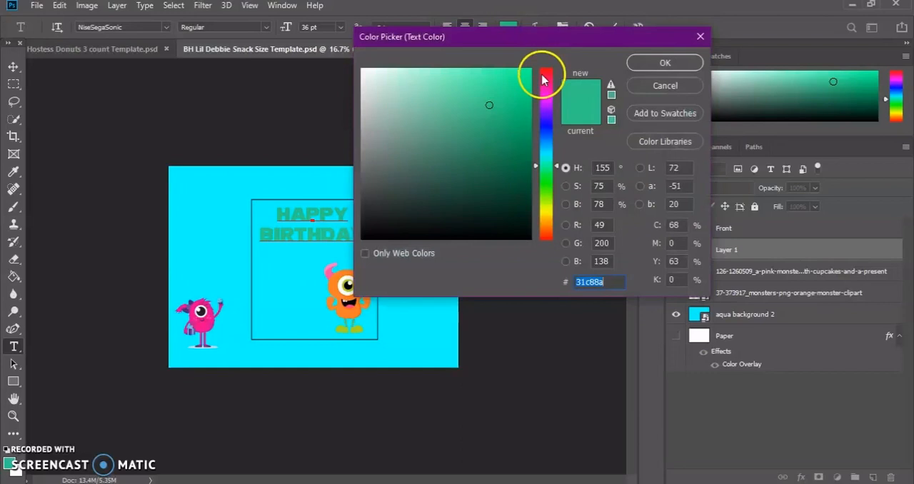
left_click(547, 112)
left_click(663, 63)
Try purple on the word "HAPPY", then make it green instead and commit the text.
left_click_drag(348, 213, 276, 214)
left_click(509, 30)
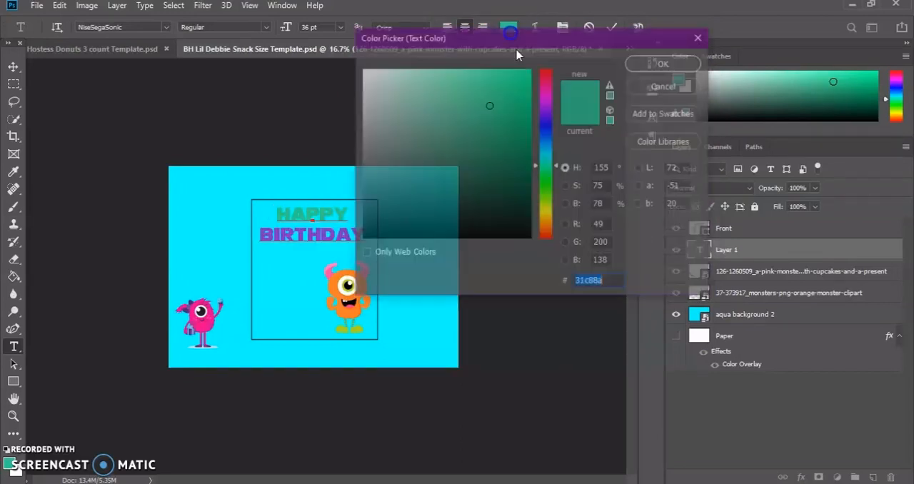
left_click(547, 105)
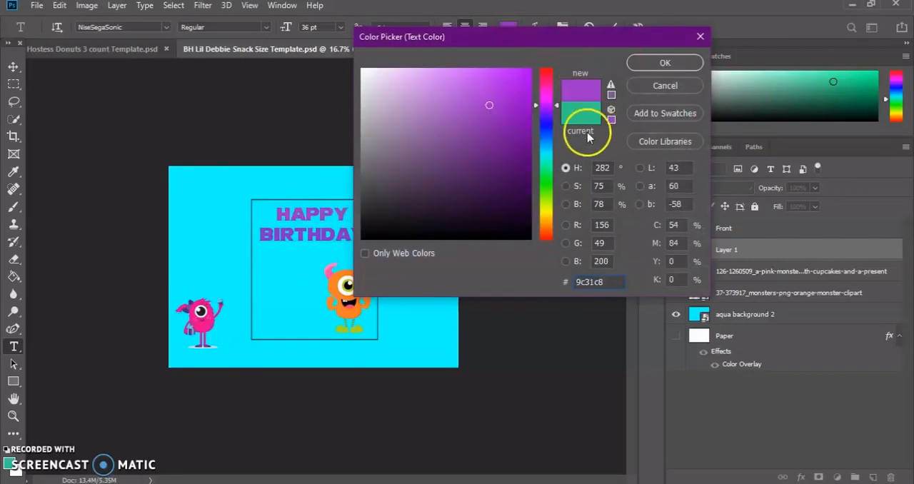
left_click(588, 136)
left_click(683, 63)
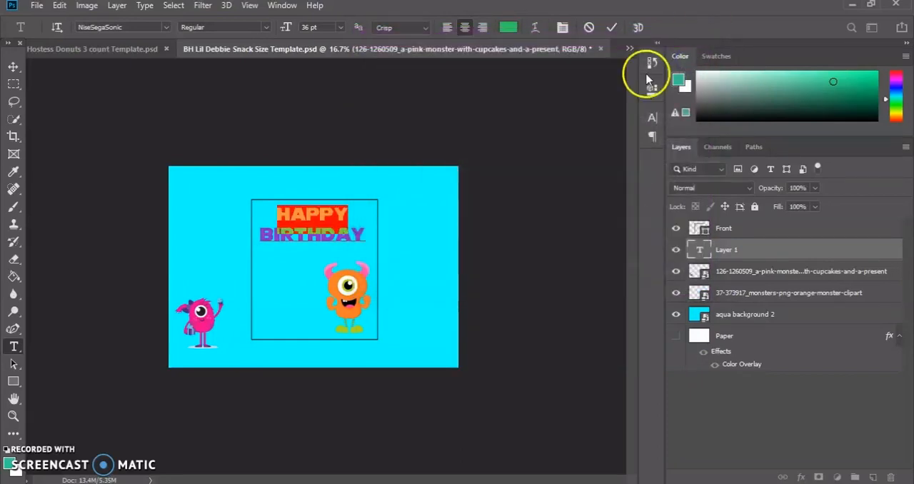
left_click(433, 180)
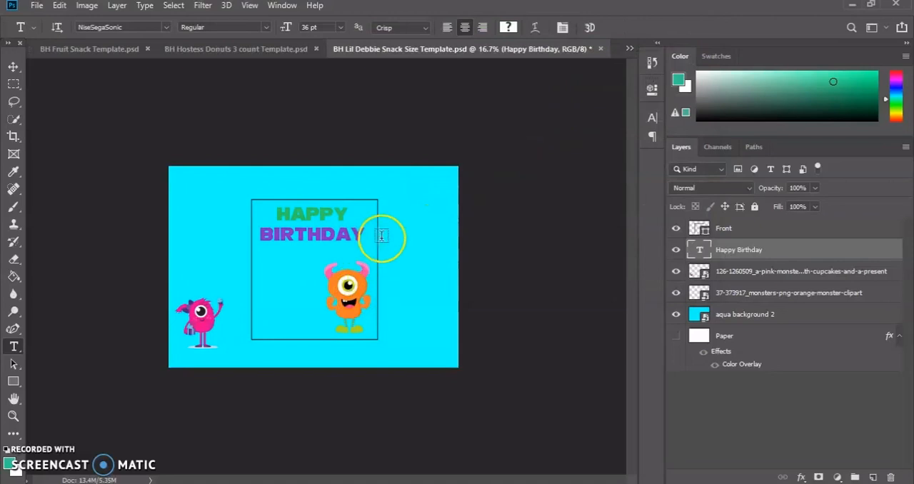
Nudge the "HAPPY BIRTHDAY" text slightly up and to the right within the front panel and commit the edit.
left_click(337, 243)
mouse_move(370, 236)
left_mouse_down()
mouse_move(313, 238)
mouse_move(376, 233)
left_mouse_up()
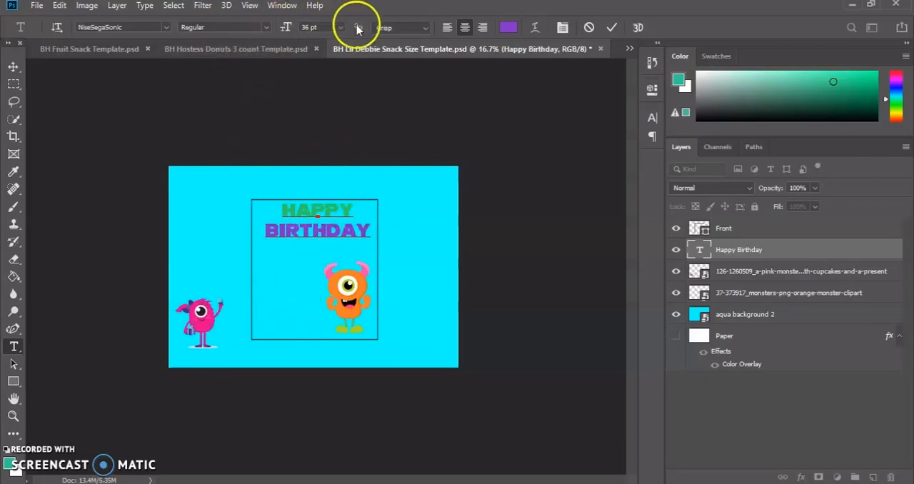
left_click(563, 28)
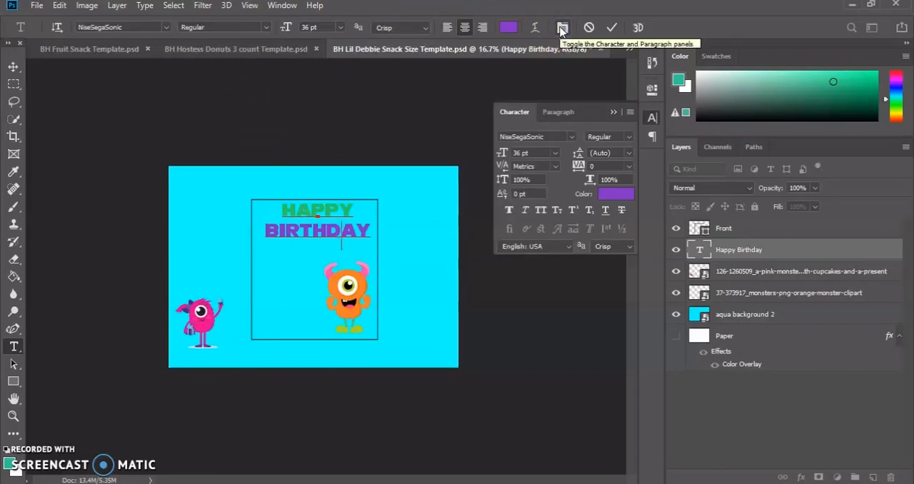
left_click(563, 27)
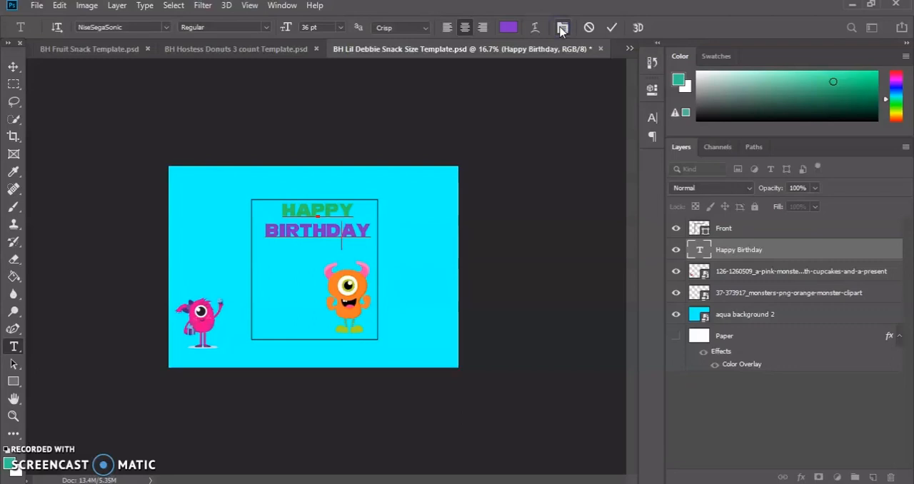
left_click(610, 30)
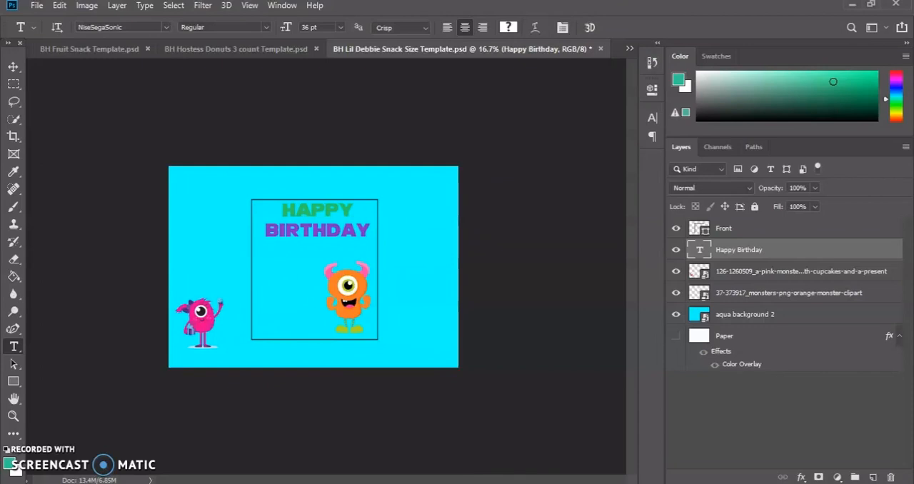
Switch to File Explorer and open the Logos folder on the USB disk.
key("alt+Tab")
scroll(216, 271, "up", 5)
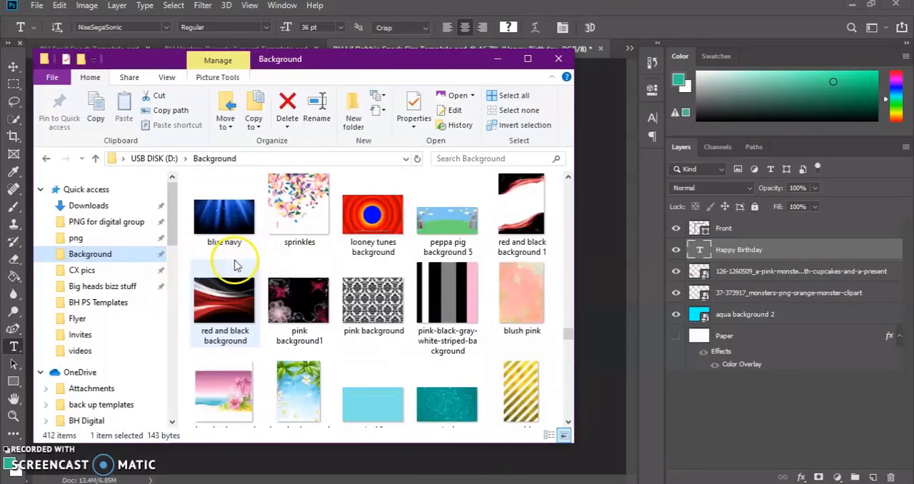
scroll(208, 229, "up", 3)
scroll(93, 349, "down", 5)
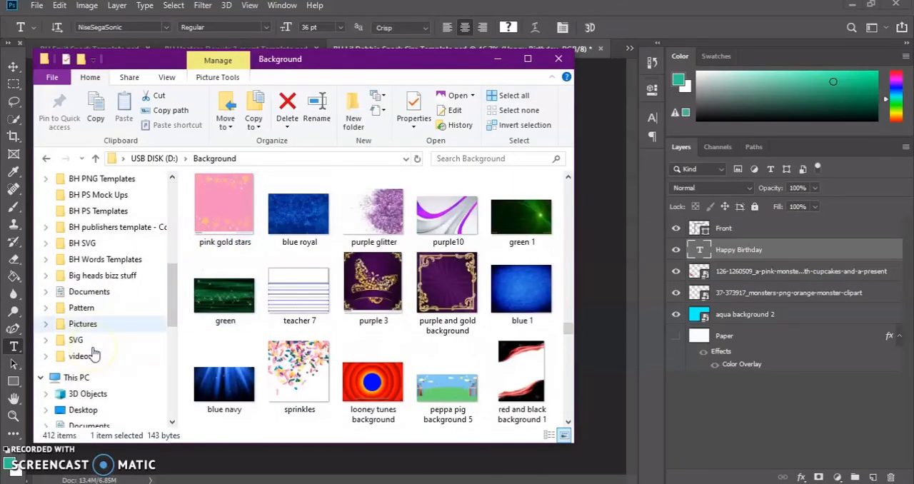
scroll(92, 350, "down", 7)
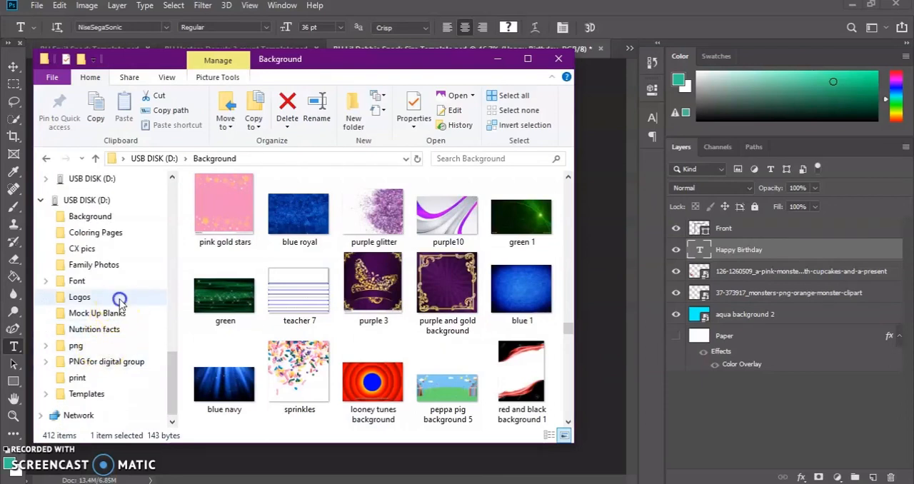
left_click(120, 299)
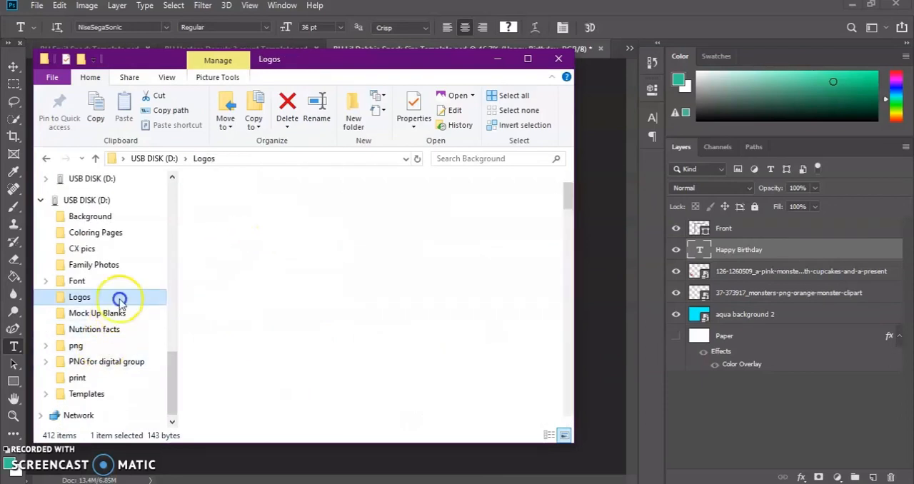
Find the HONEY-BUN-LOGO image, place it in the wrapper document and scale it to 34.51% in the front panel's lower-left corner.
left_click(465, 157)
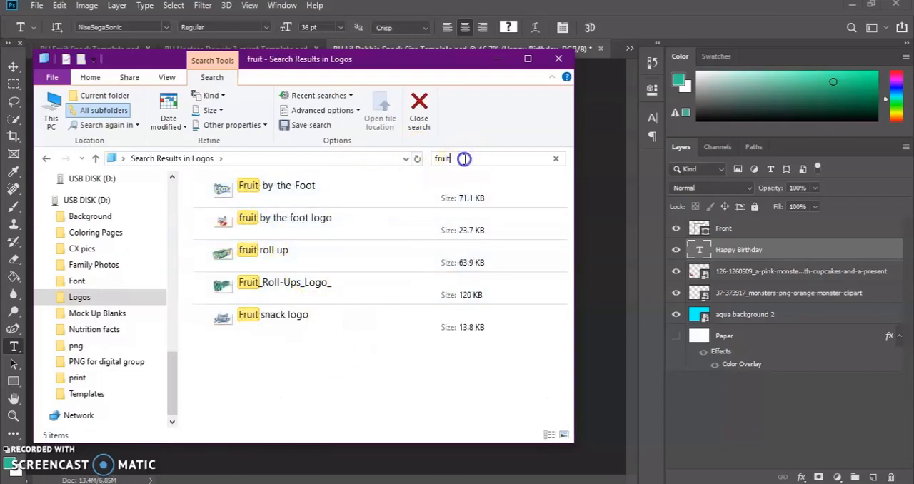
type("ney")
left_click_drag(226, 195, 525, 267)
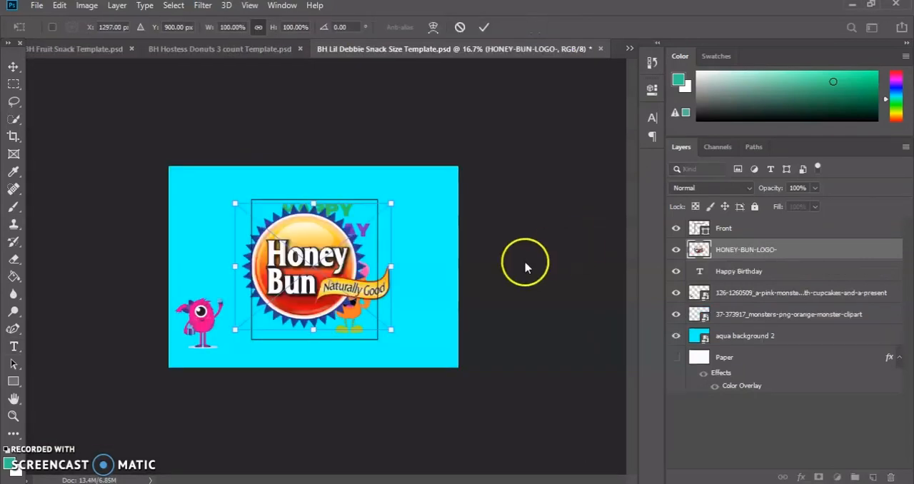
left_click_drag(392, 205, 305, 295)
left_click(278, 373)
Switch back to File Explorer and search the Logos folder for a barcode, then clear the search.
left_click(470, 475)
left_click(436, 162)
type("barc")
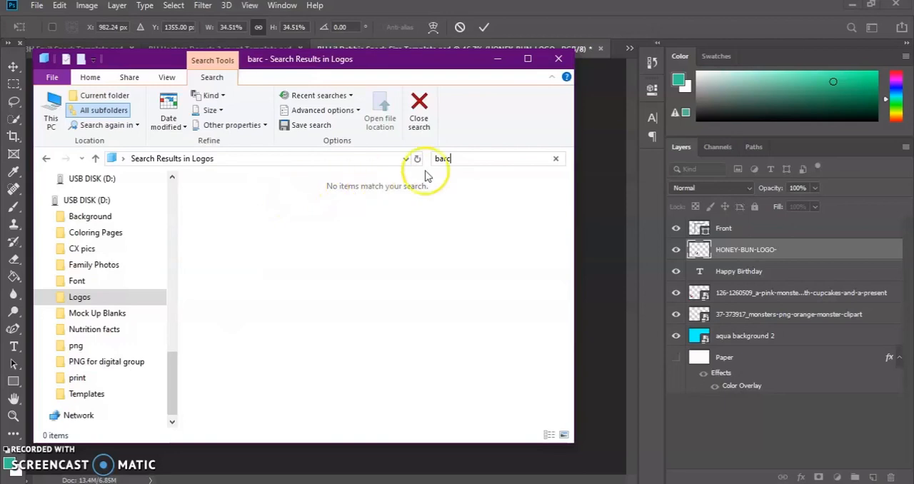
key("BackSpace")
key("BackSpace")
key("BackSpace")
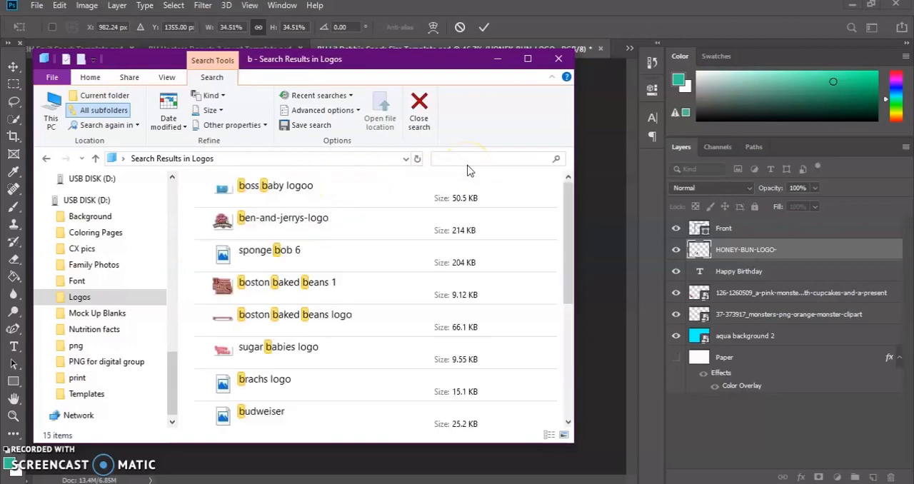
Open the png folder in quick access and search it for "barcode".
scroll(111, 355, "up", 10)
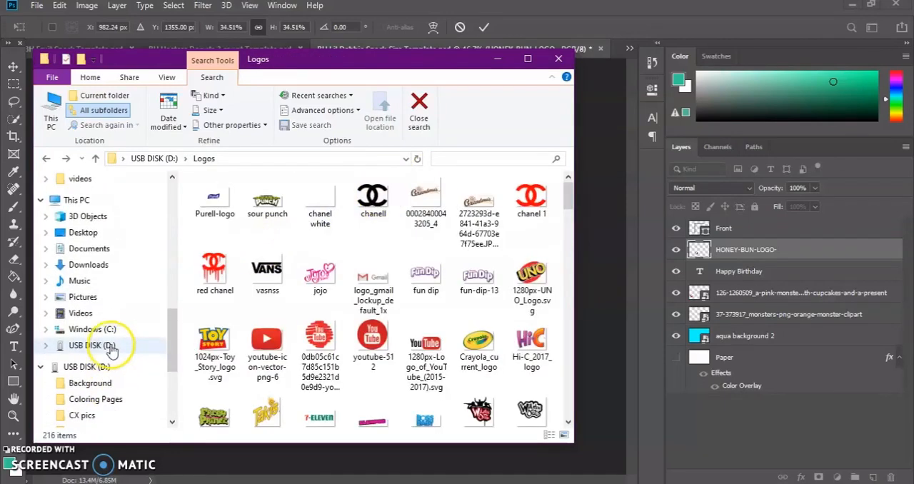
scroll(108, 225, "up", 5)
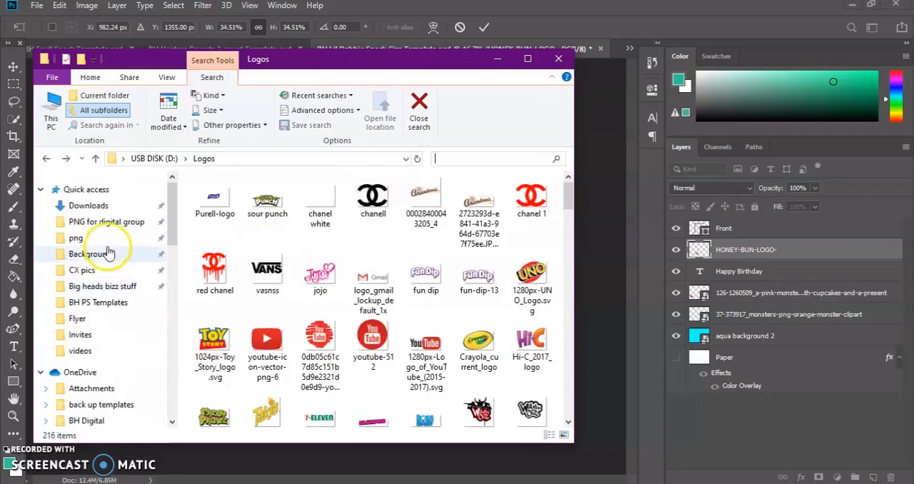
left_click(107, 236)
left_click(434, 159)
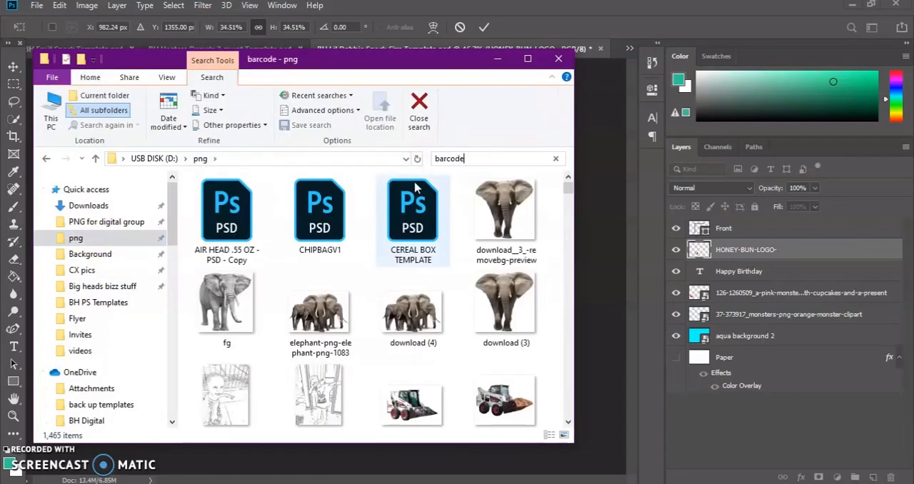
key("Return")
Try to place the barcode image in the wrapper document while the logo transform is still active.
left_click_drag(218, 187, 612, 193)
left_click(259, 211)
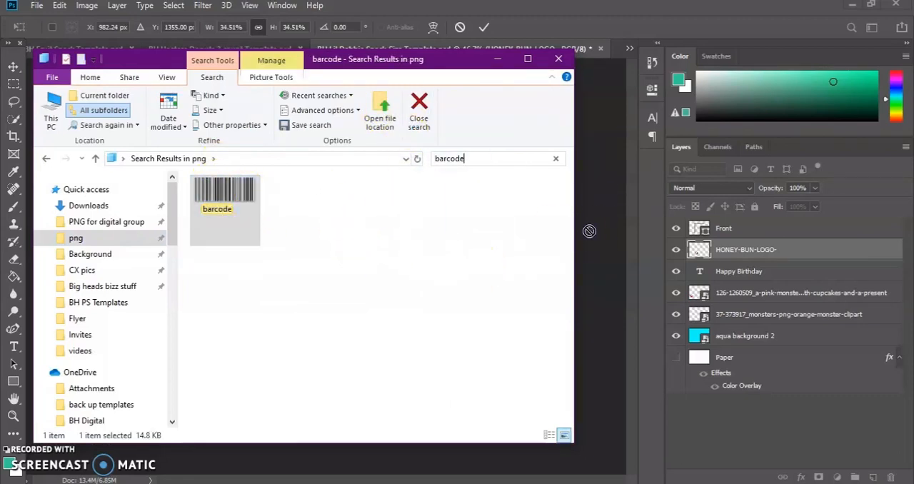
left_click_drag(255, 195, 583, 299)
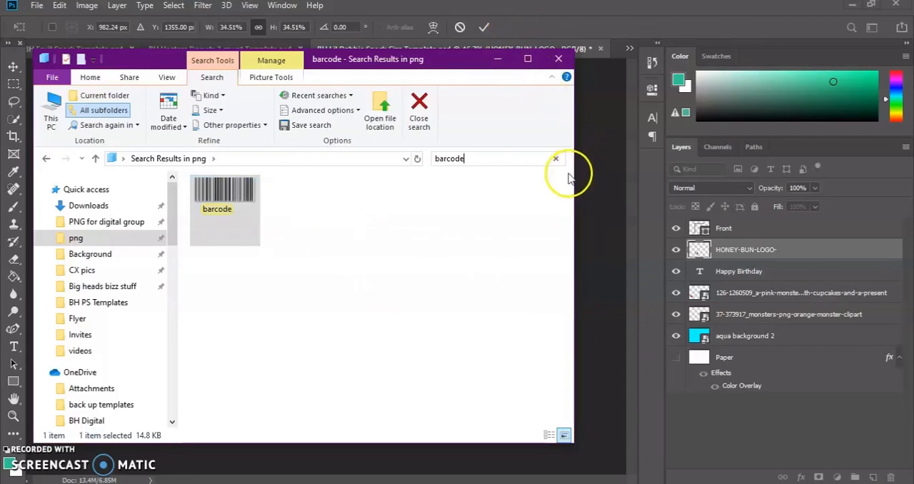
Commit the Honey Bun logo placement in Photoshop and place the barcode image from File Explorer in the wrapper document.
left_click_drag(575, 173, 423, 208)
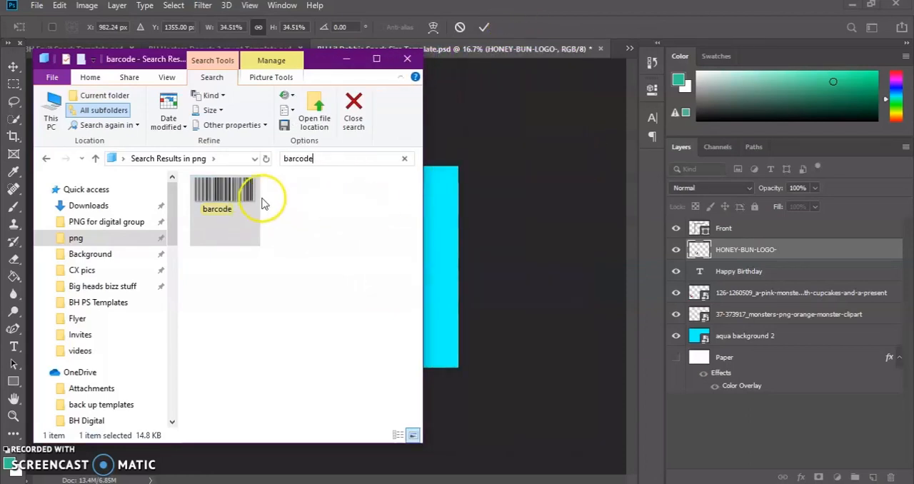
left_click(529, 110)
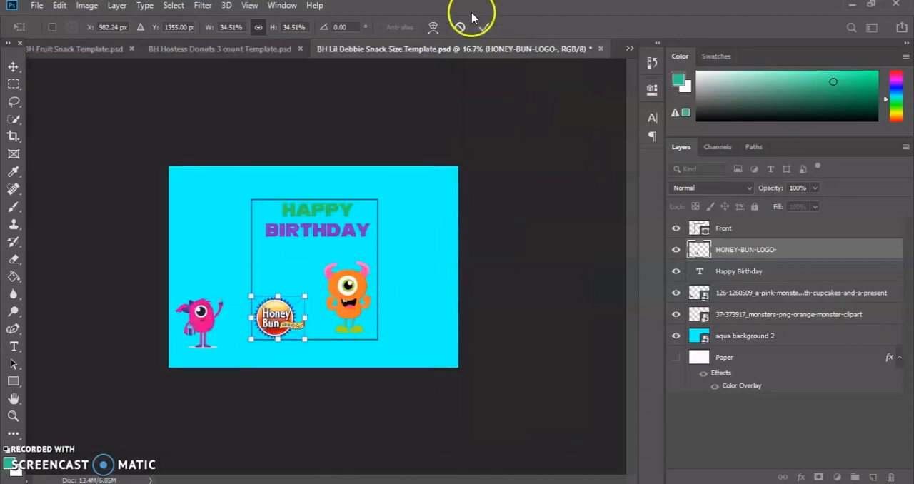
left_click(485, 28)
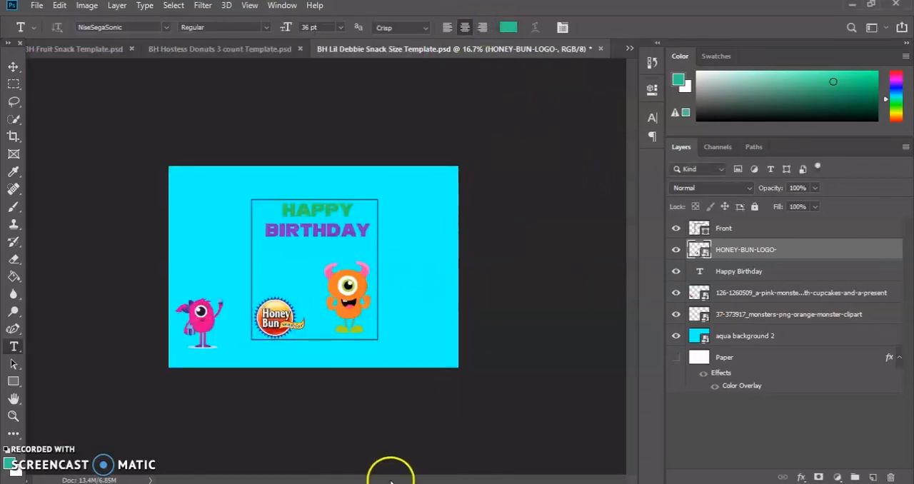
key("alt+Tab")
left_click_drag(246, 195, 477, 223)
left_click(365, 254)
Resize the barcode to 28.40% width and 58.00% height, right of the front panel near the wrapper's lower edge, and commit it.
left_click_drag(381, 242, 309, 268)
left_click(278, 268)
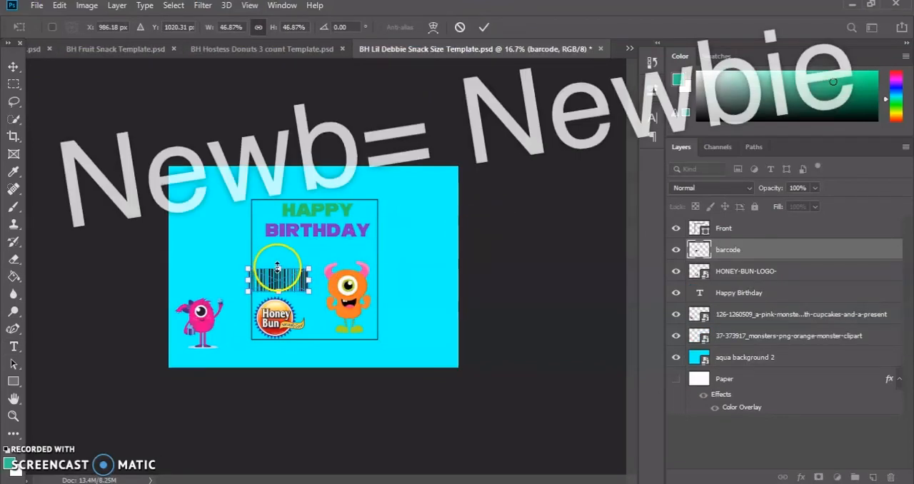
left_click_drag(282, 269, 425, 339)
left_click(307, 269)
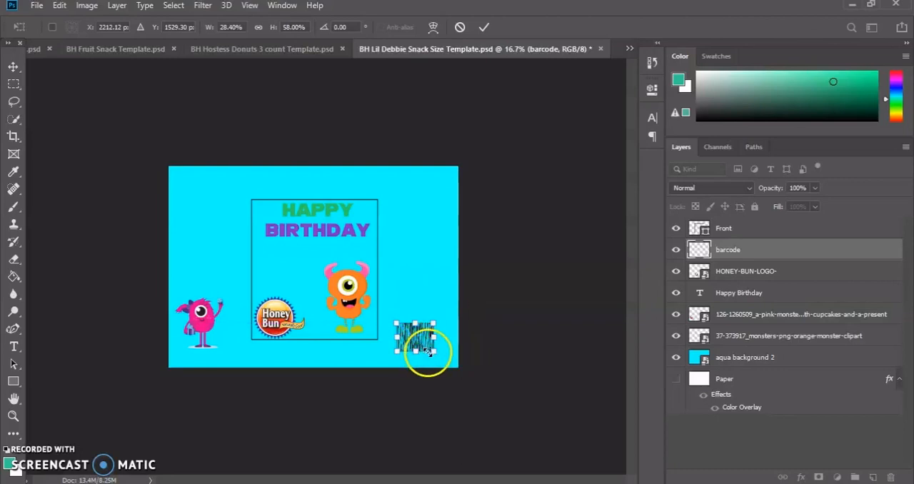
left_click(481, 29)
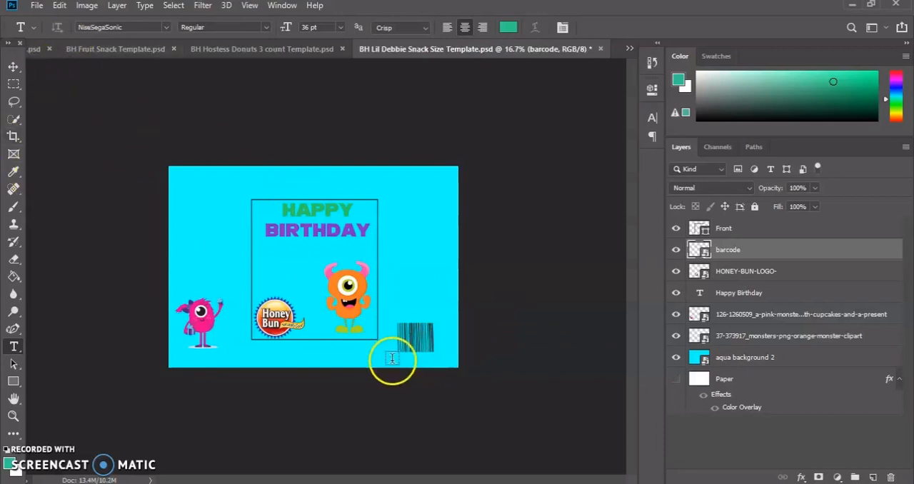
Hide the Front outline layer of the wrapper.
right_click(711, 253)
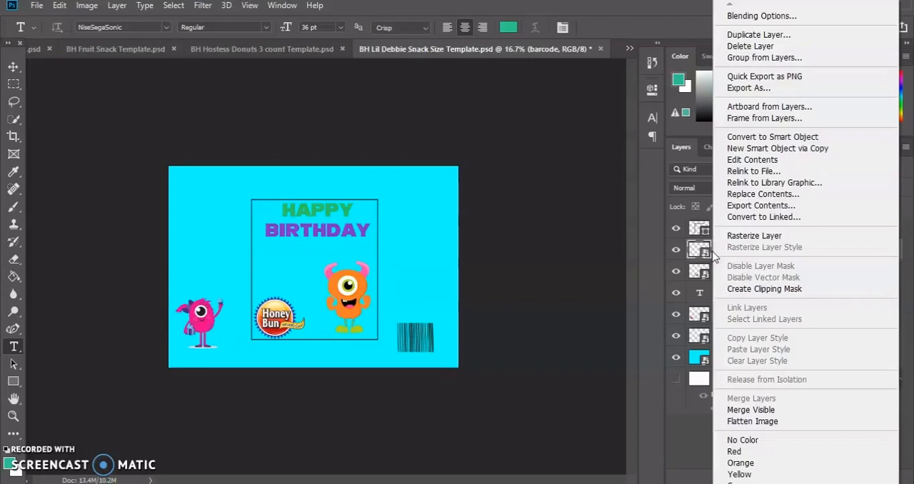
left_click(550, 305)
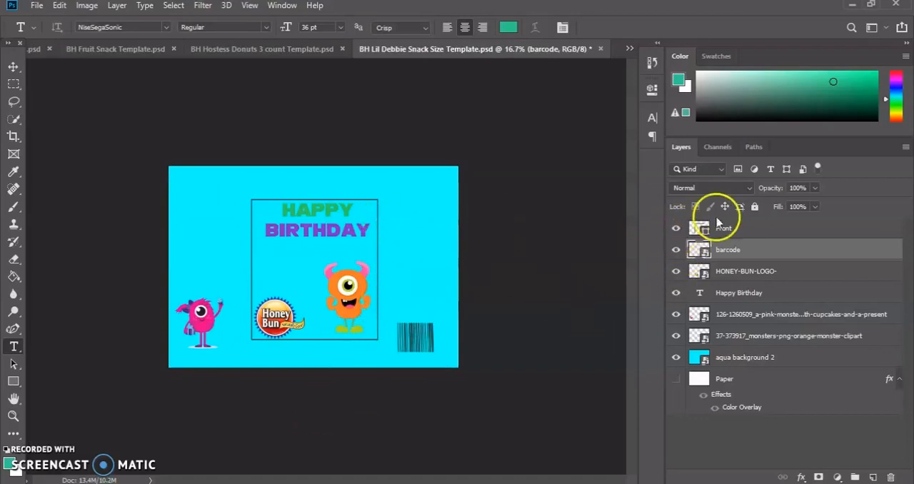
left_click(677, 228)
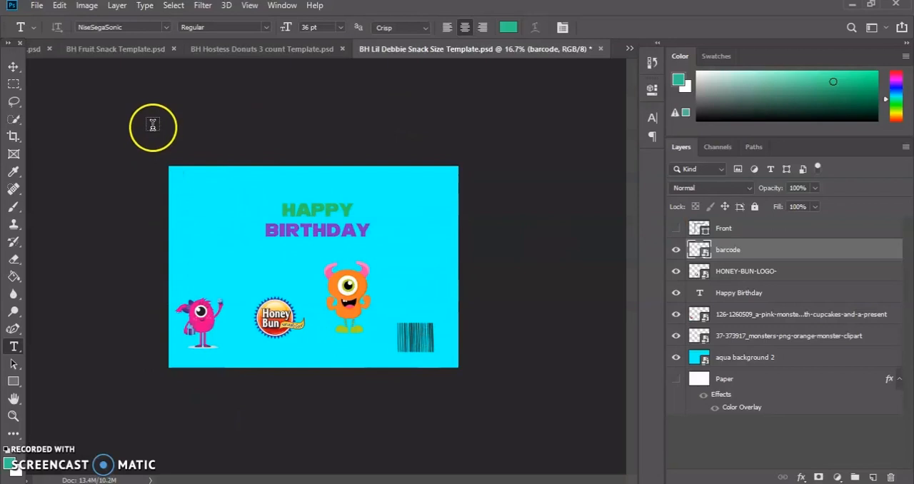
Bring up the PNG export of the 2595 x 1800 px wrapper as far as its save location, and cancel without saving.
left_click(36, 5)
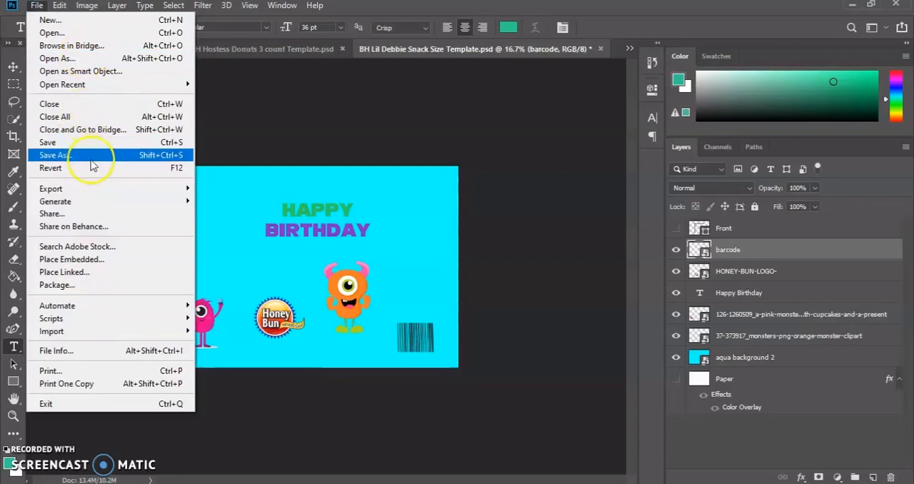
mouse_move(98, 190)
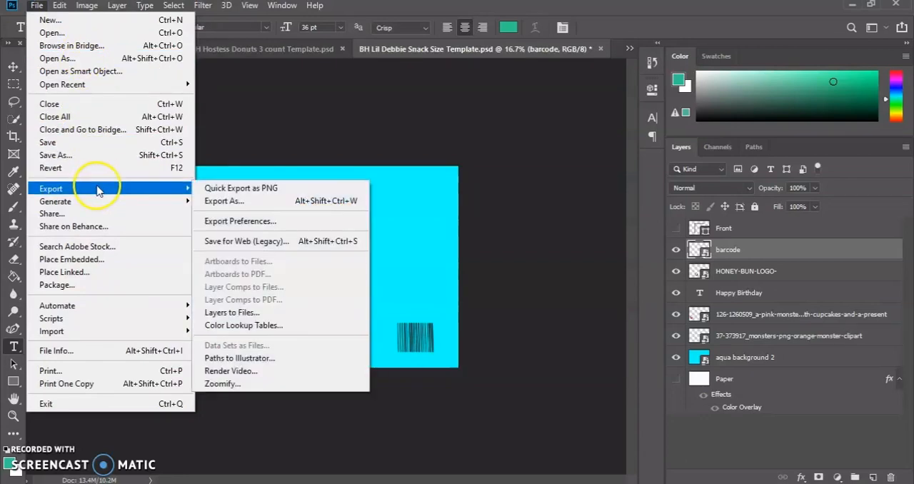
left_click(229, 201)
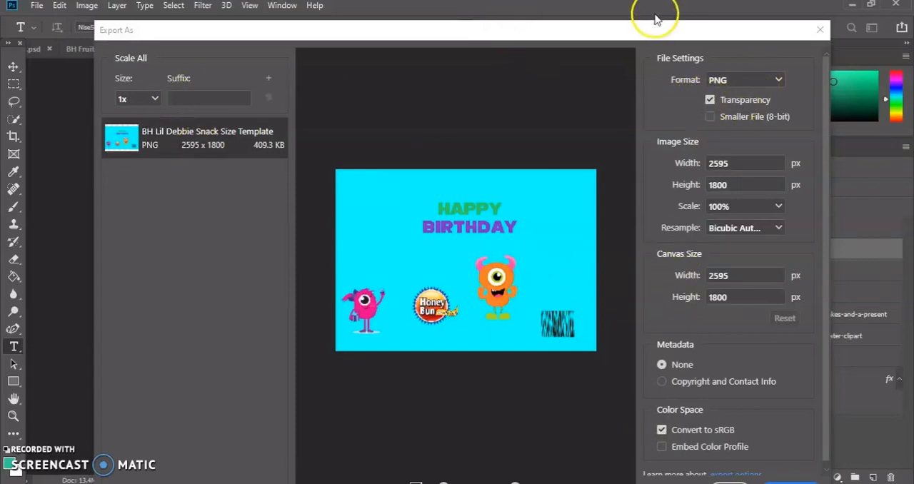
left_click_drag(650, 34, 646, 11)
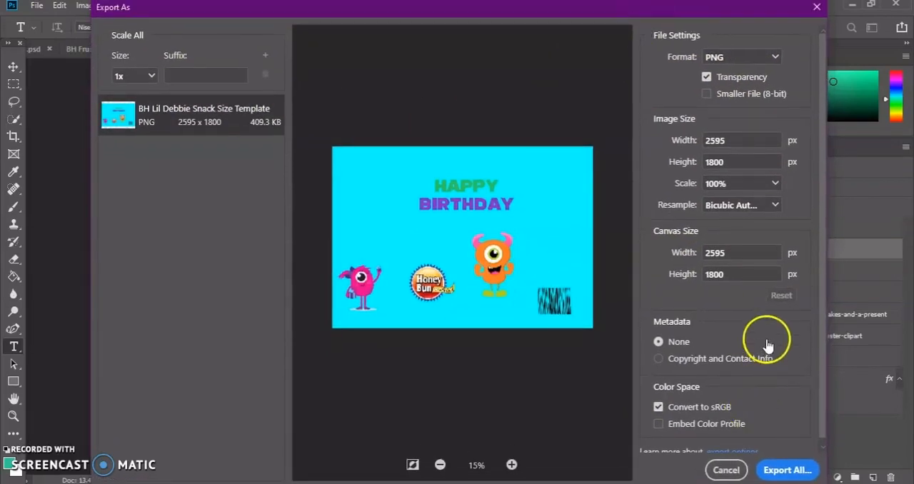
left_click(792, 471)
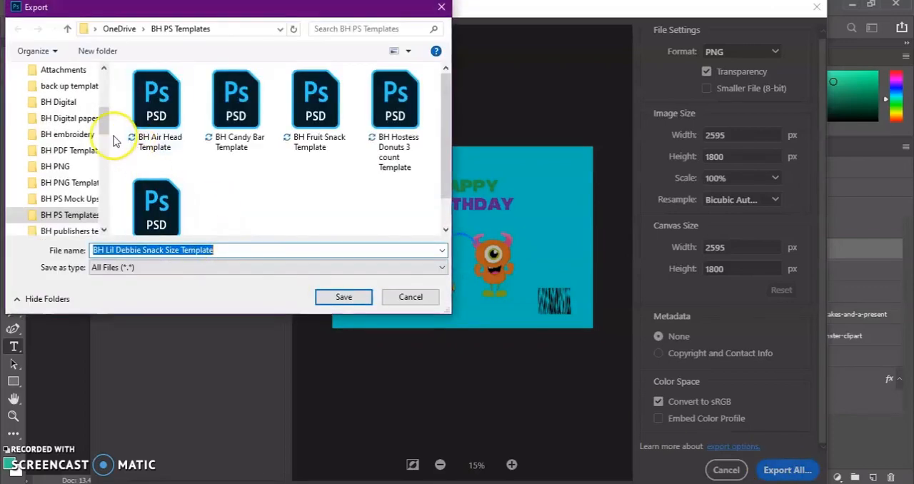
scroll(100, 140, "up", 5)
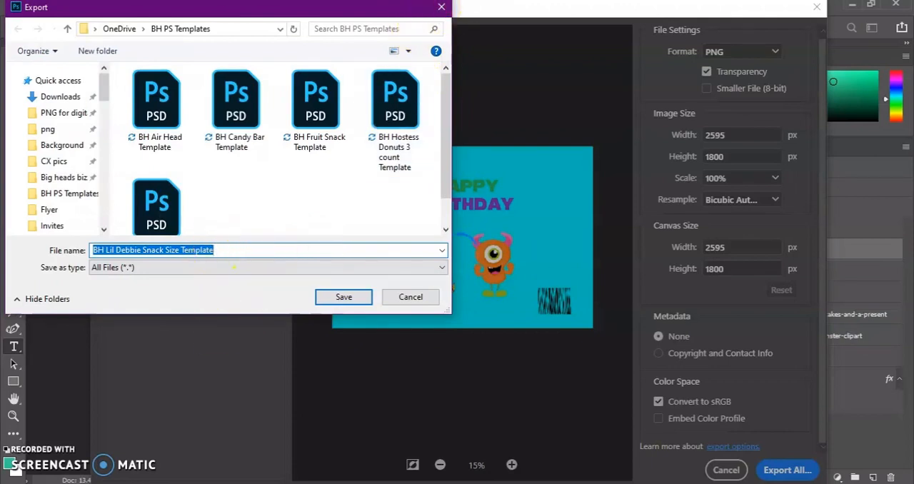
left_click(442, 9)
left_click(818, 7)
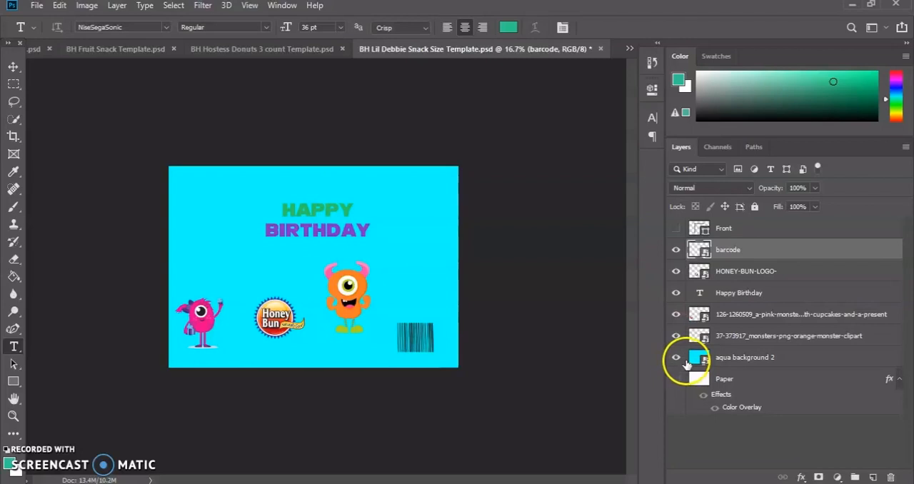
Delete the aqua background 2 layer from the wrapper document.
right_click(739, 358)
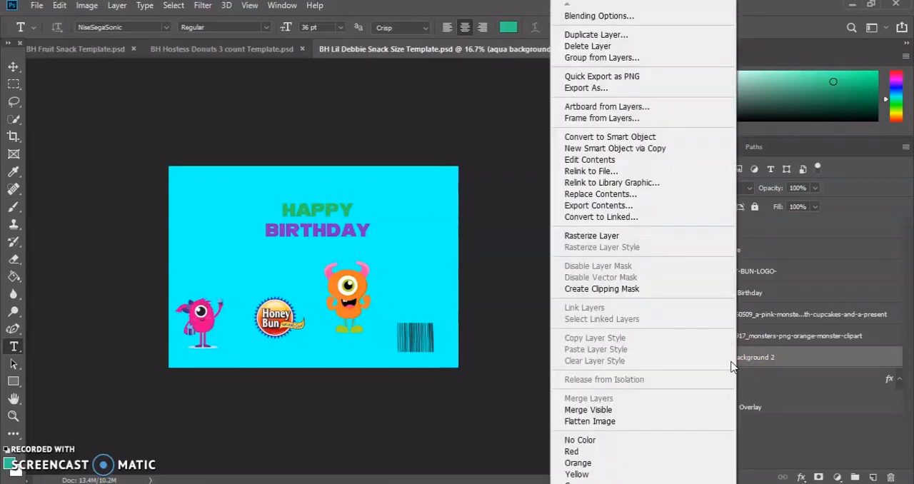
left_click(430, 107)
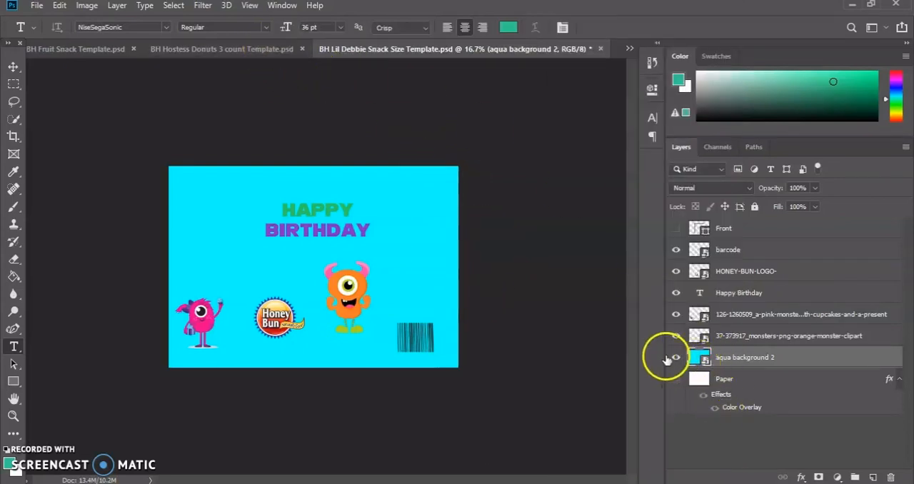
right_click(696, 358)
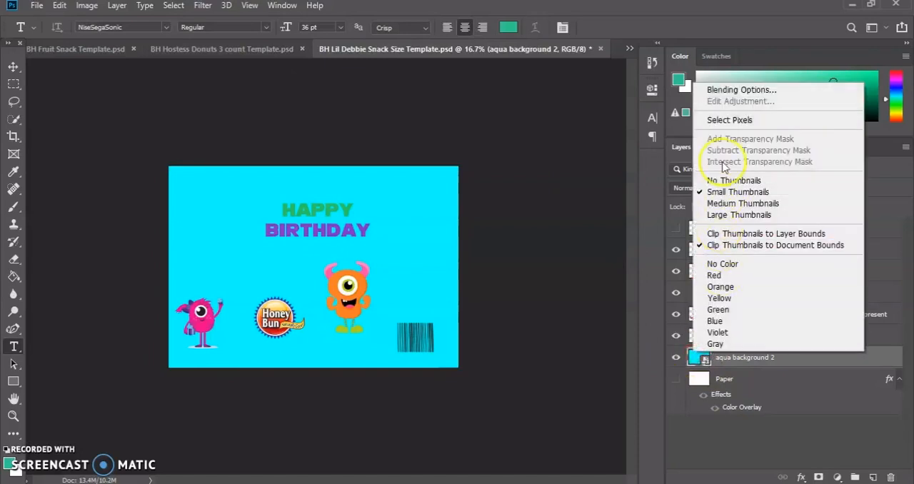
right_click(795, 364)
left_click(796, 367)
right_click(793, 365)
left_click(806, 360)
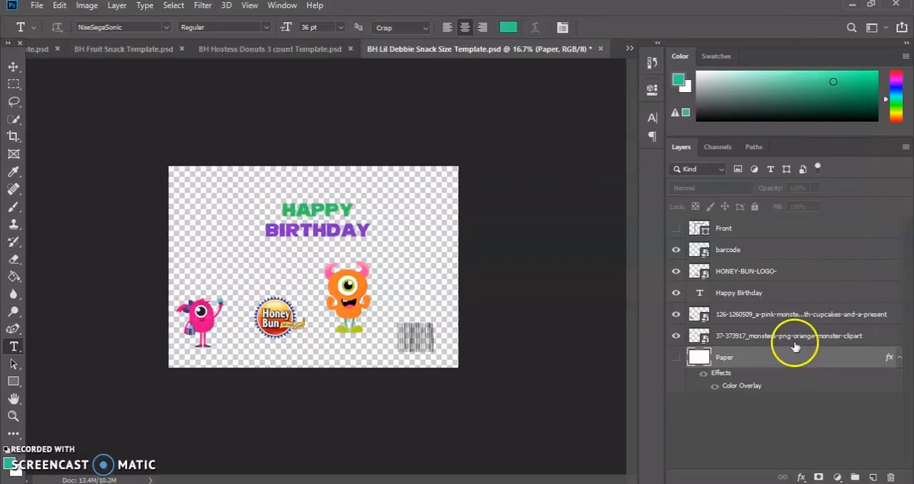
Delete both monster clipart layers, the Happy Birthday text, the HONEY-BUN-LOGO- layer and the barcode layer.
left_click(795, 342)
key("Delete")
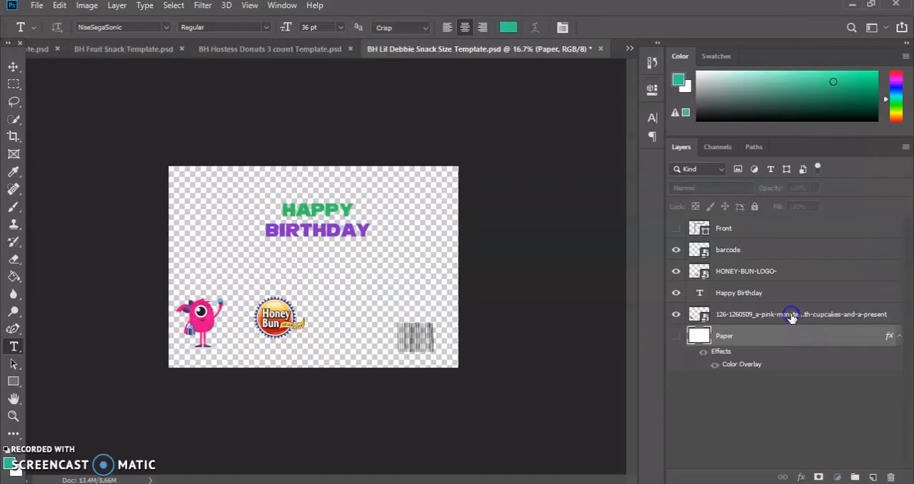
left_click(792, 317)
key("Delete")
left_click(770, 293)
key("Delete")
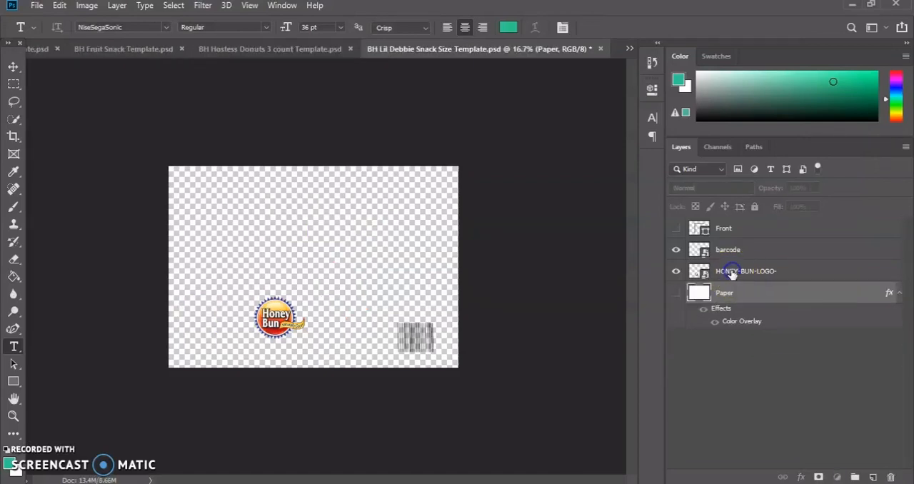
left_click(732, 274)
key("Delete")
left_click(692, 250)
key("Delete")
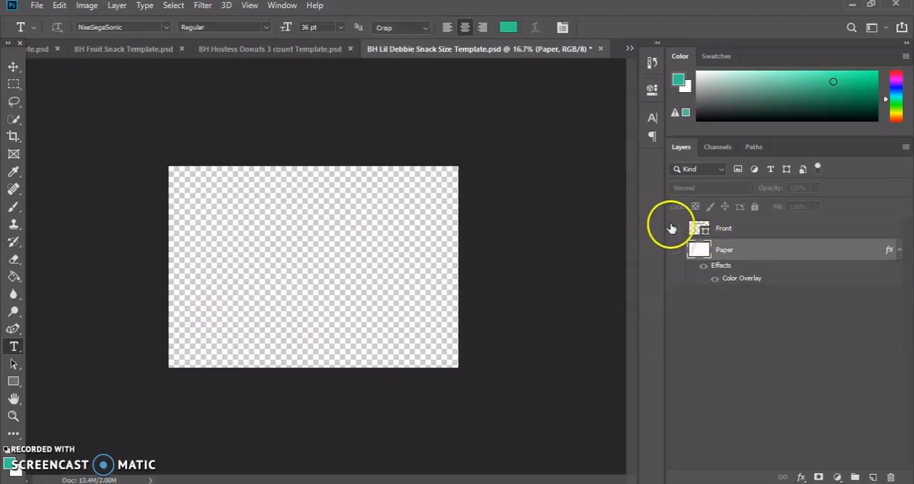
Show the Front and Paper layers and turn off the Color Overlay effect on the Paper layer.
left_click(676, 249)
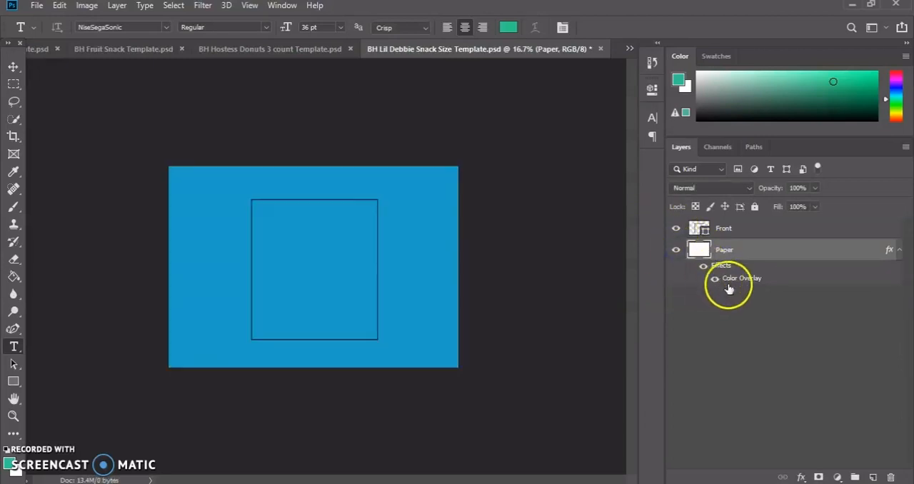
right_click(730, 280)
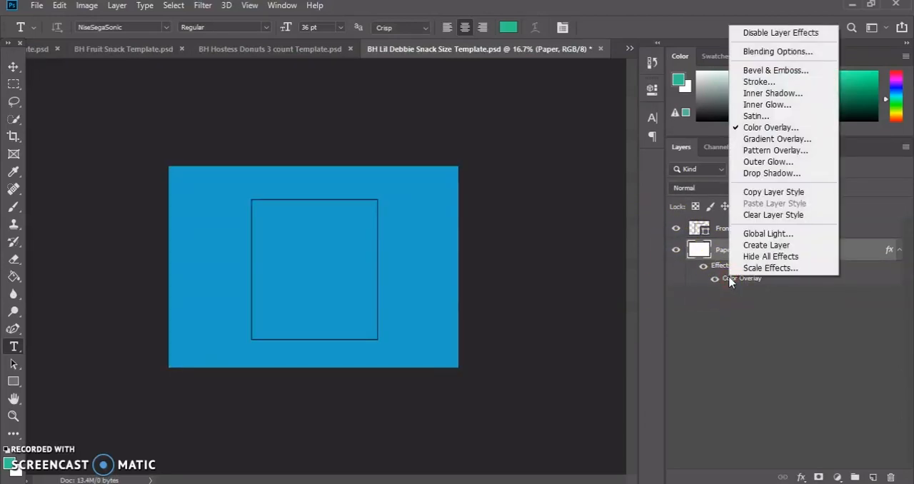
left_click(738, 128)
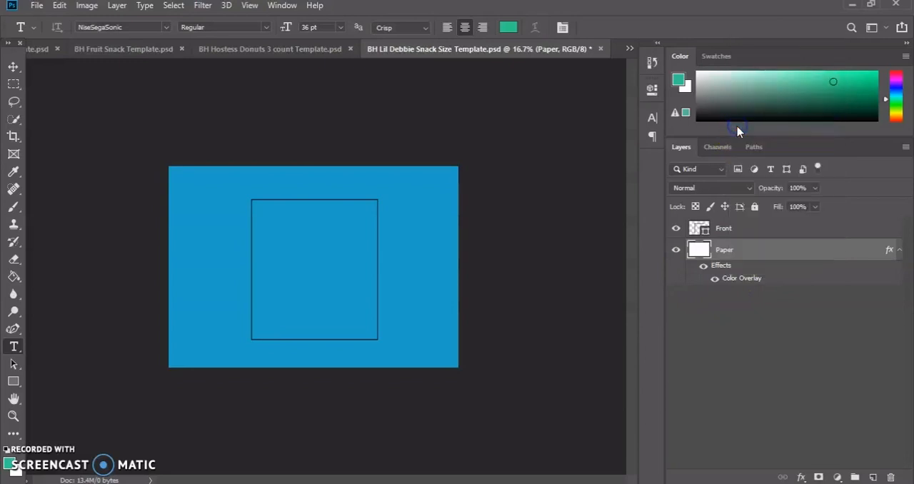
double_click(747, 284)
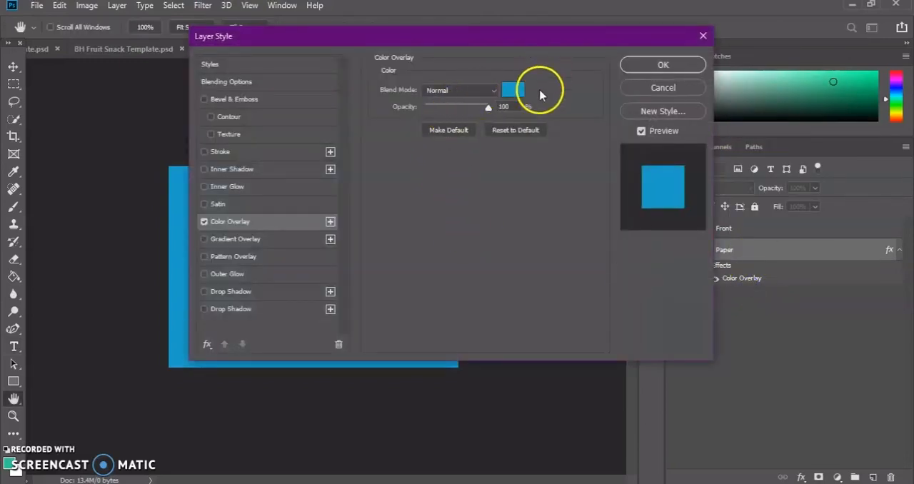
left_click(512, 90)
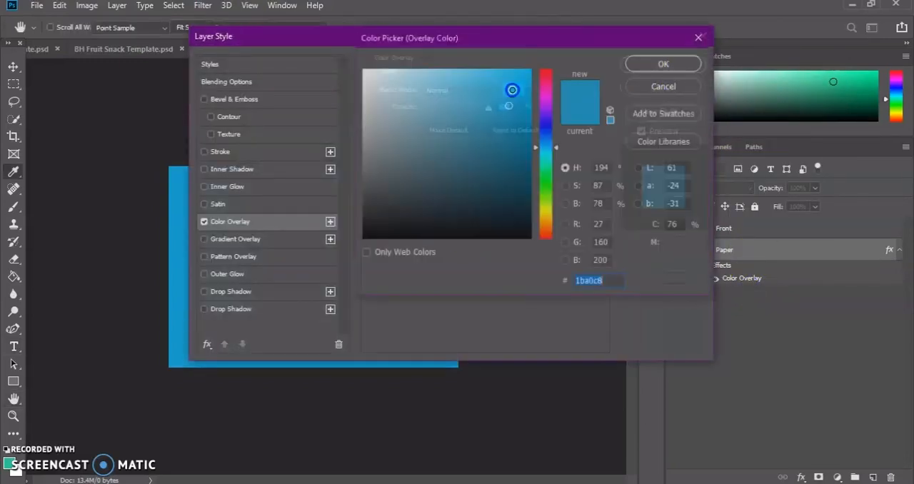
left_click(679, 68)
left_click(205, 223)
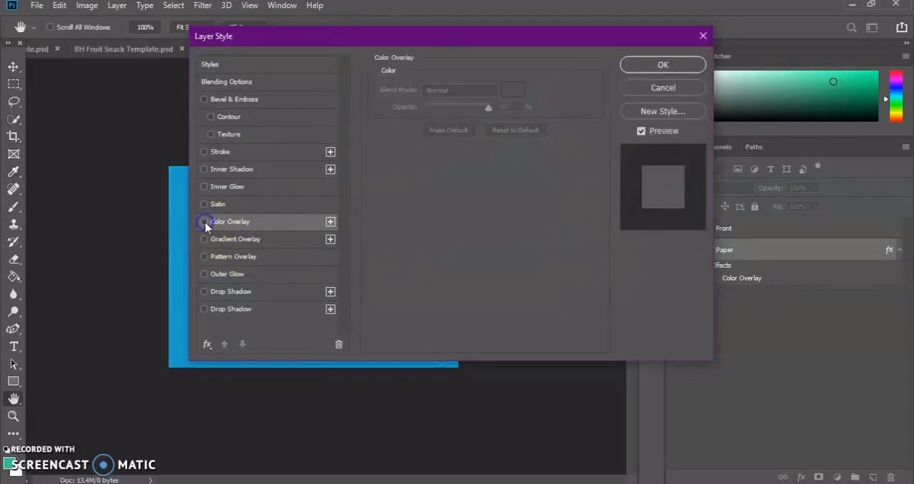
left_click(666, 63)
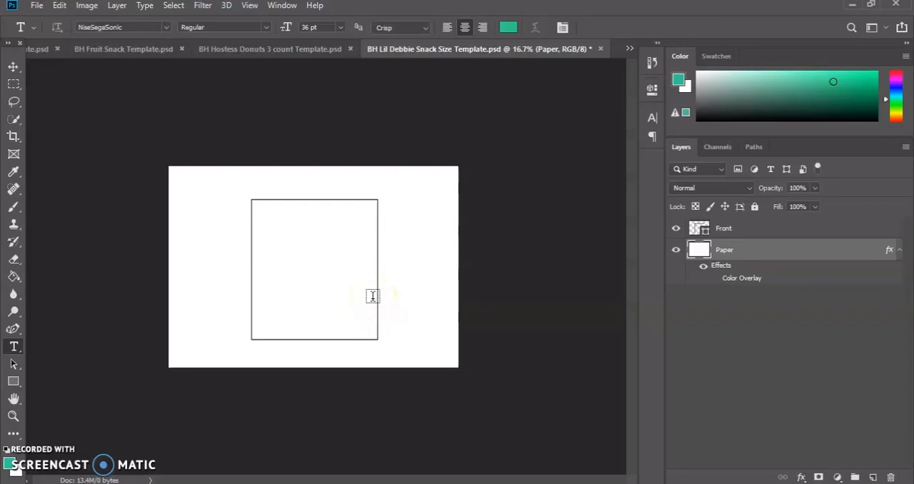
Convert the Front outline shape layer to a smart object.
left_click(702, 230)
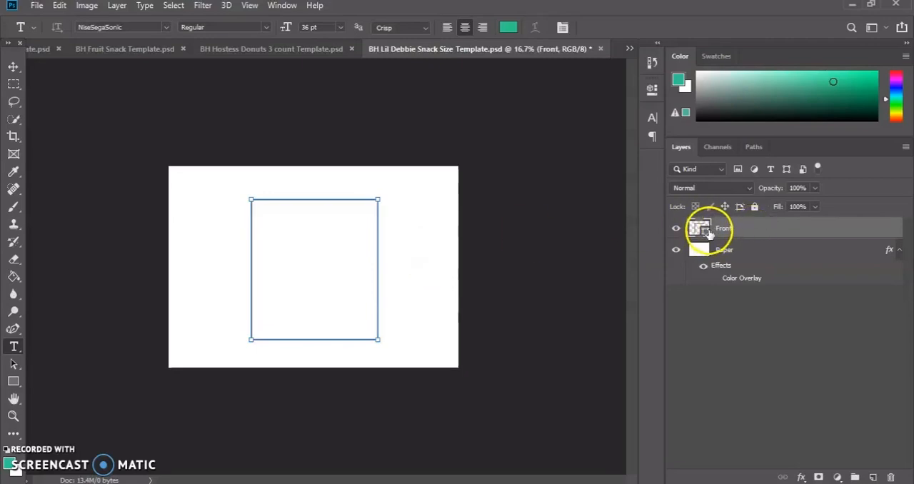
left_click(98, 7)
left_click(101, 8)
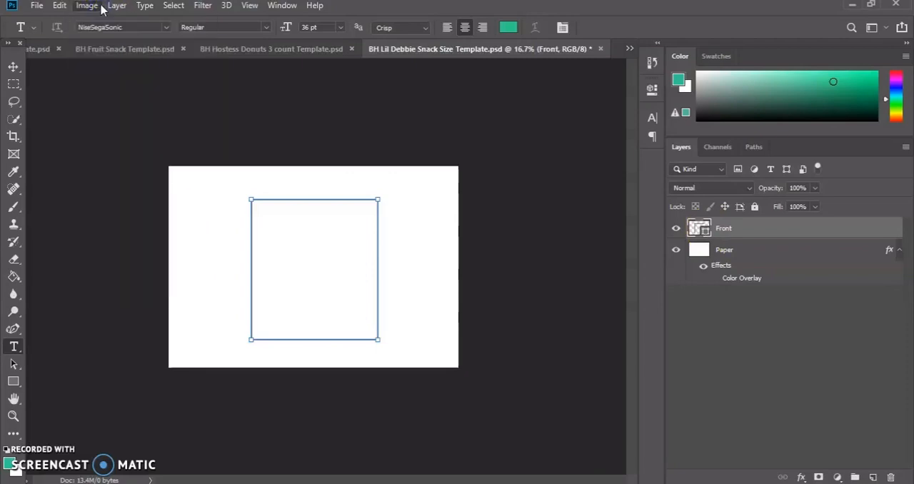
left_click(114, 6)
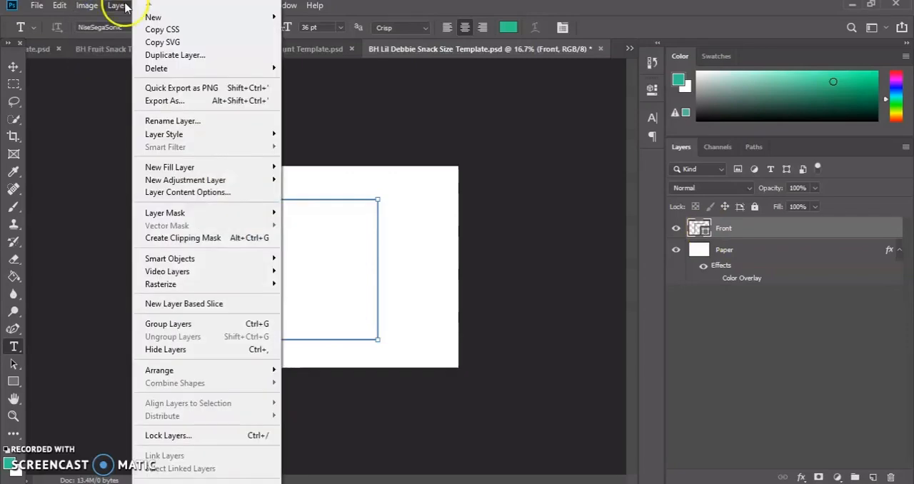
mouse_move(163, 75)
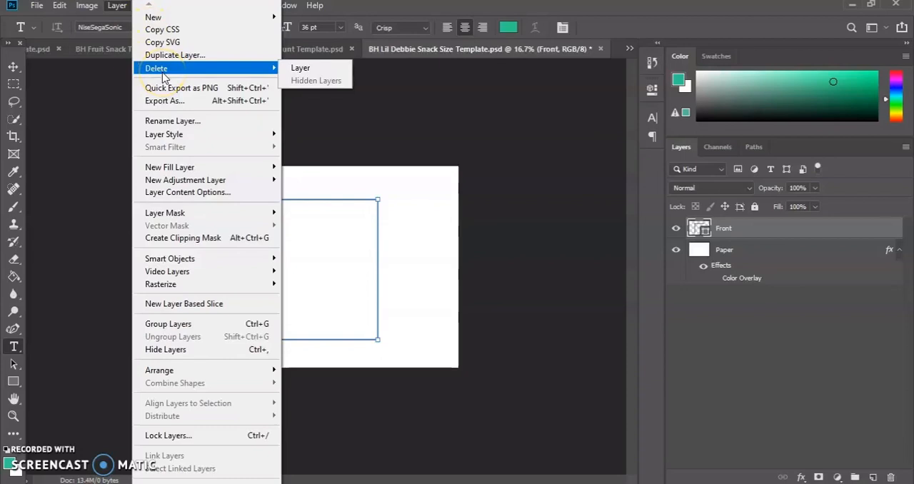
mouse_move(214, 259)
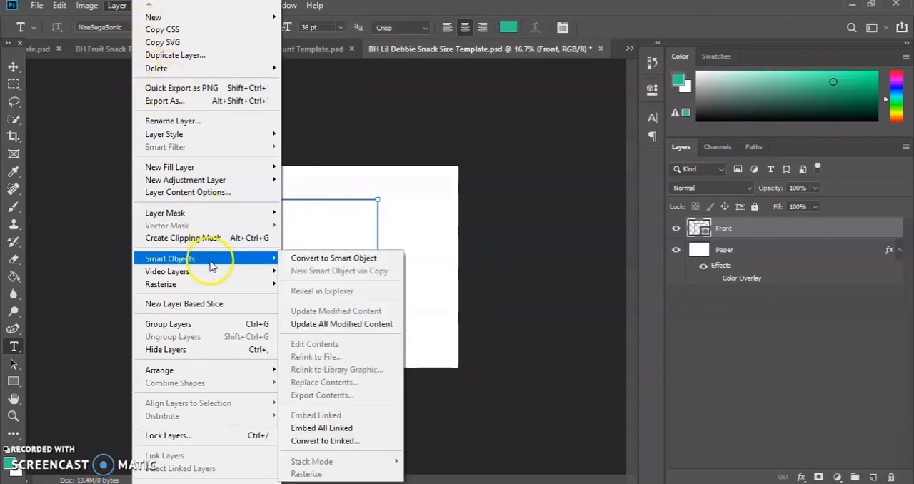
left_click(294, 260)
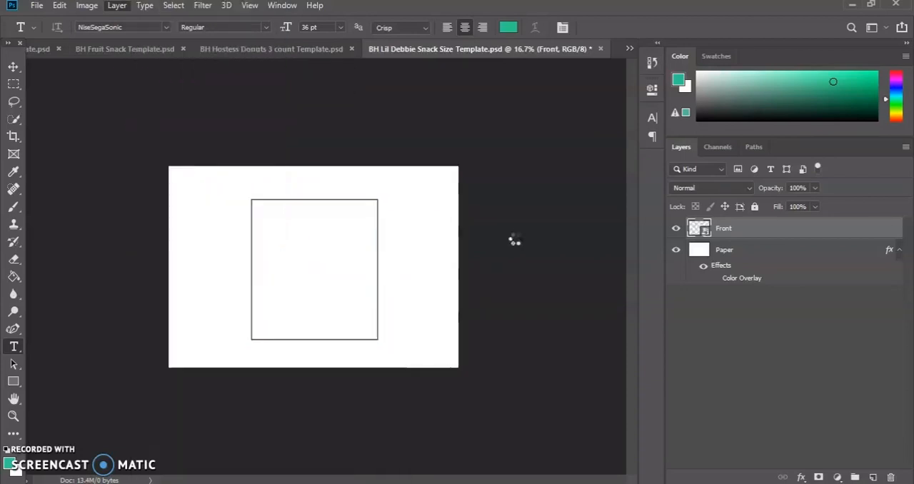
Open the Front smart object's contents in their own document, and return to them after a switch to the Lil Debbie template.
right_click(735, 236)
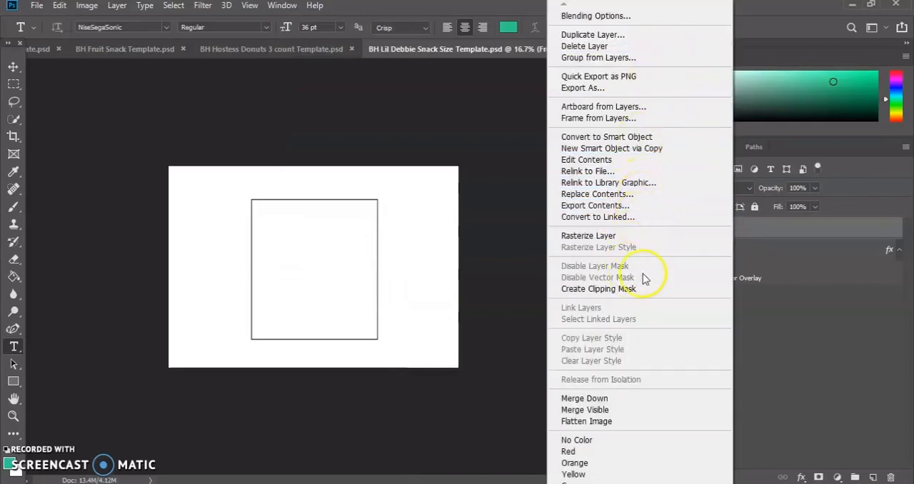
left_click(523, 173)
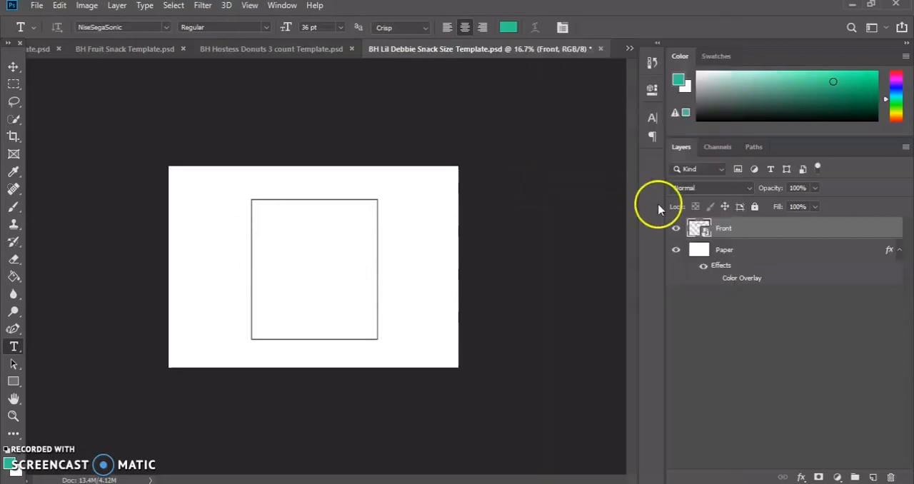
double_click(706, 233)
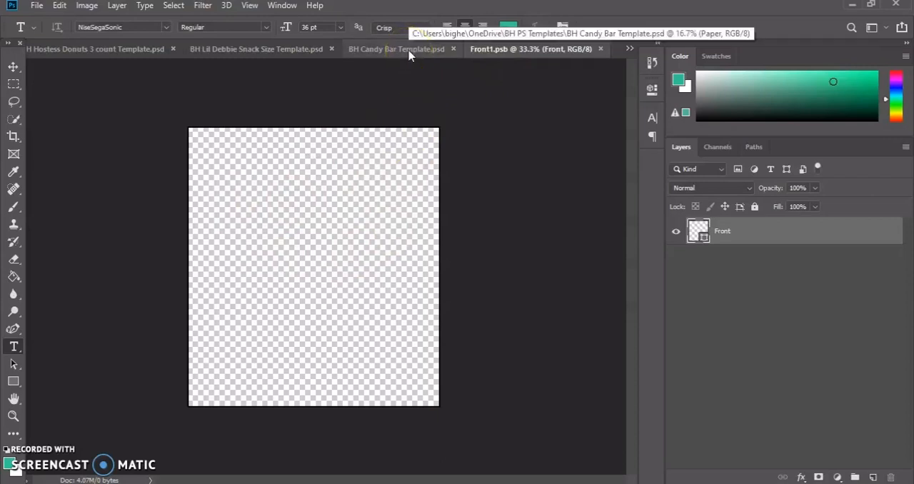
left_click(305, 57)
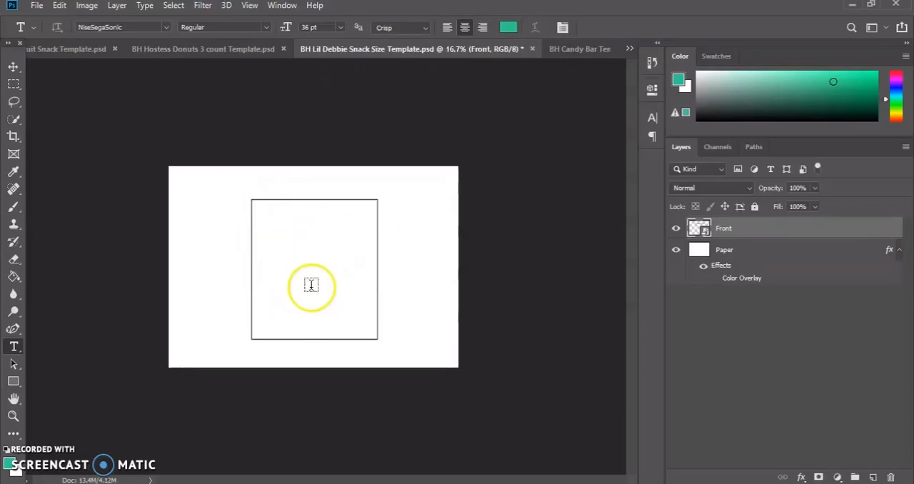
left_click(629, 49)
left_click(675, 125)
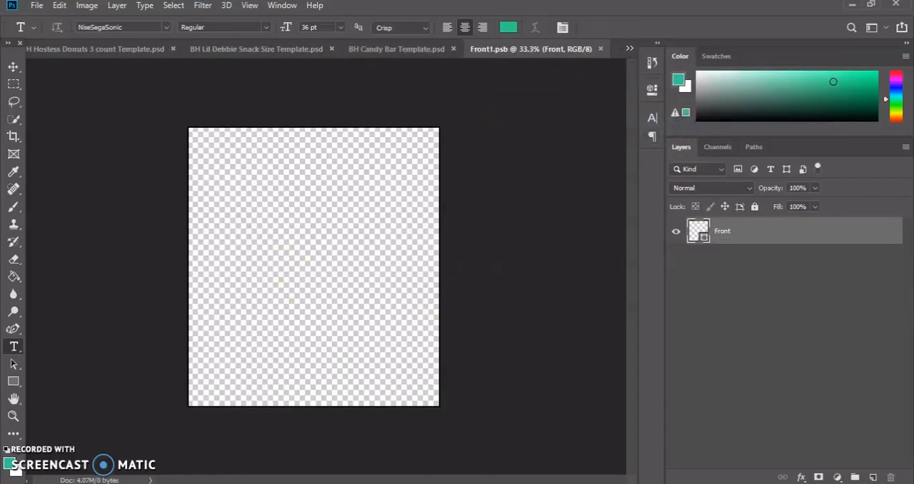
Place the Teenage-Mutant-Ninja-Turtles-Free-PNG-Image from the png folder in Front1.psb at about 70% scale, centred along the canvas's lower edge.
key("alt+Tab")
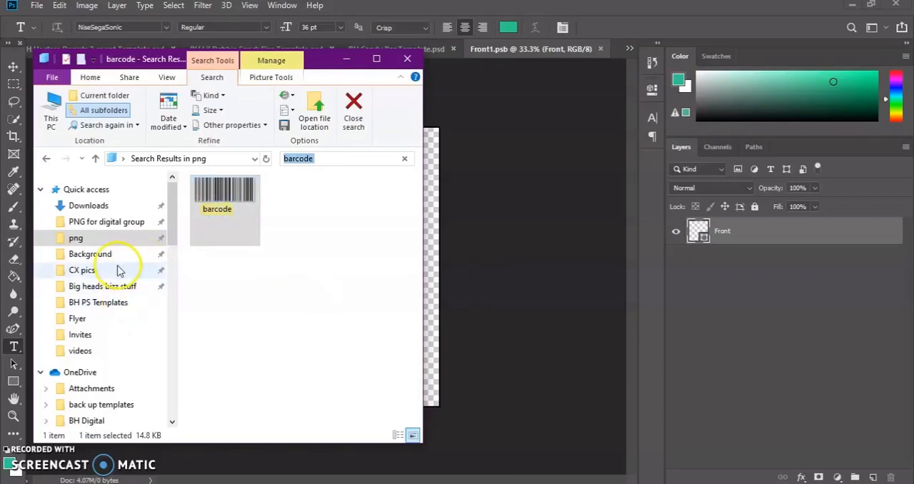
left_click(120, 239)
scroll(285, 276, "down", 3)
scroll(284, 277, "down", 10)
scroll(290, 301, "down", 10)
scroll(290, 301, "up", 4)
left_click_drag(227, 385, 421, 300)
left_click_drag(426, 180, 359, 232)
left_click_drag(314, 293, 350, 348)
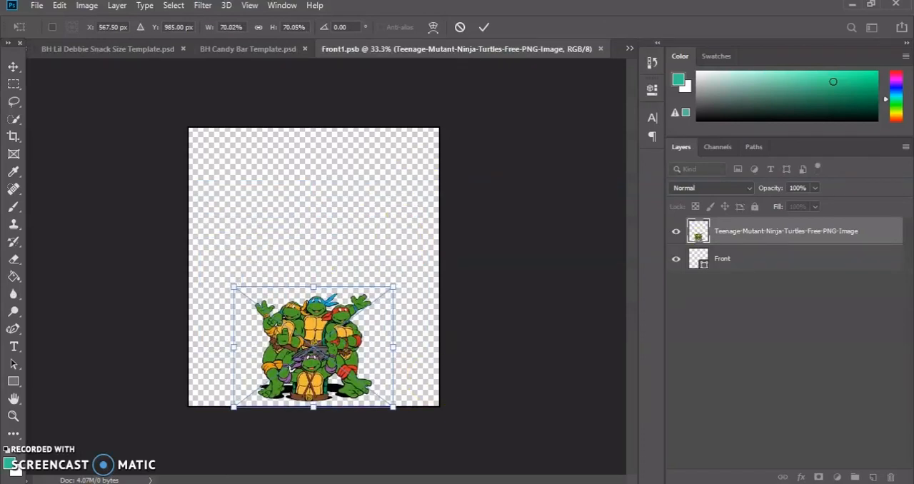
Pick out the cut-out photo of the child in the blue cap in the CX pics folder, and commit the turtles image's placement.
key("alt+Tab")
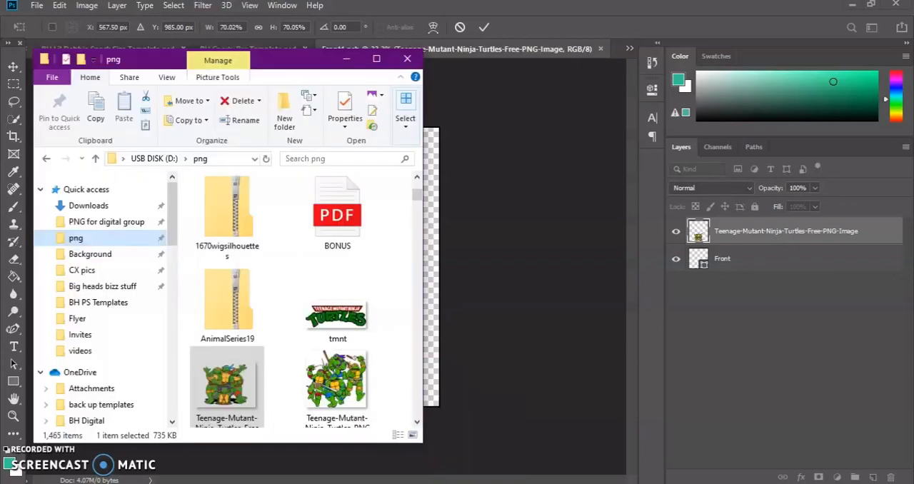
left_click(100, 270)
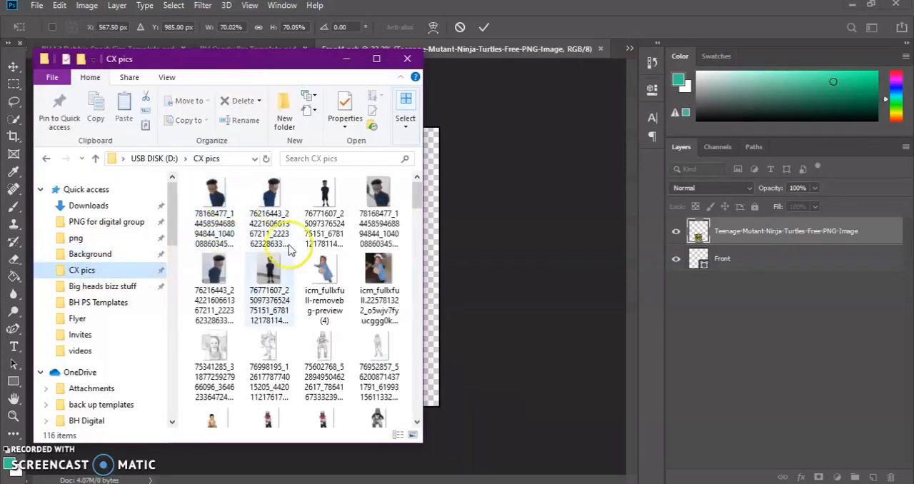
scroll(278, 339, "down", 5)
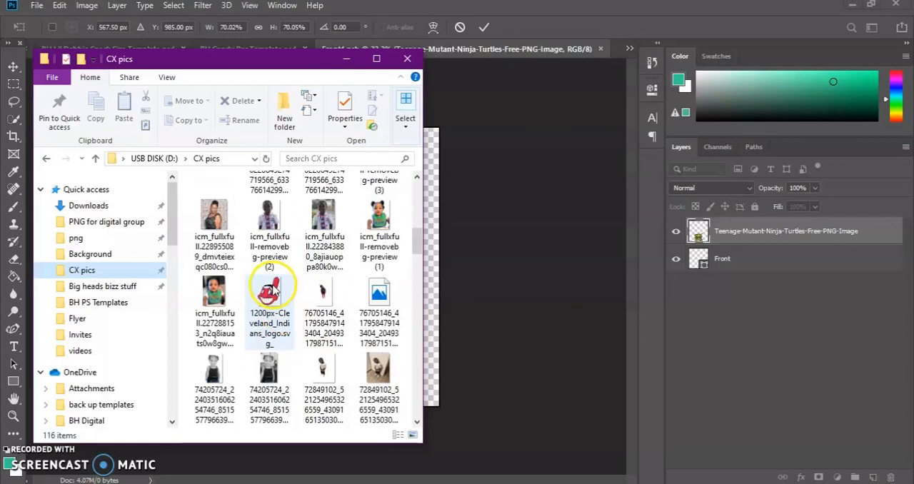
scroll(325, 243, "up", 2)
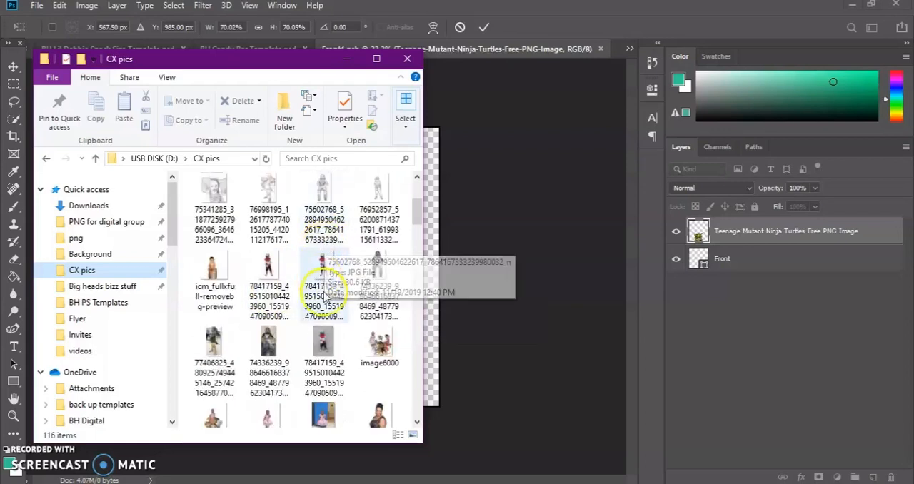
left_click(264, 270)
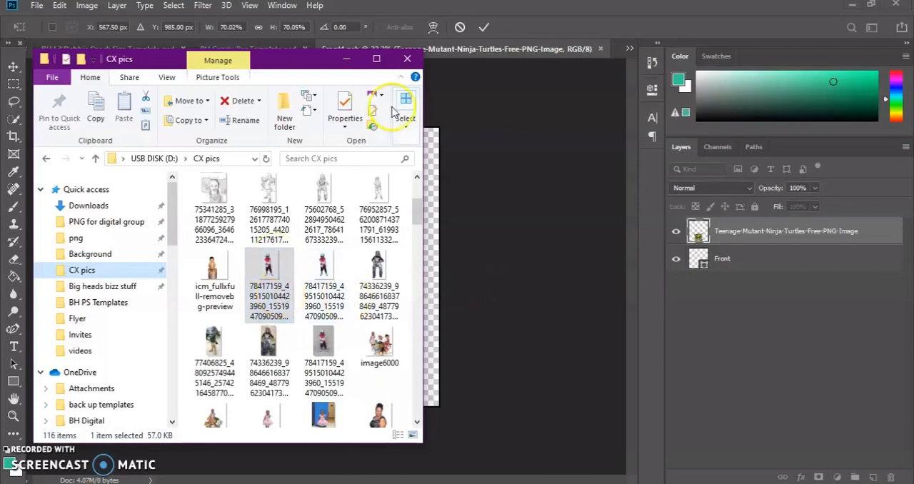
left_click(498, 141)
left_click(485, 27)
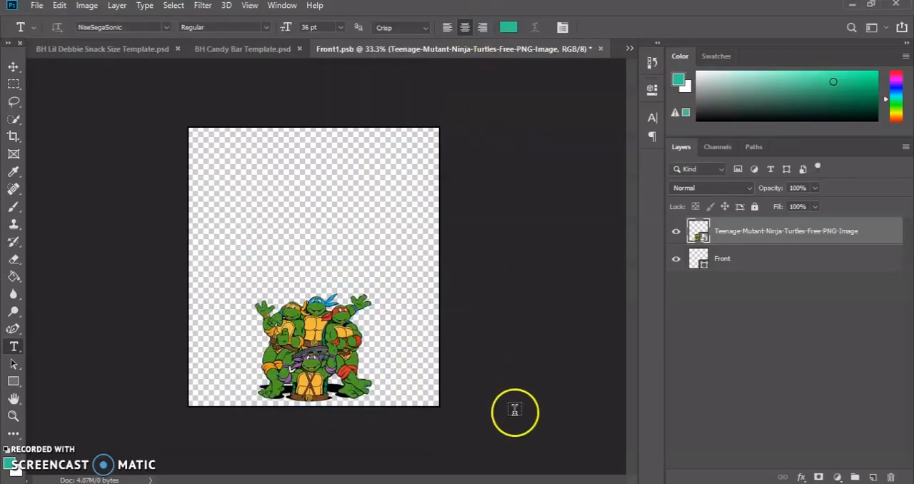
Place the cut-out photo of the child in Front1.psb at about 57% scale, standing just right of the turtles.
key("alt+Tab")
left_click_drag(263, 260, 484, 259)
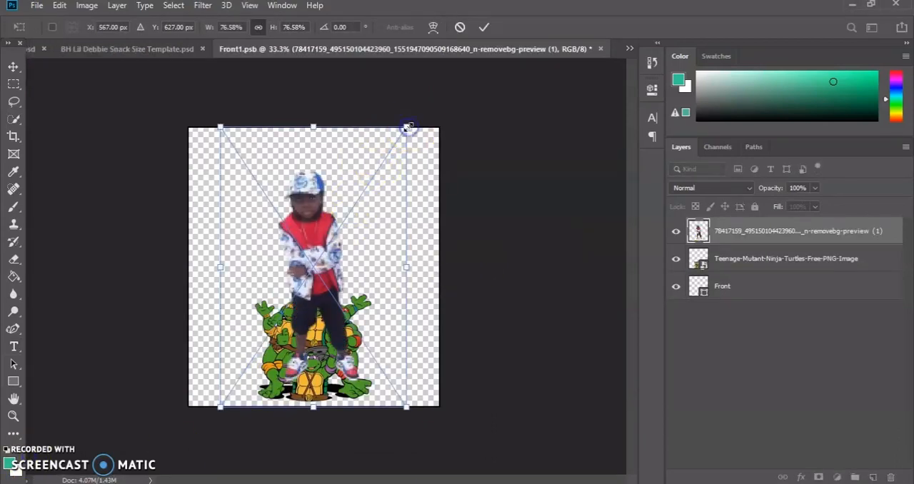
left_click_drag(408, 127, 357, 199)
left_click_drag(284, 277, 362, 287)
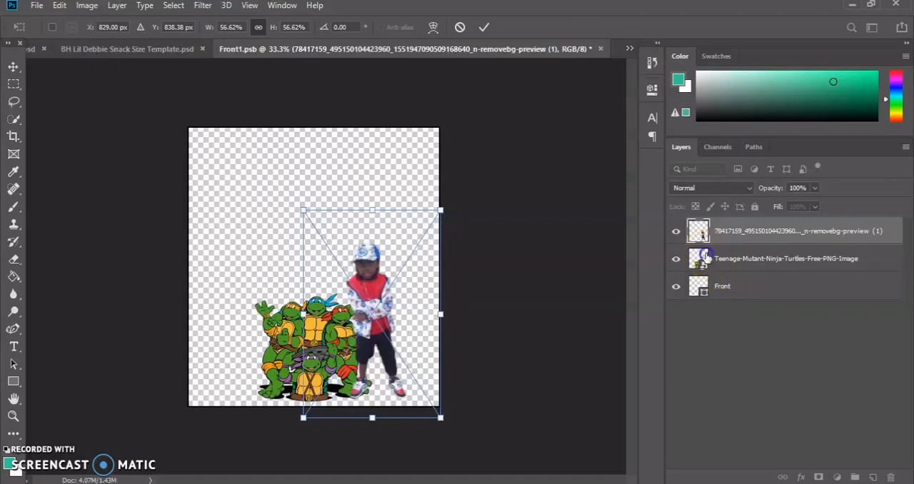
key("Return")
left_click(704, 261)
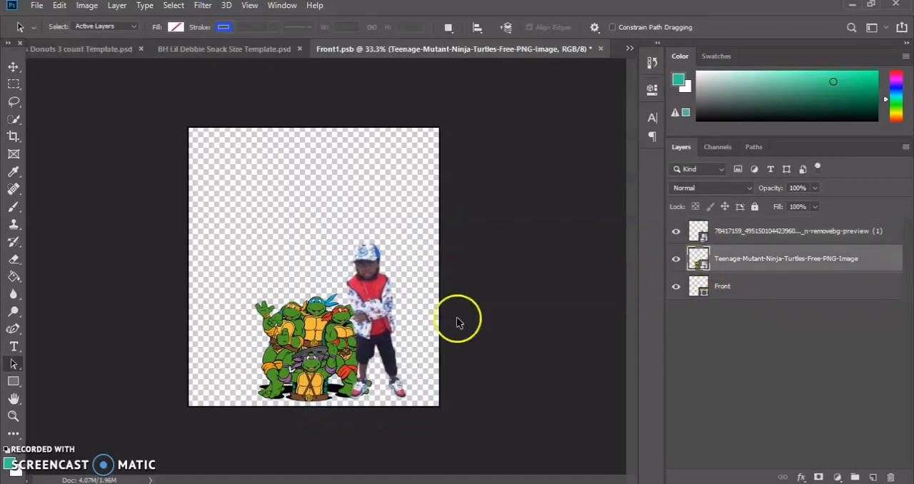
left_click(700, 261)
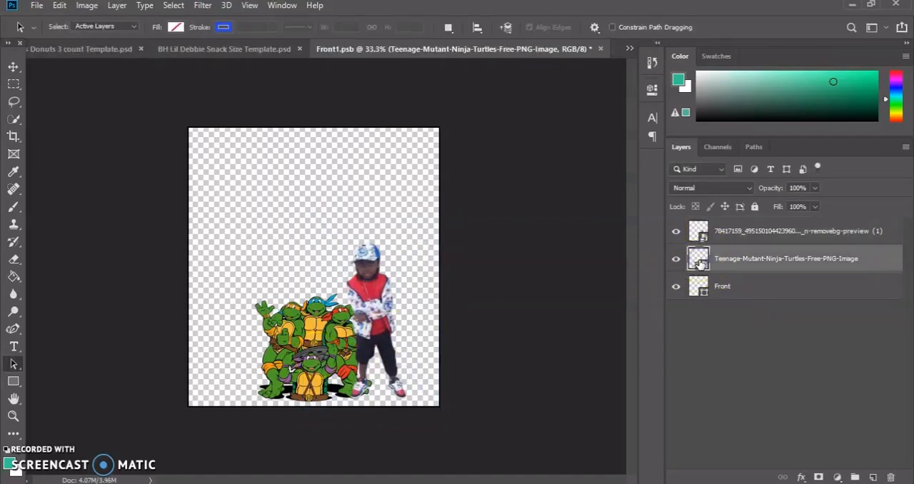
double_click(700, 263)
left_click(416, 257)
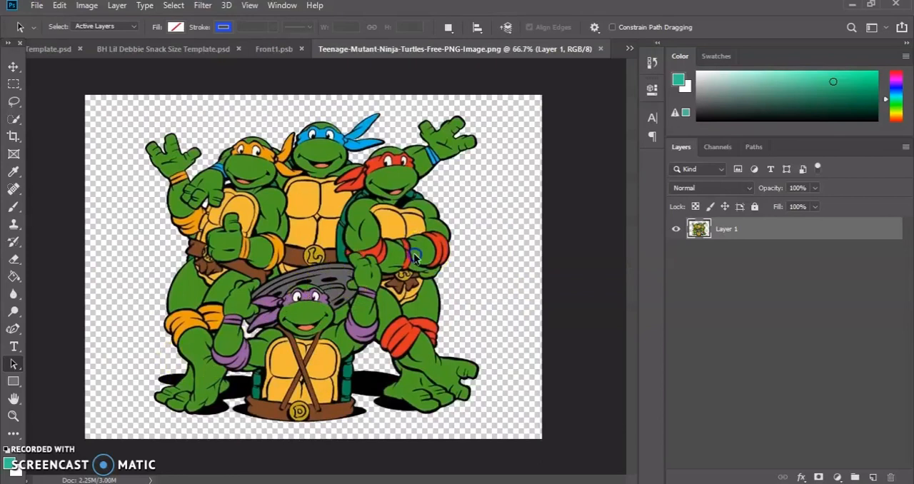
left_click(600, 49)
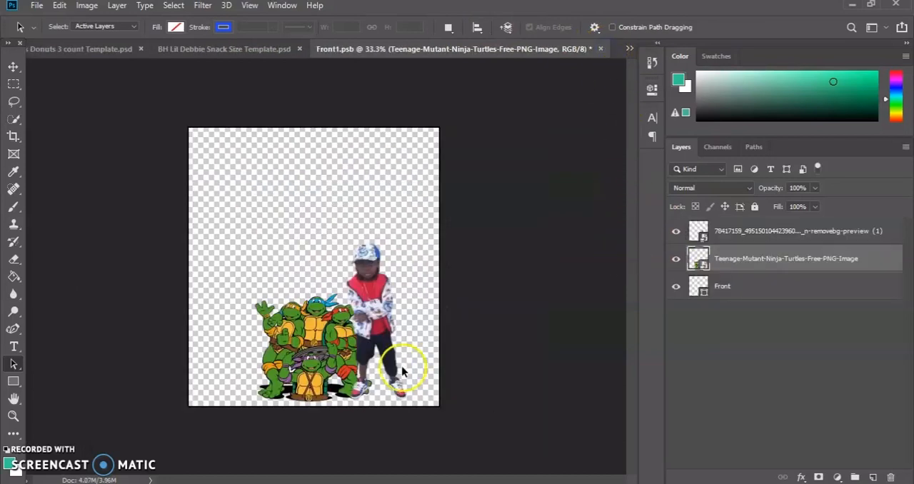
Move the child's photo layer below the Teenage-Mutant-Ninja-Turtles-Free-PNG-Image layer and make the turtles layer active.
left_click(384, 288)
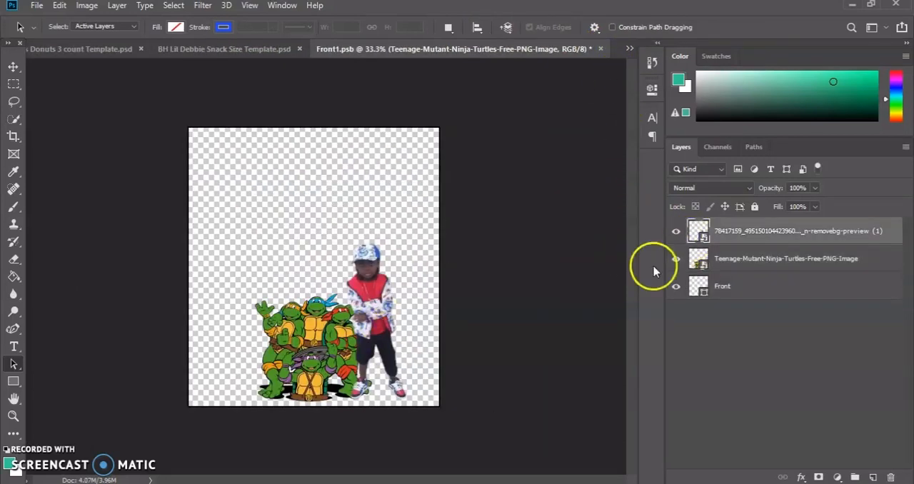
left_click_drag(699, 231, 704, 265)
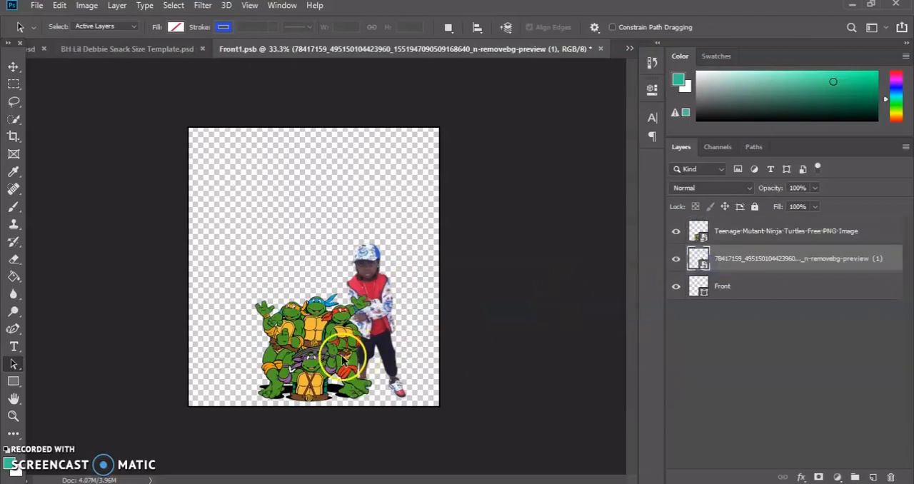
left_click(698, 231)
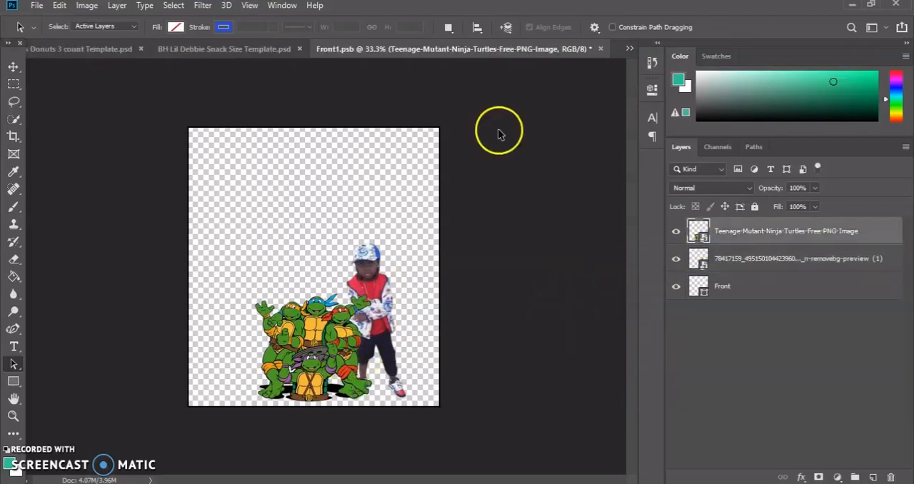
left_click(174, 5)
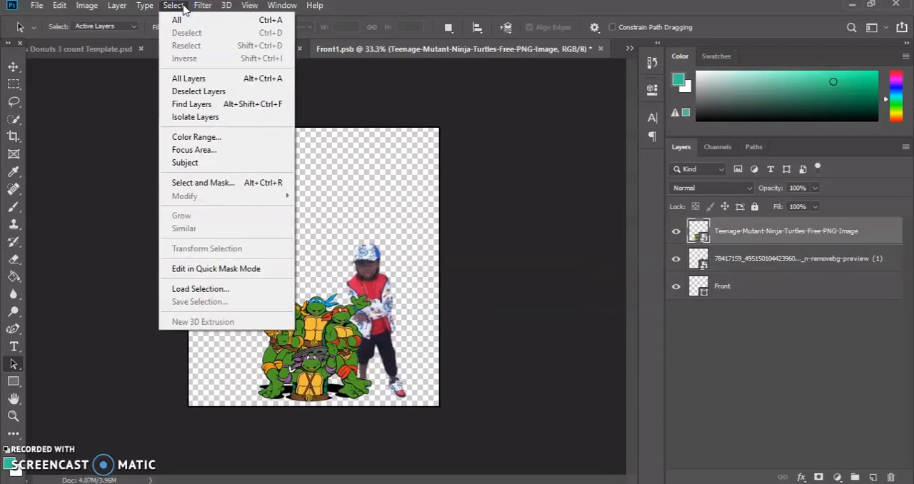
left_click(13, 105)
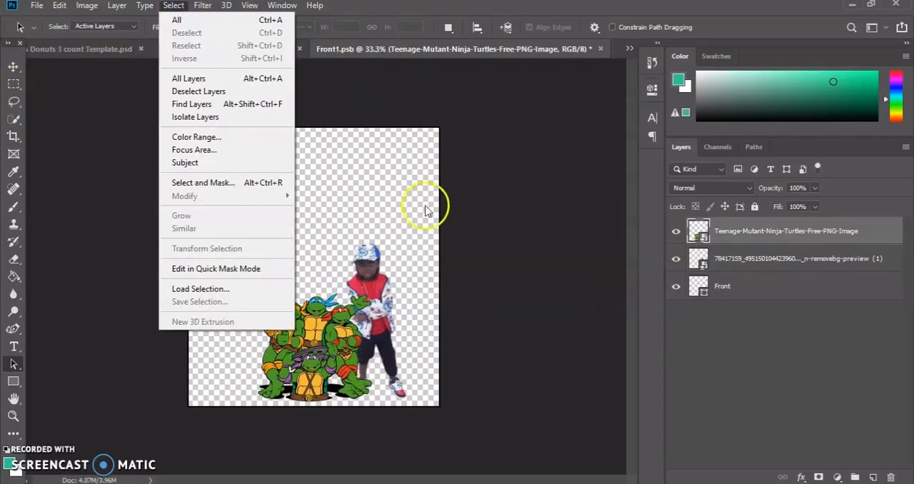
left_click(708, 225)
right_click(698, 238)
key("Escape")
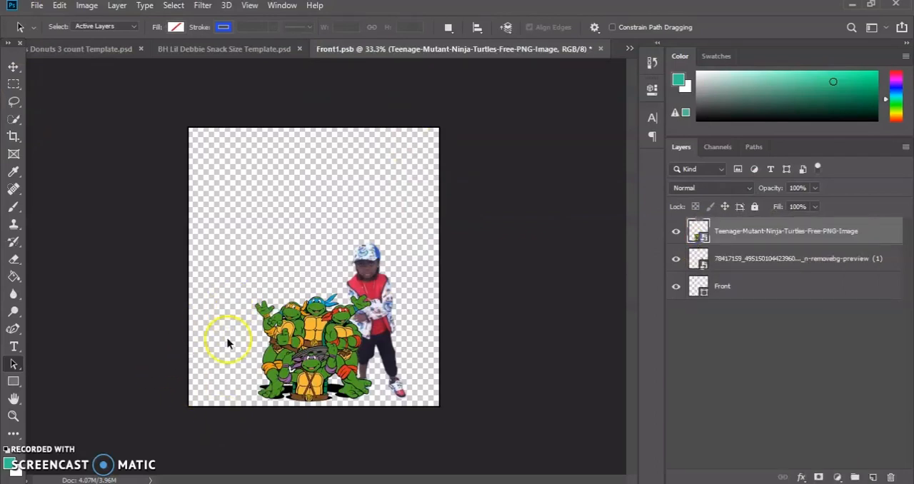
Add a centred "Happy Birthday" paragraph text across the canvas's upper part in teal NiseSegaSonic, with a box tall enough for two lines.
left_click(13, 346)
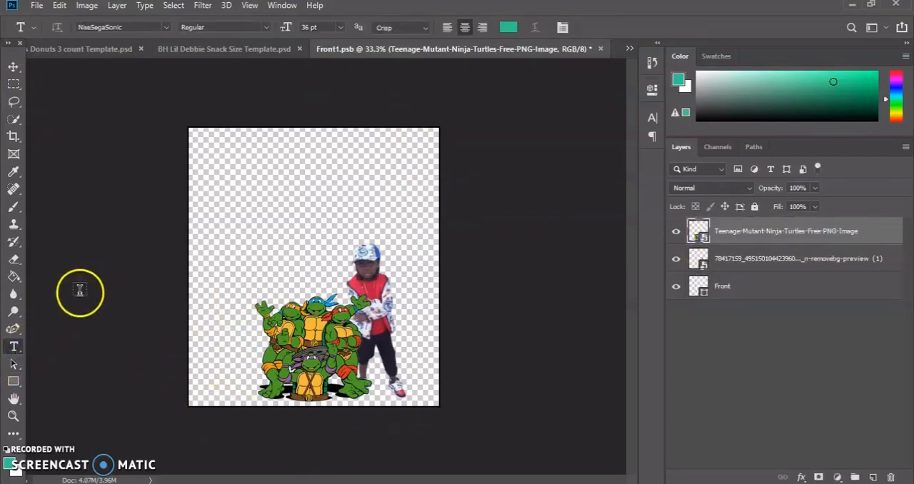
left_click(222, 145)
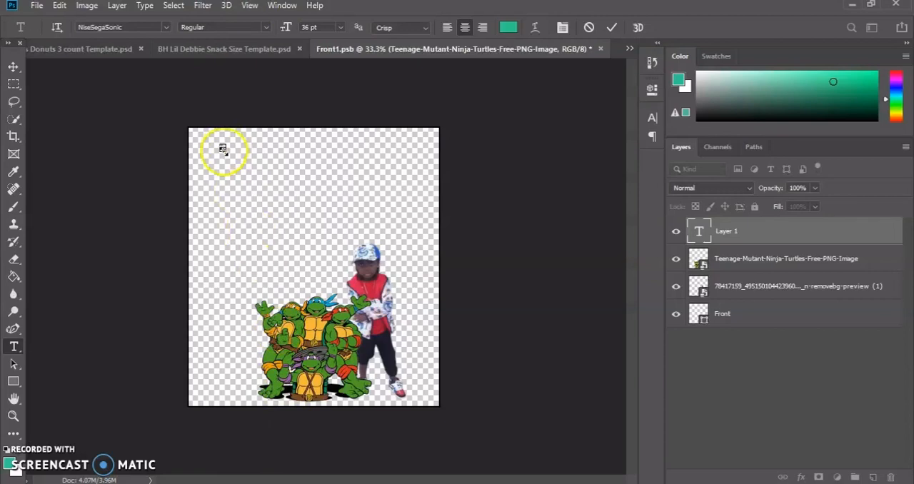
left_click_drag(223, 149, 408, 196)
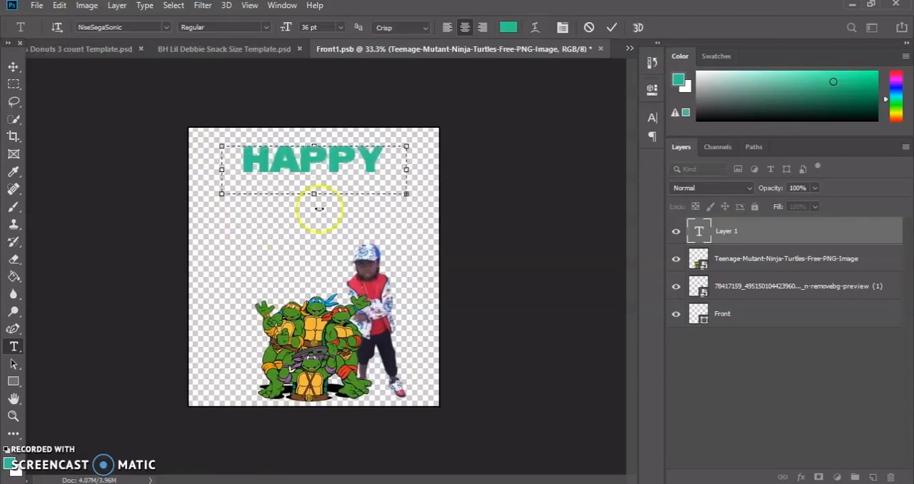
left_click_drag(319, 198, 313, 242)
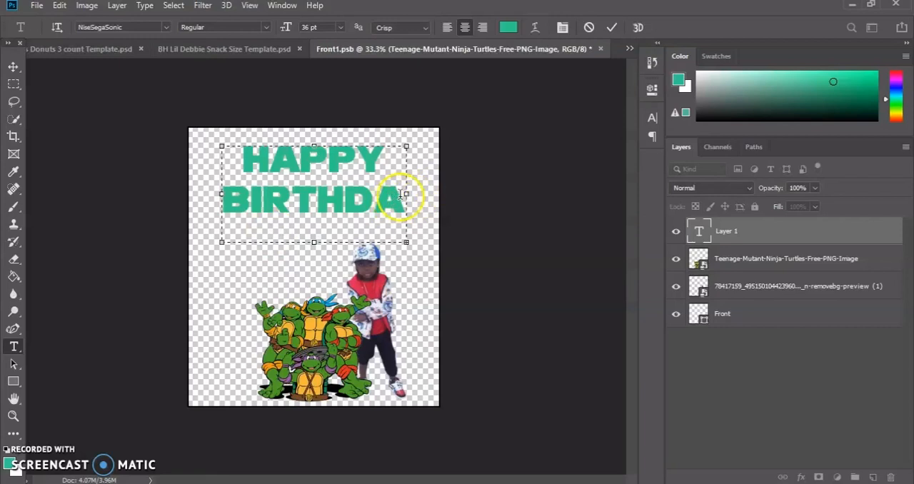
Try the Happy Birthday text at 30 pt and 24 pt, with the text box shrunk around the smaller lettering.
left_click(340, 27)
left_click(338, 158)
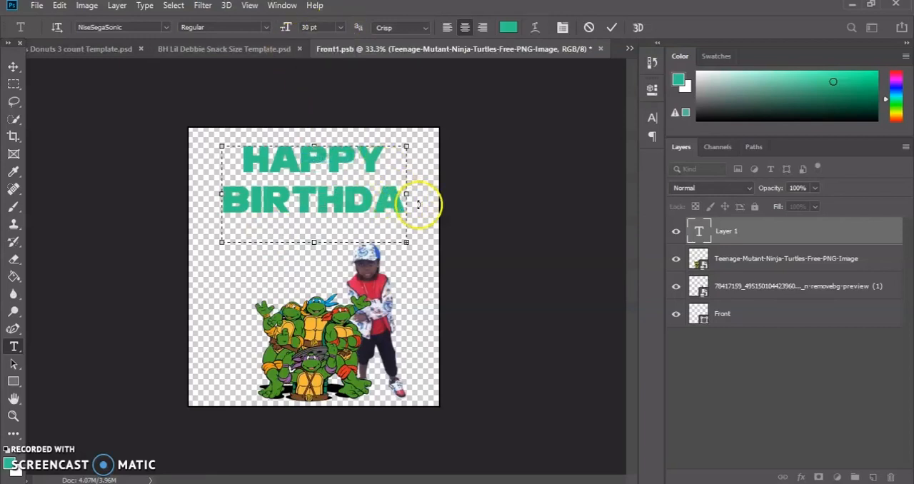
left_click_drag(406, 198, 231, 164)
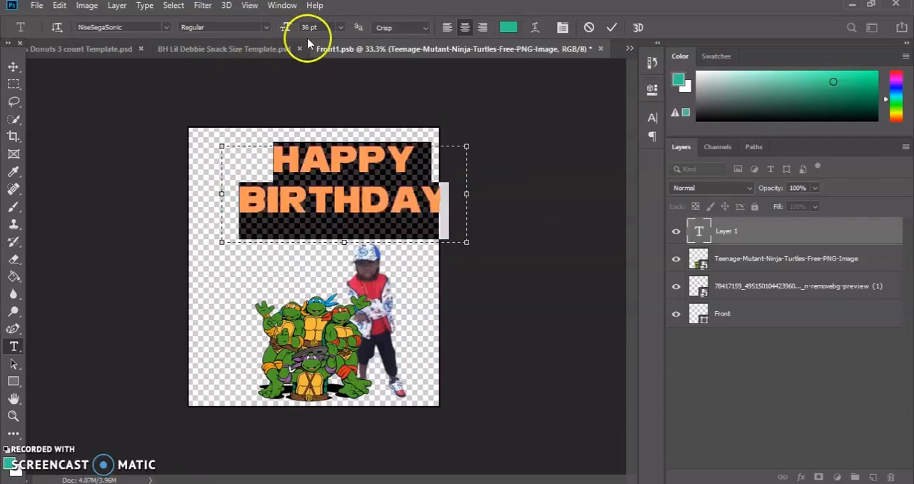
left_click(340, 27)
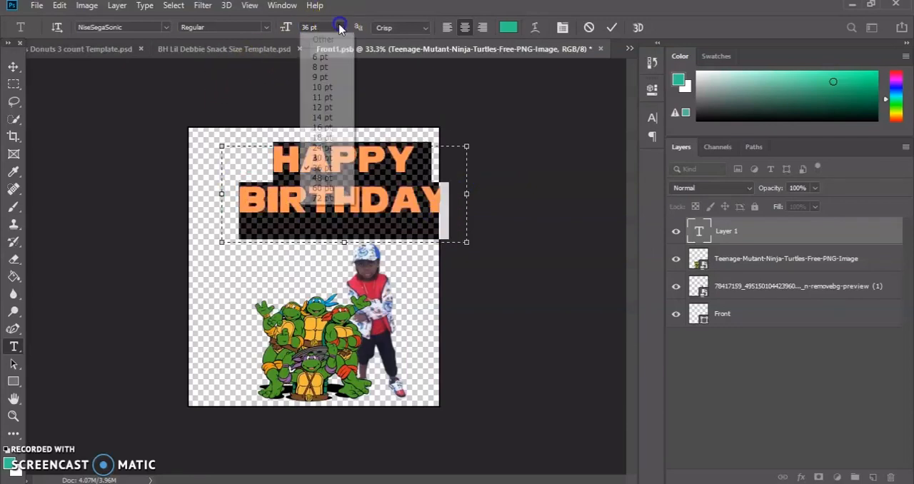
left_click(335, 147)
left_click_drag(466, 241, 387, 213)
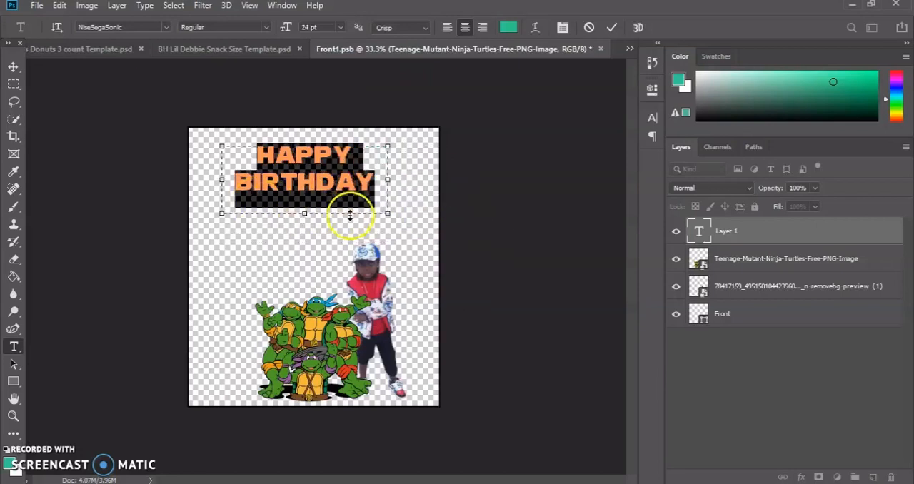
Widen the Happy Birthday text box to the full canvas width, set the lettering to 40 pt and commit the text.
left_click(340, 27)
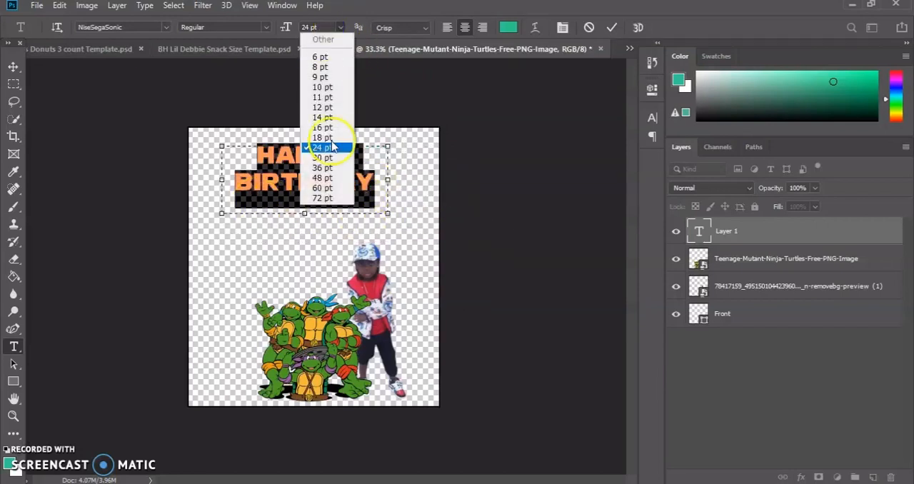
left_click(325, 178)
left_click_drag(388, 213, 440, 254)
left_click_drag(220, 252, 187, 265)
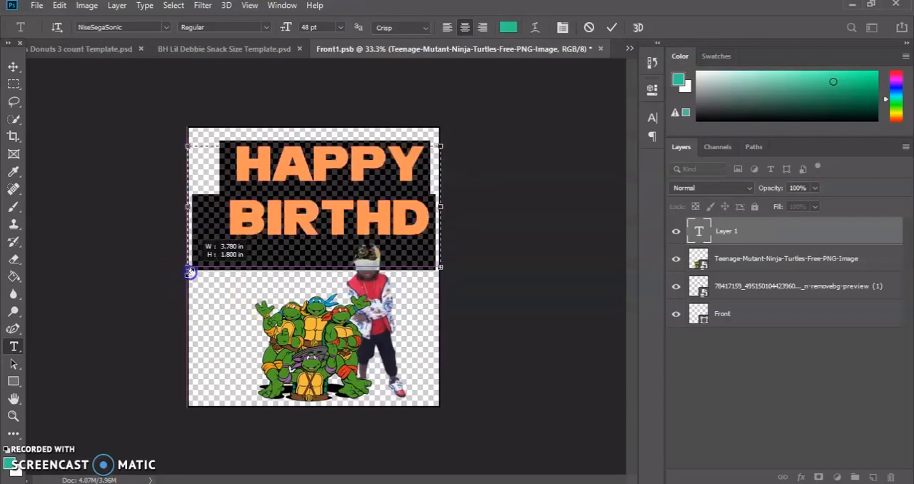
left_click(331, 27)
type("44")
left_click(398, 104)
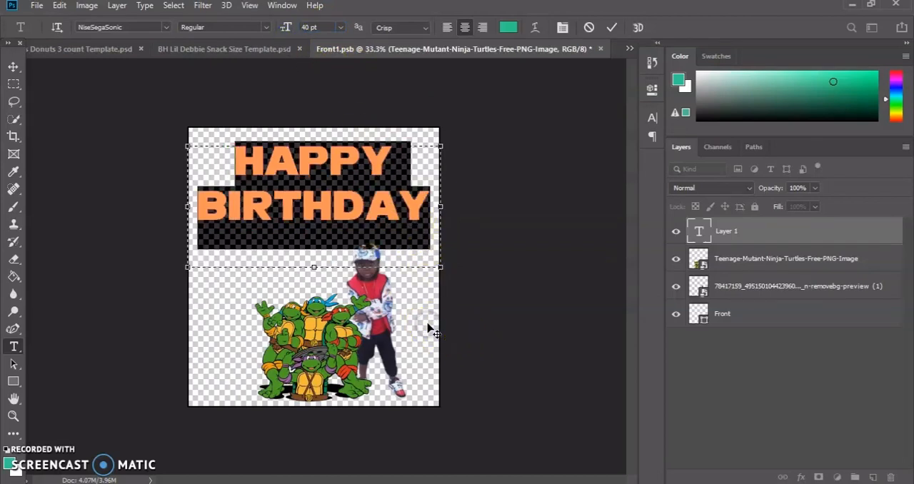
left_click(619, 31)
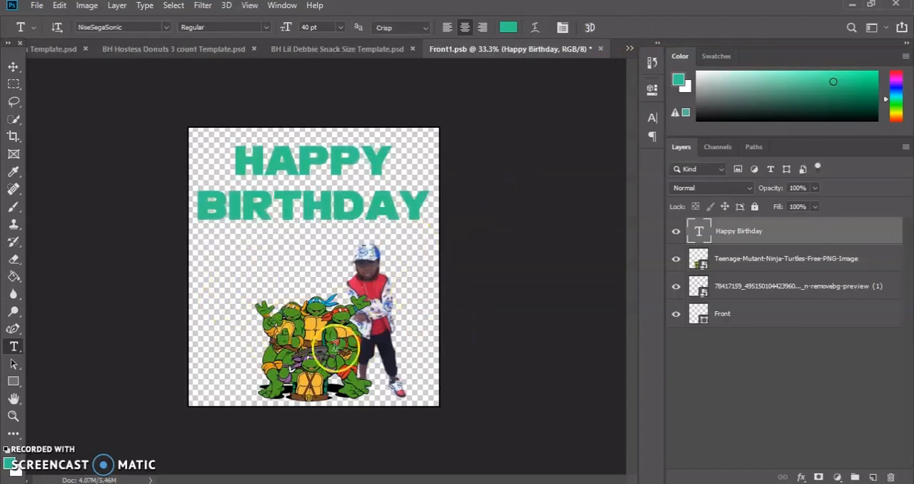
left_click(699, 263)
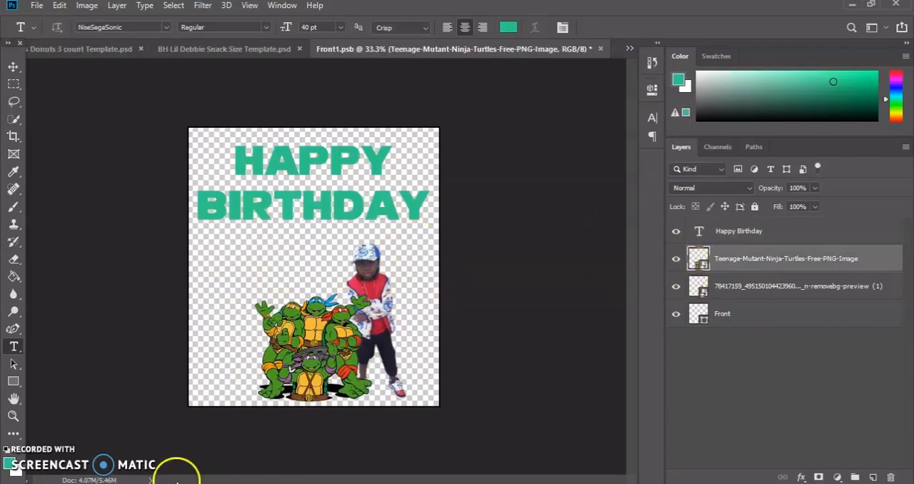
key("a")
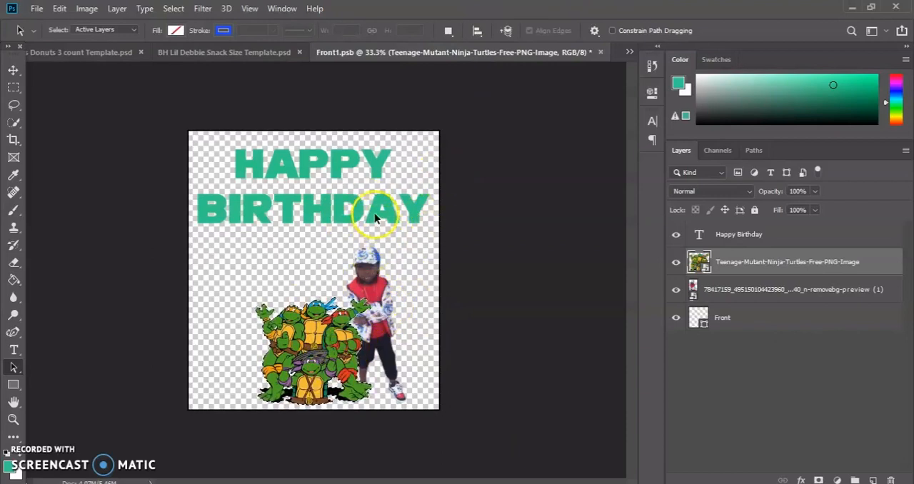
left_click(724, 243)
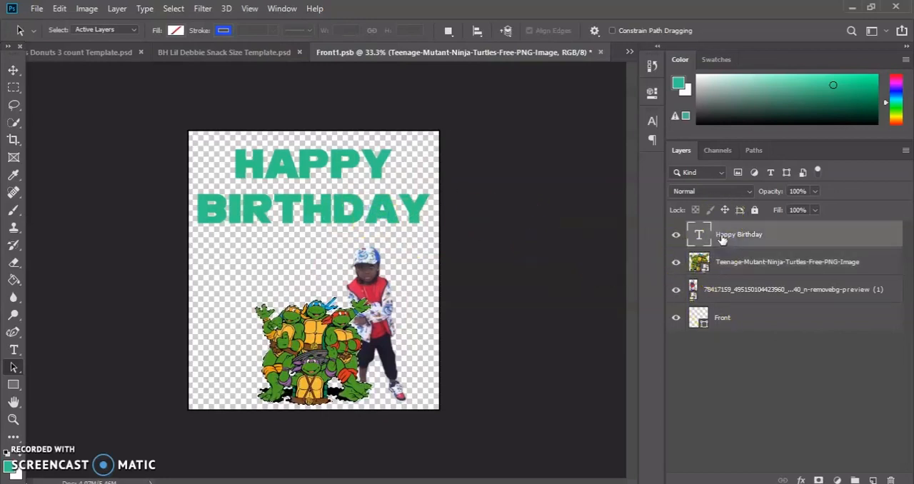
double_click(721, 240)
left_click(702, 35)
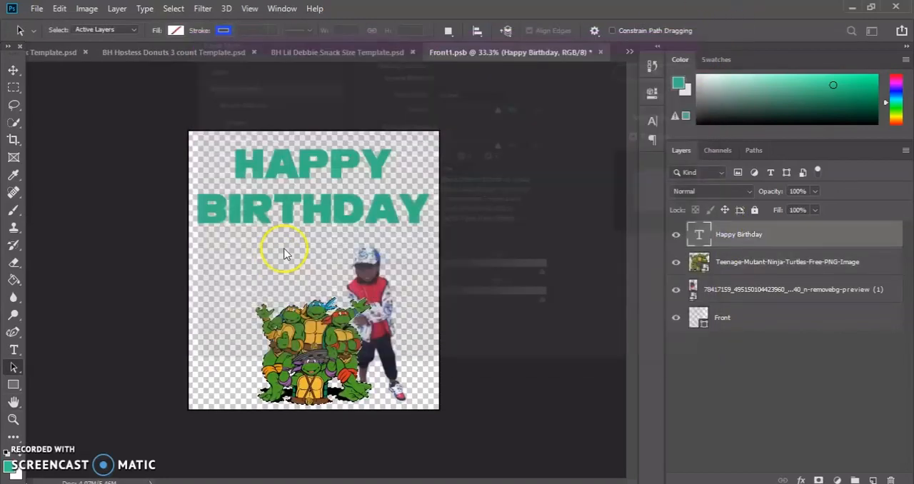
left_click(13, 402)
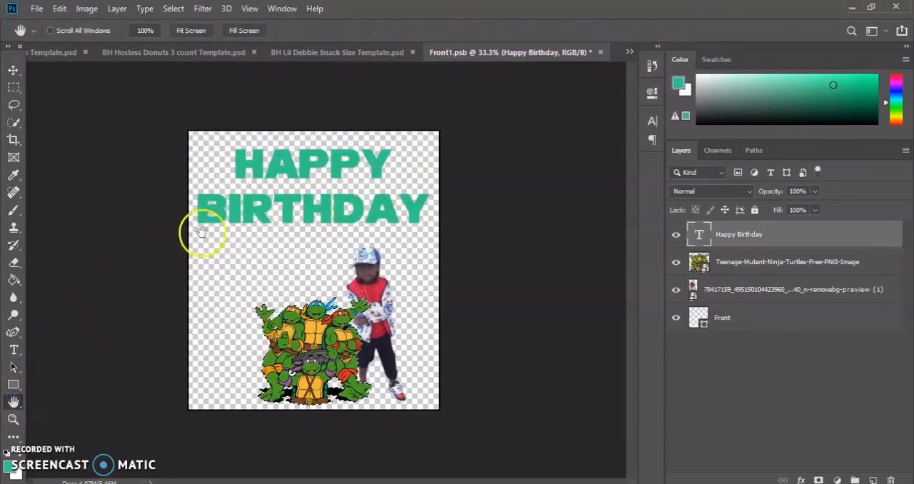
left_click(14, 349)
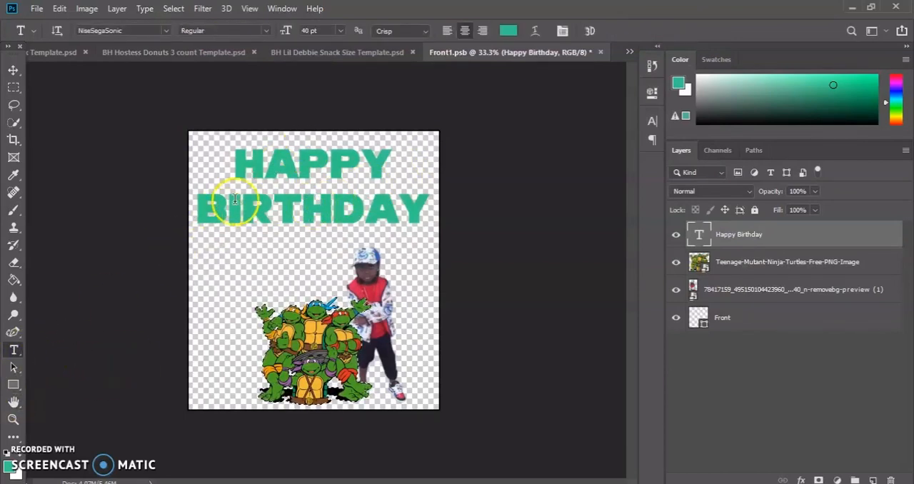
left_click(248, 210)
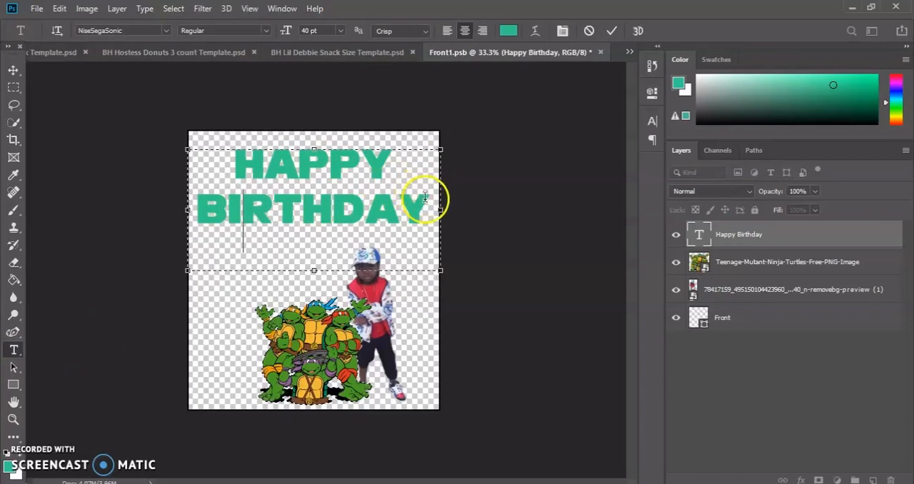
left_click_drag(430, 197, 212, 173)
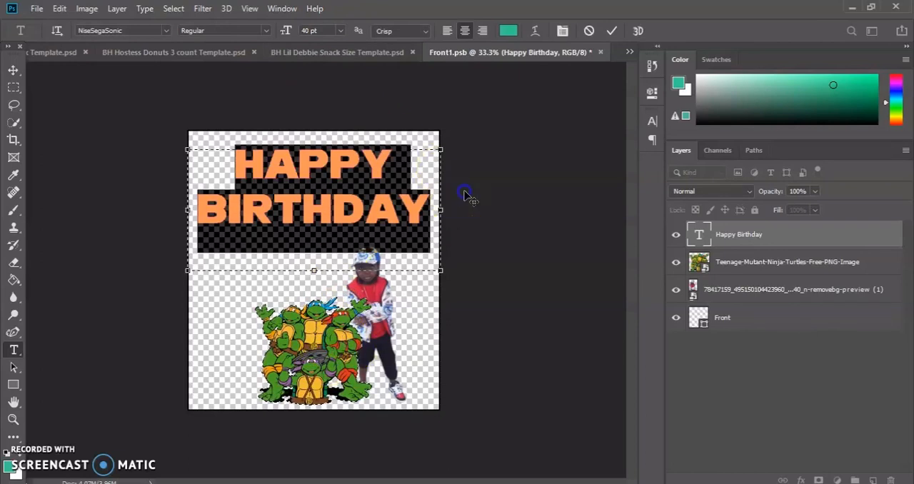
left_click(612, 31)
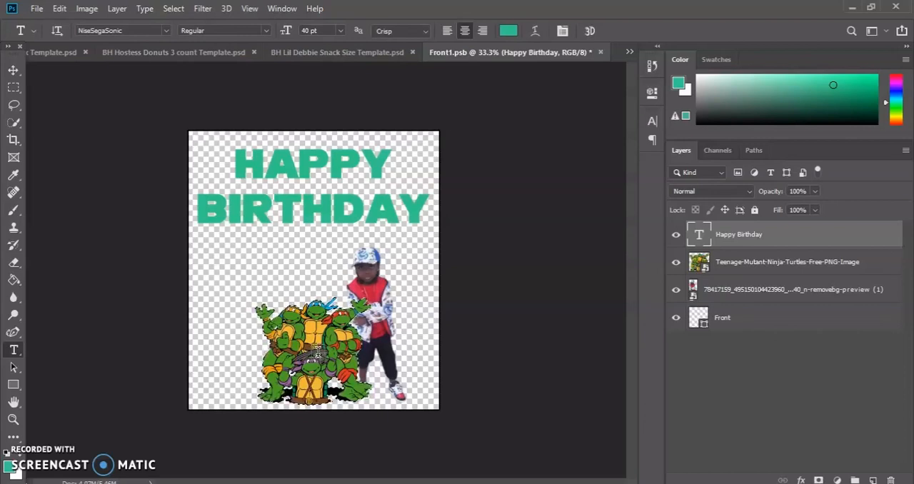
Delete the Teenage-Mutant-Ninja-Turtles-Free-PNG-Image layer and clear the leftover turtle-shaped selection.
left_click(754, 263)
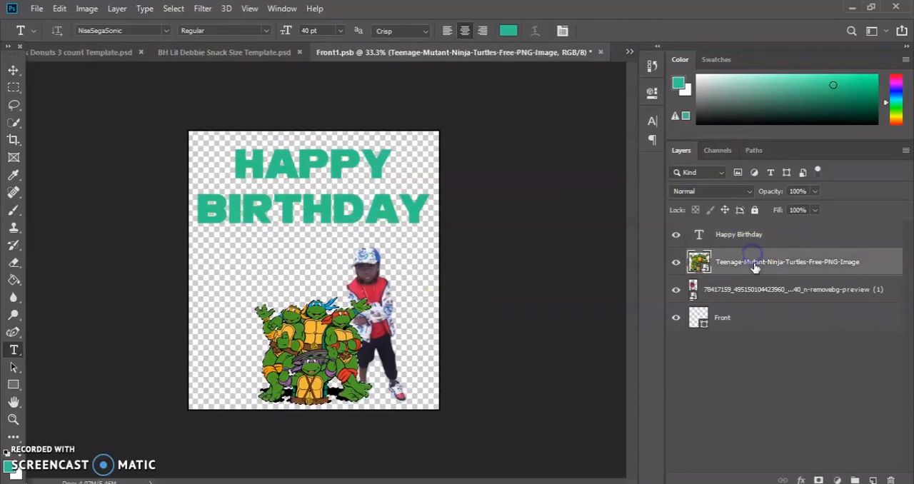
right_click(755, 268)
left_click(664, 49)
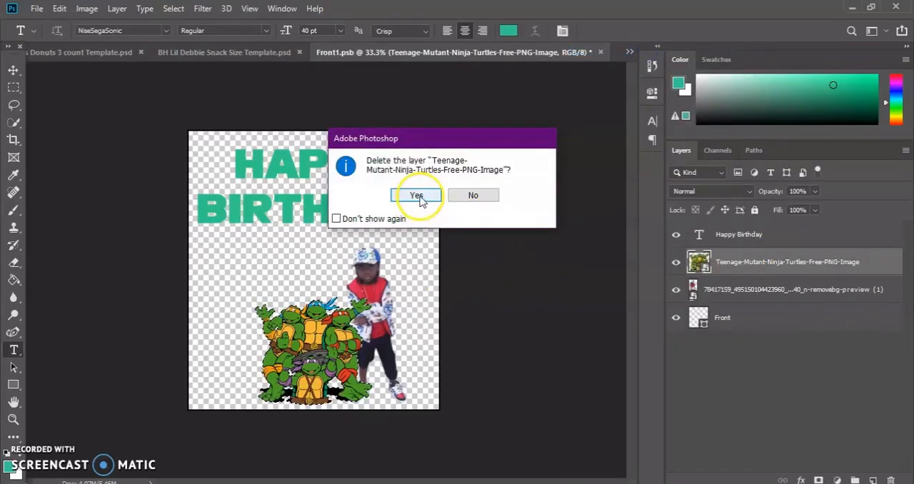
left_click(418, 198)
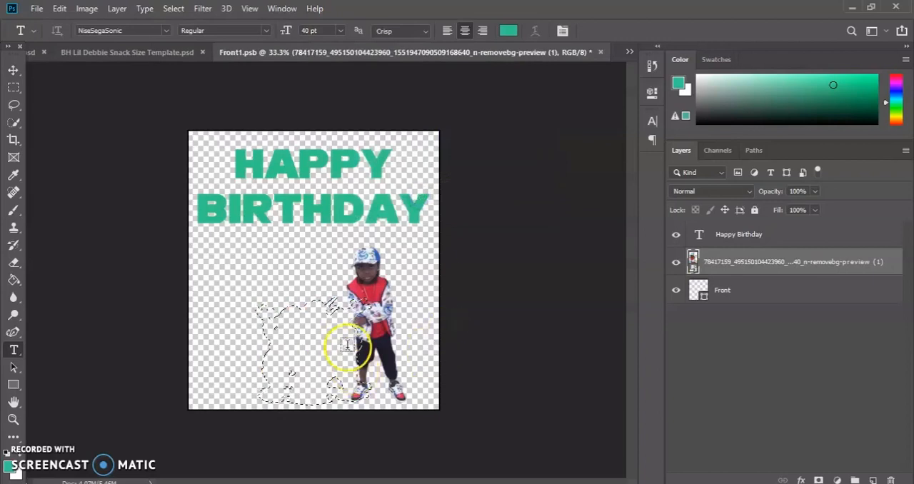
left_click(183, 12)
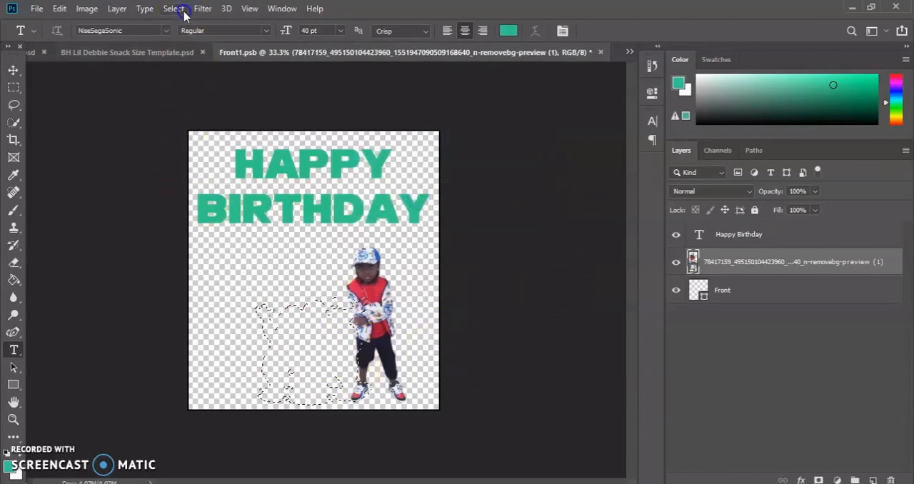
left_click(202, 35)
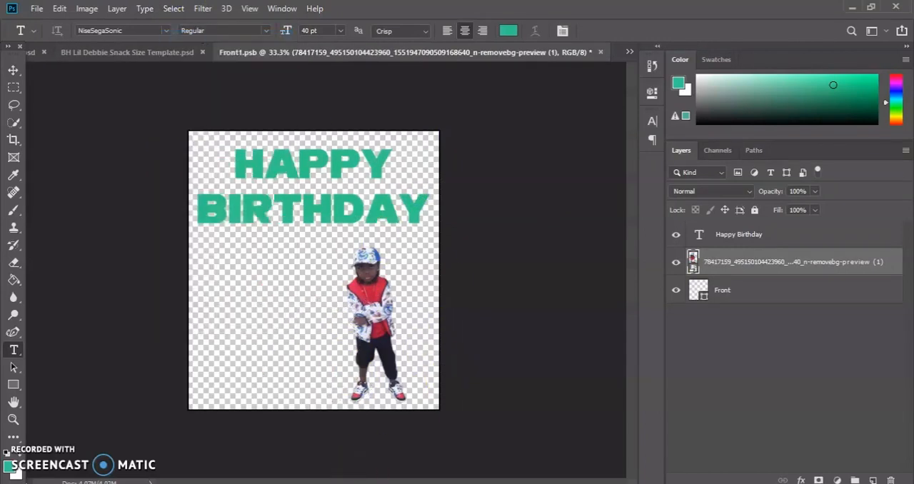
Place Teenage-Mutant-Ninja-Turtles-Free-PNG-Image from File Explorer's png folder below the Happy Birthday text, scaled to 103.19%.
key("alt+Tab")
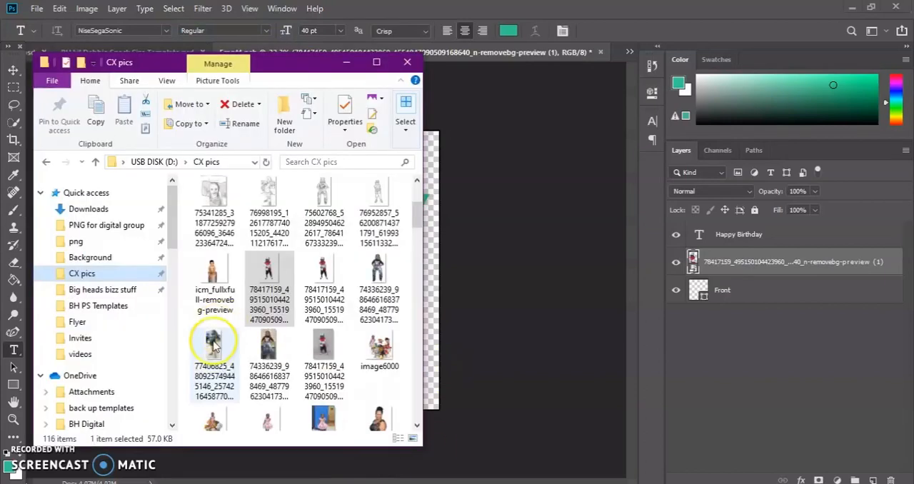
scroll(217, 343, "up", 3)
left_click(136, 242)
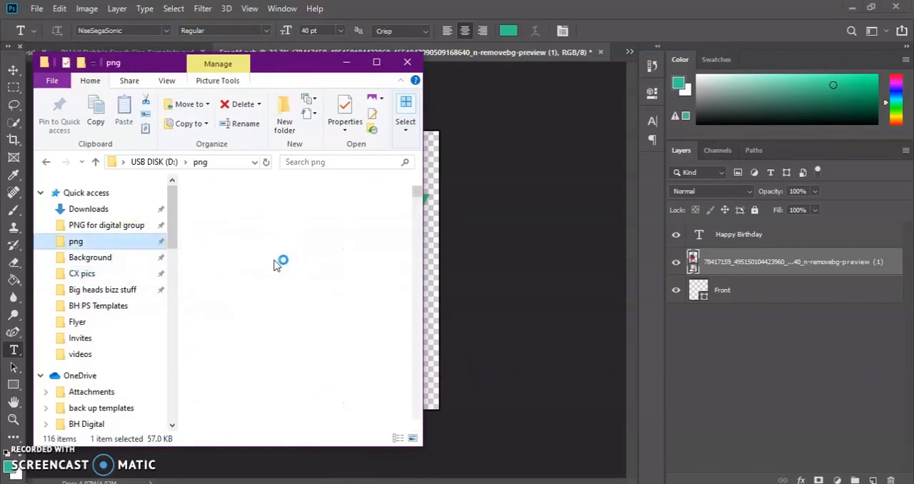
scroll(284, 293, "down", 12)
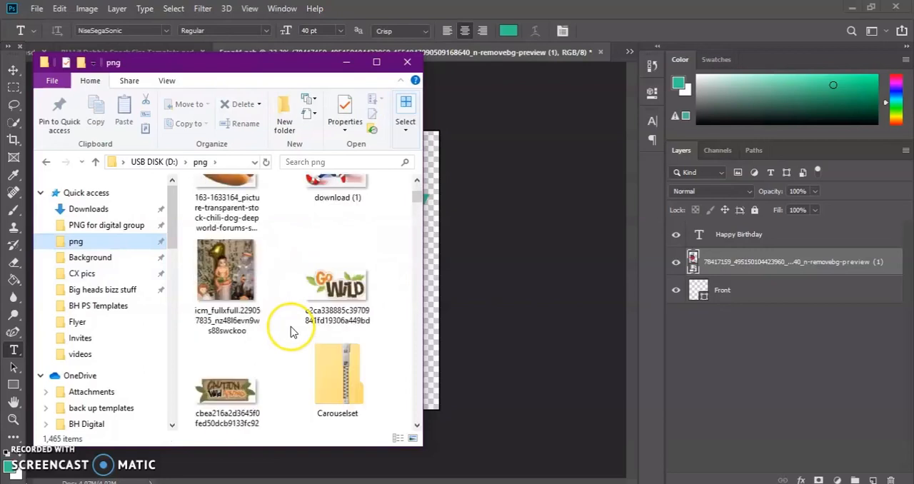
scroll(292, 332, "up", 10)
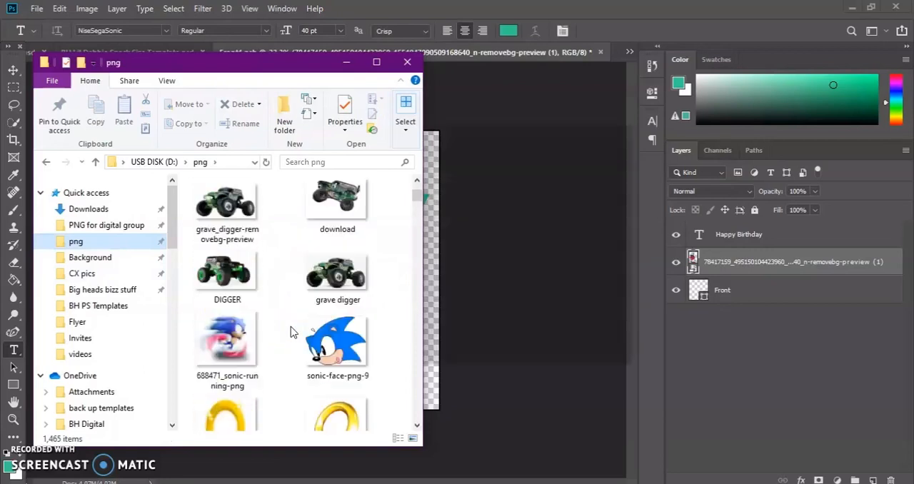
scroll(292, 333, "down", 4)
left_click(620, 141)
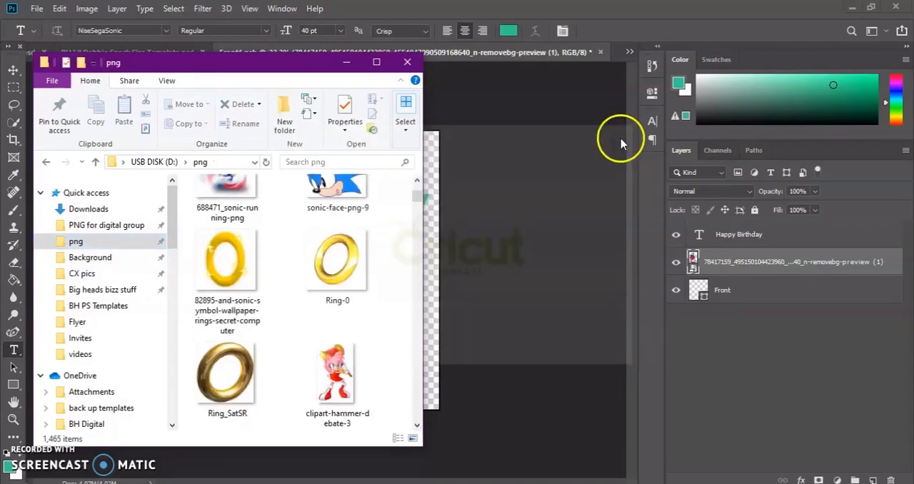
scroll(243, 385, "down", 5)
left_click_drag(243, 384, 500, 331)
left_click_drag(342, 285, 329, 349)
left_click(218, 271)
left_click_drag(416, 248, 422, 241)
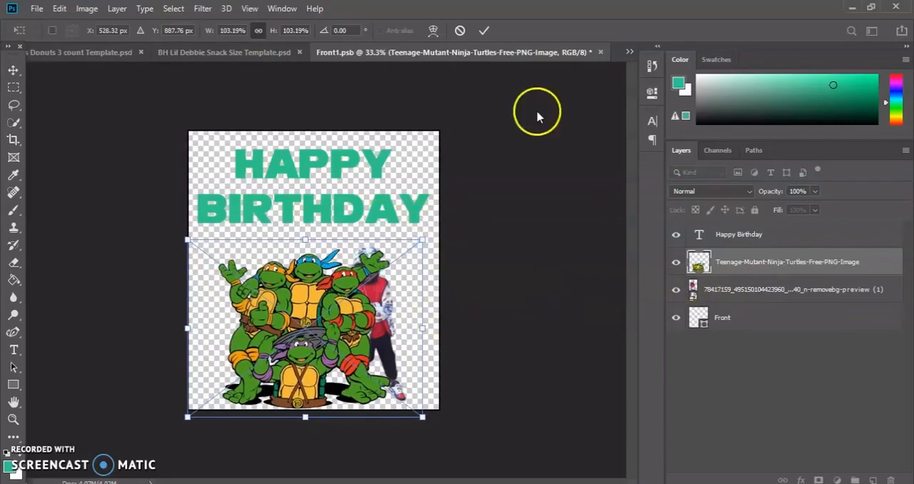
left_click(484, 32)
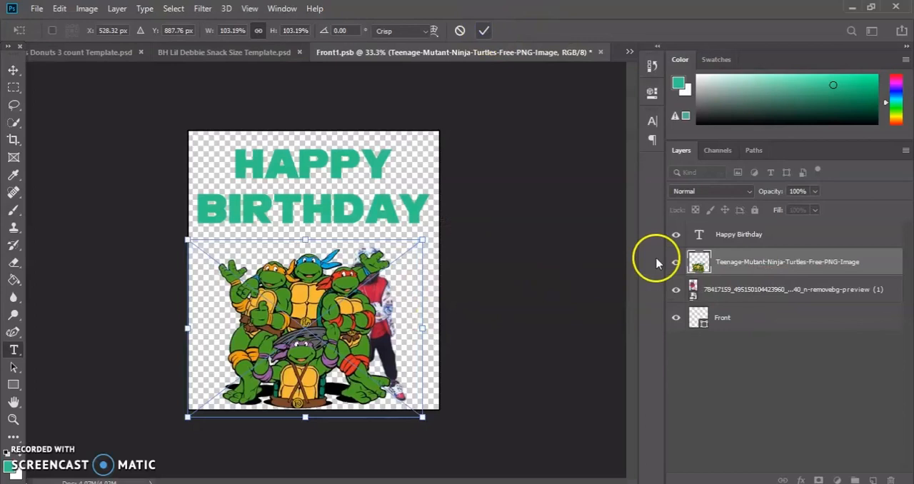
Delete the child's photo layer and hide the Front shape layer.
left_click(698, 289)
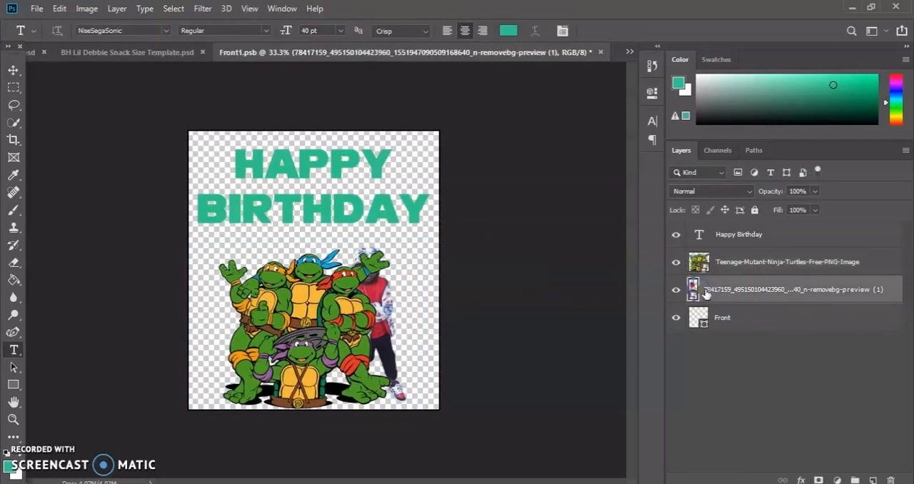
key("Delete")
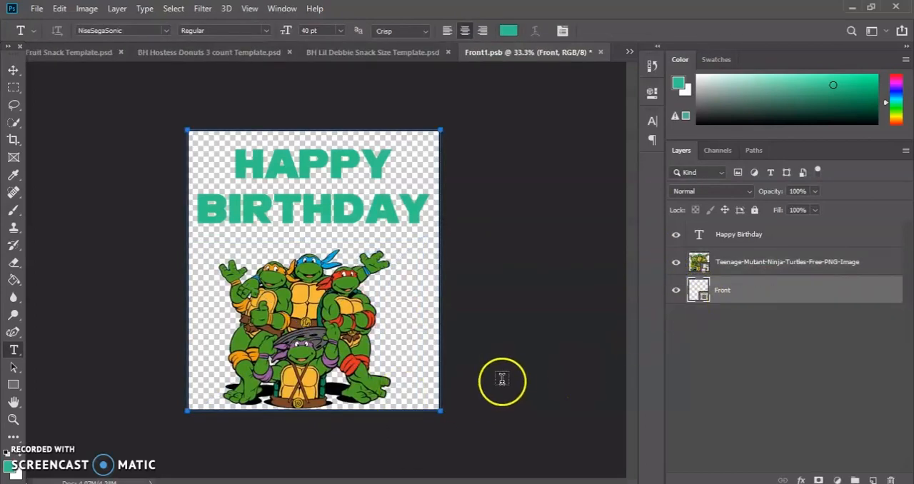
left_click(676, 293)
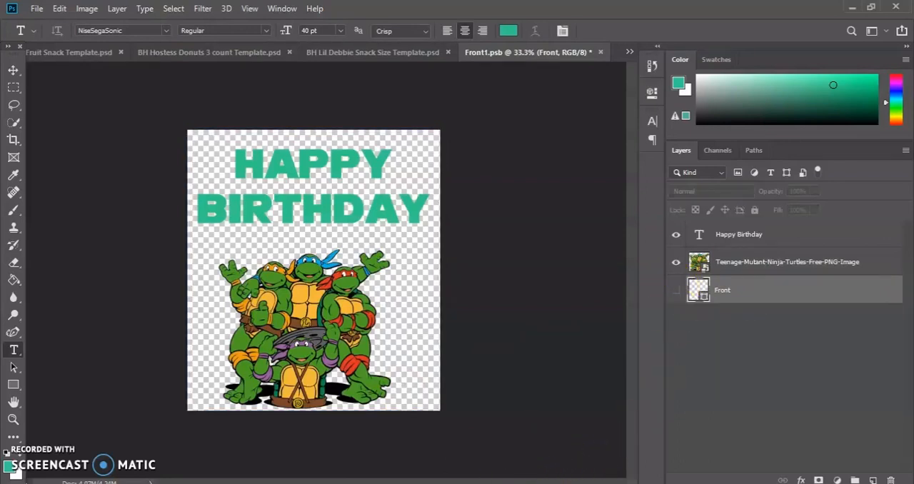
Place the child's background-removed photo from File Explorer's CX pics folder behind the turtles on their right, scaled to 73.83%.
key("alt+Tab")
left_click(95, 261)
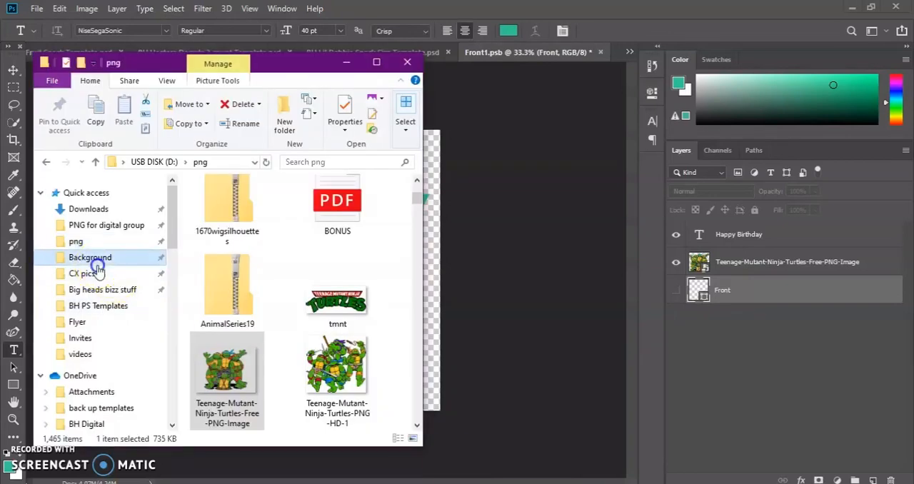
left_click(102, 277)
scroll(265, 336, "down", 5)
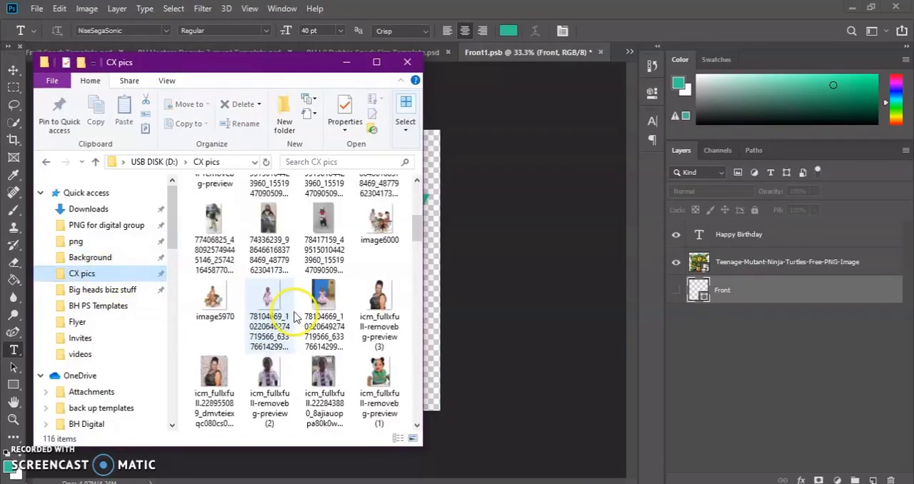
scroll(282, 300, "up", 3)
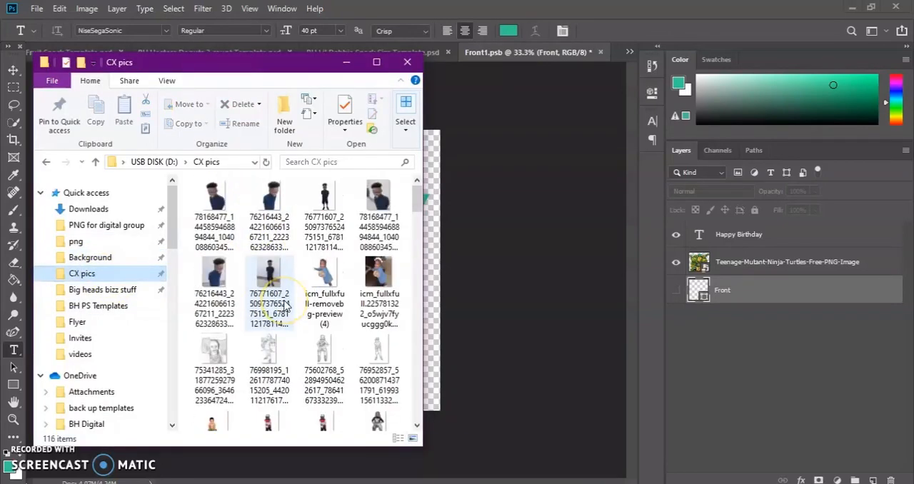
scroll(278, 301, "down", 4)
scroll(267, 279, "up", 2)
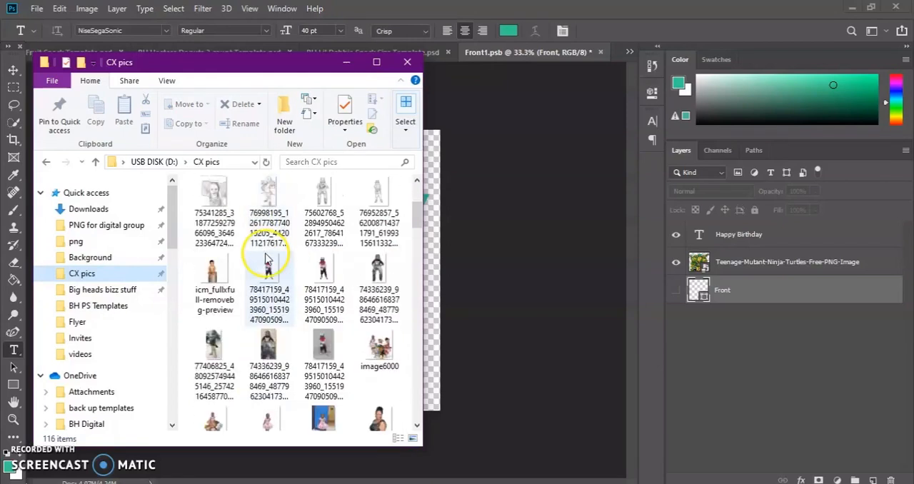
left_click_drag(268, 271, 484, 265)
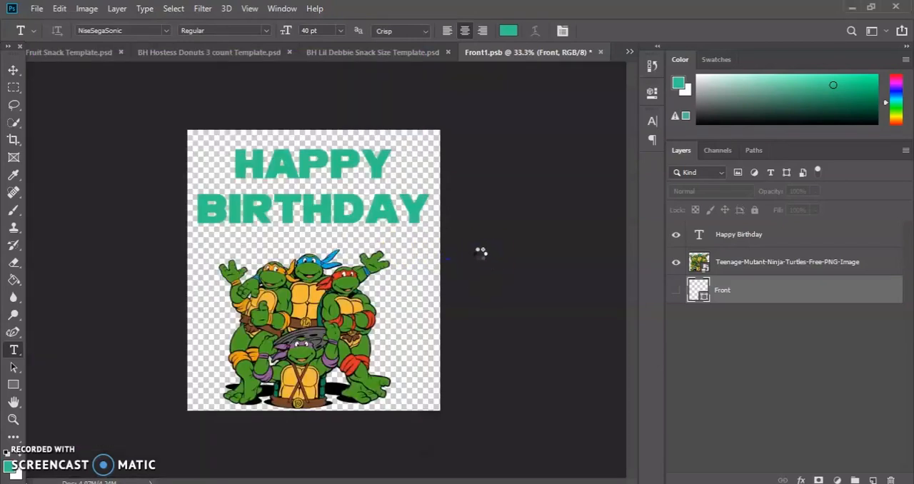
left_click_drag(325, 242, 396, 277)
mouse_move(476, 166)
left_mouse_down()
mouse_move(466, 183)
mouse_move(470, 175)
left_mouse_up()
left_click_drag(409, 284, 417, 292)
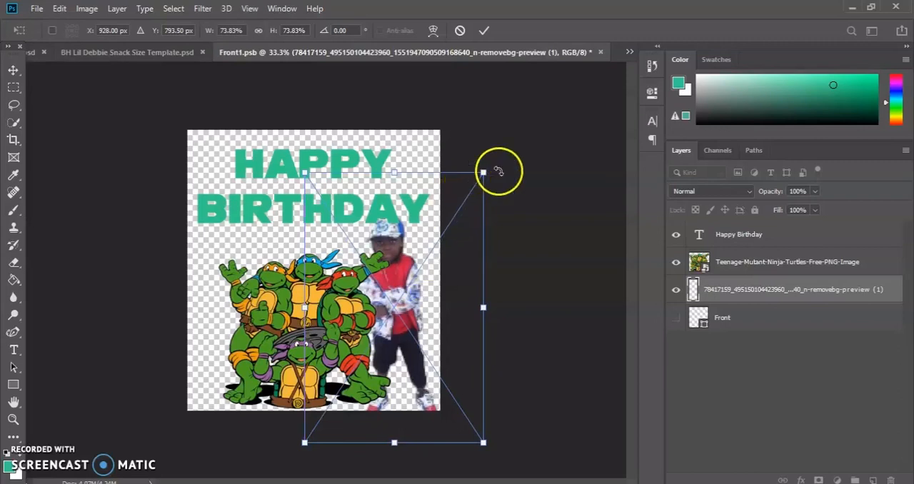
left_click(484, 31)
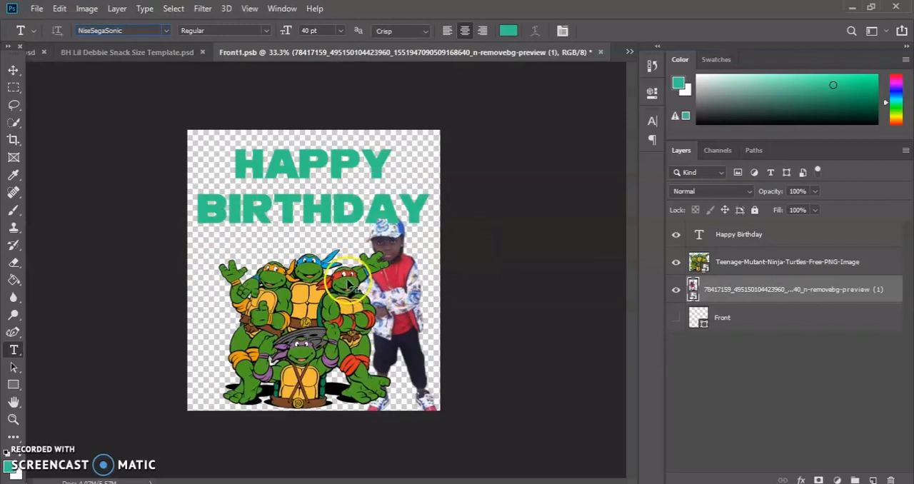
Save the Front1.psb artwork and check the updated front in BH Lil Debbie Snack Size Template.psd.
left_click(39, 9)
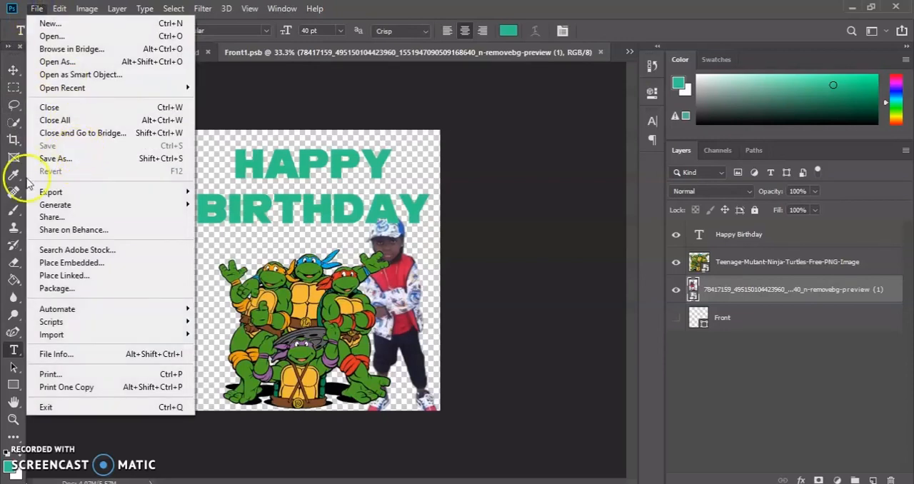
left_click(475, 98)
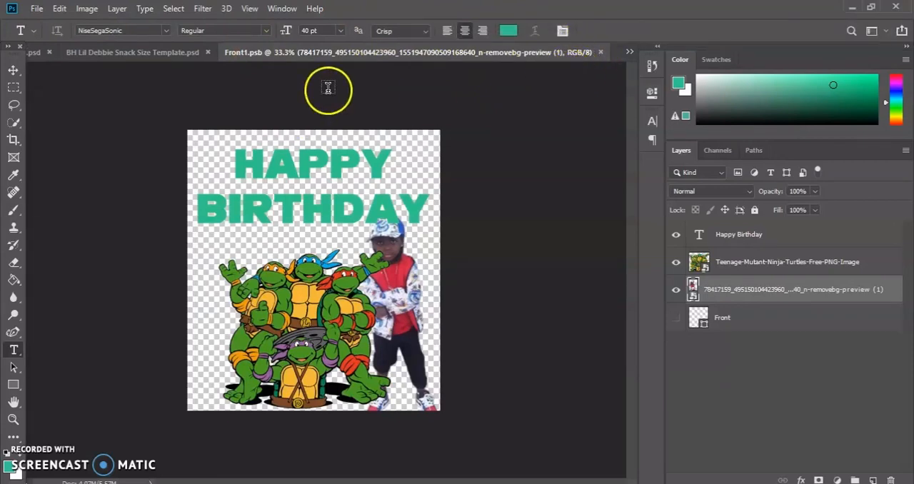
left_click(162, 53)
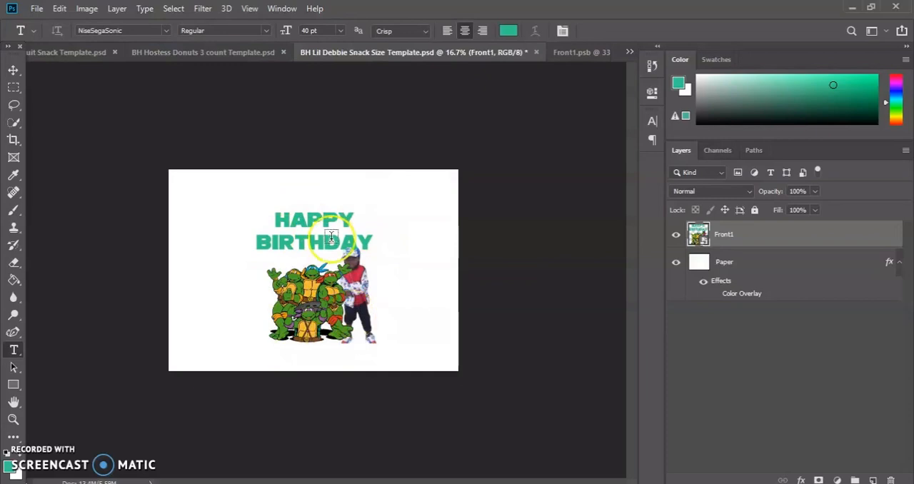
left_click(579, 57)
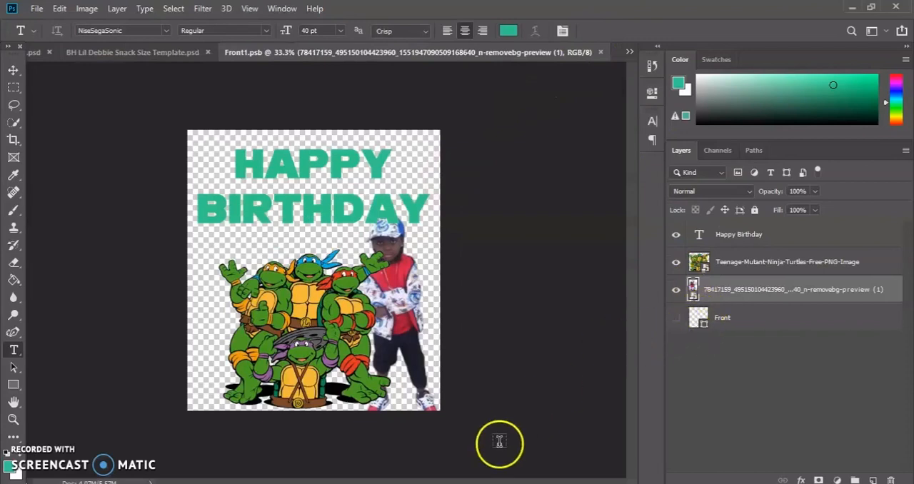
Place the red-halftone-dot-pattern-background image from File Explorer's Background folder into the Front1.psb artwork.
key("alt+Tab")
scroll(86, 295, "down", 5)
scroll(43, 286, "up", 5)
left_click(103, 257)
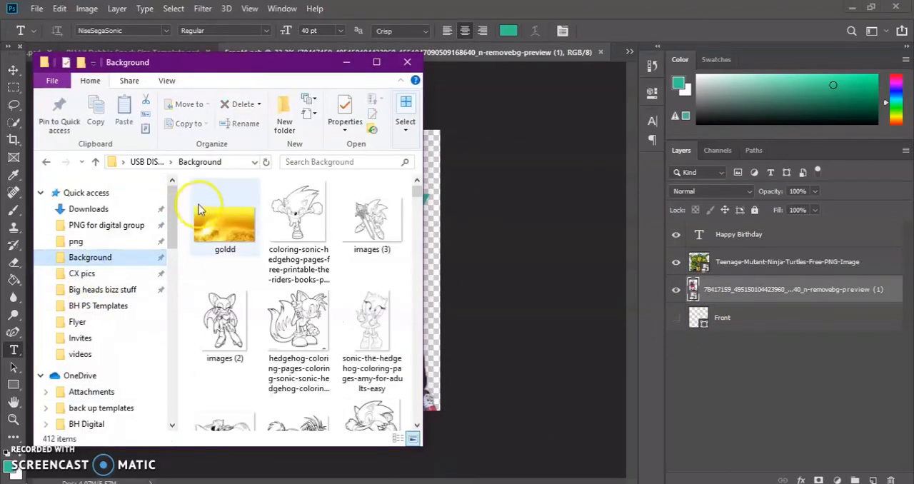
scroll(226, 227, "down", 4)
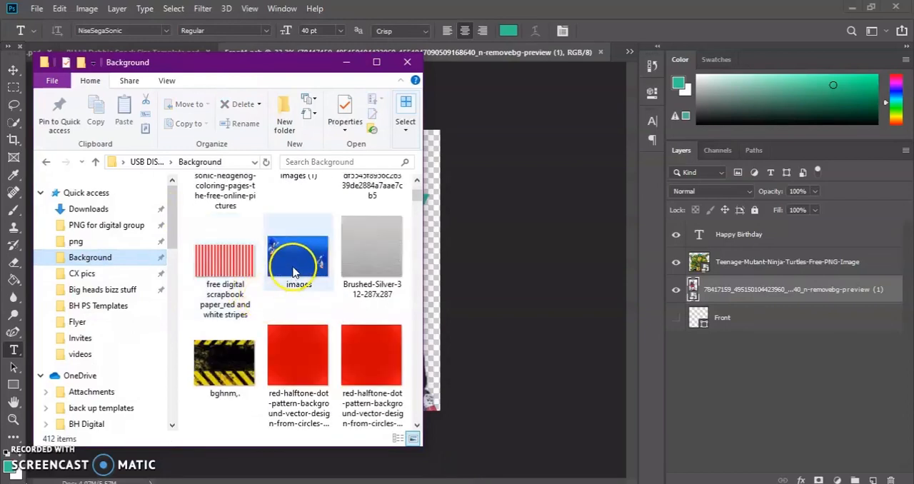
left_click(295, 275)
left_click(483, 277)
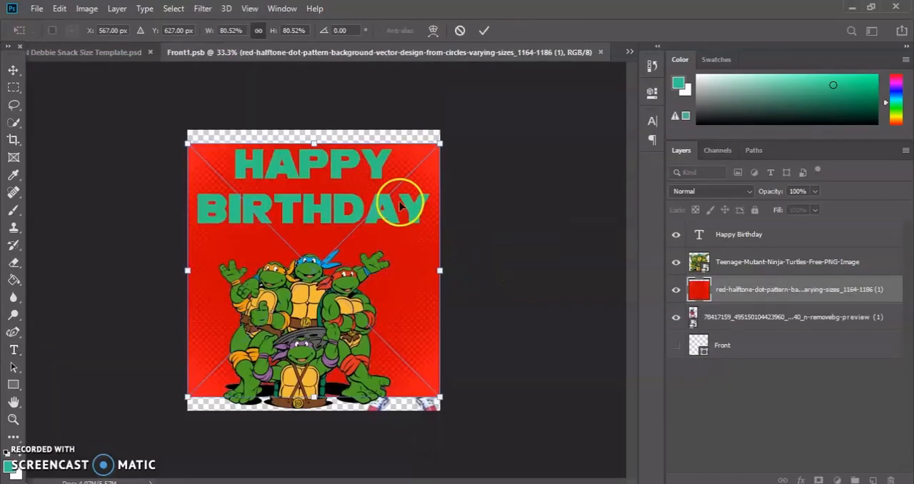
Scale the red halftone background to 89.04% to fill the canvas height and move its layer beneath the child's photo layer.
left_click_drag(315, 142, 314, 130)
left_click(343, 282)
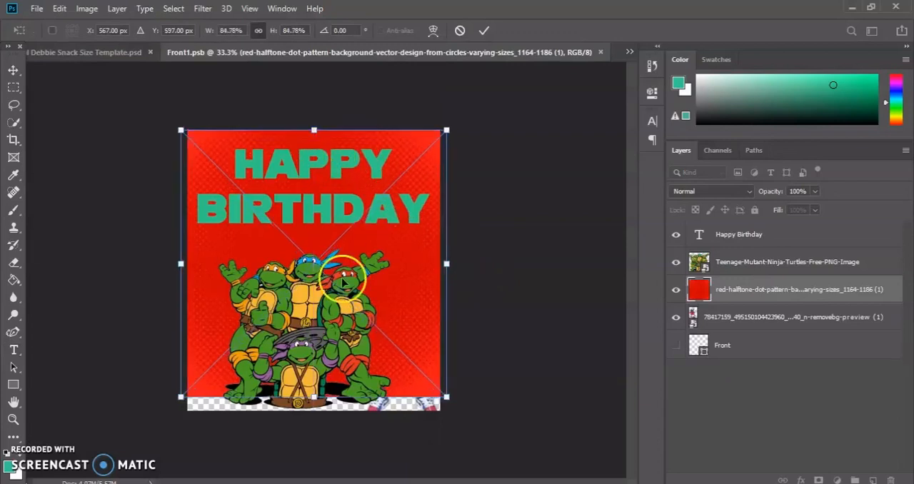
left_click_drag(315, 398, 314, 410)
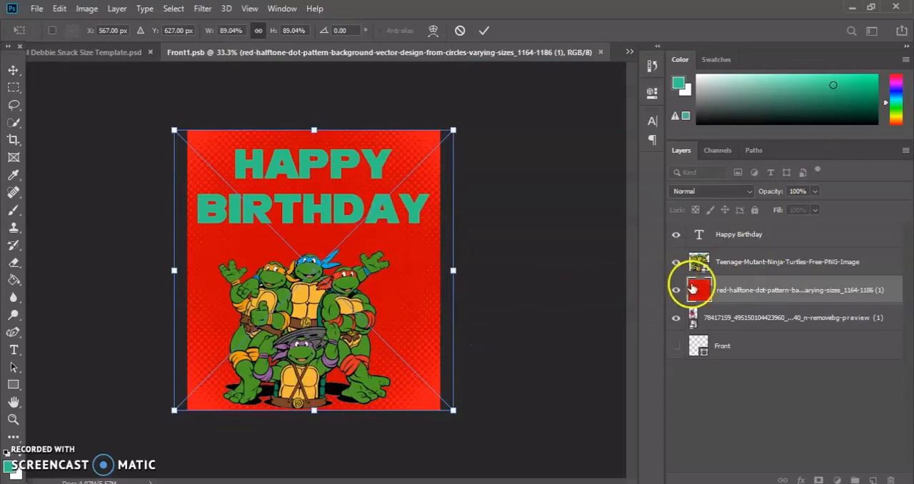
left_click_drag(697, 304, 695, 327)
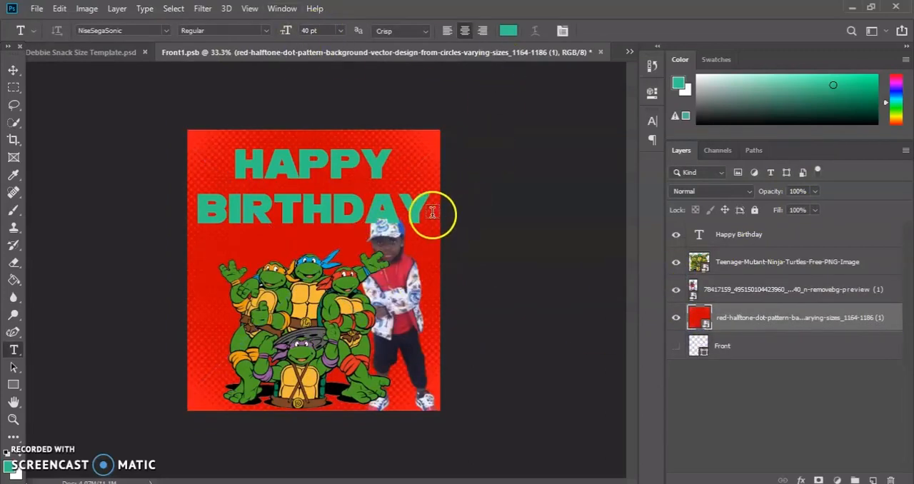
Save the Front1.psb artwork with the red background and check the updated front in BH Lil Debbie Snack Size Template.psd.
key("ctrl+s")
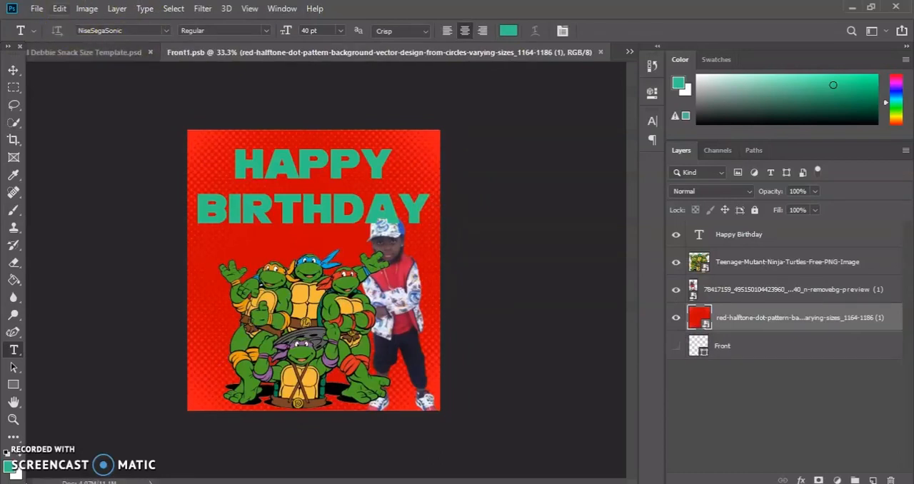
left_click(44, 9)
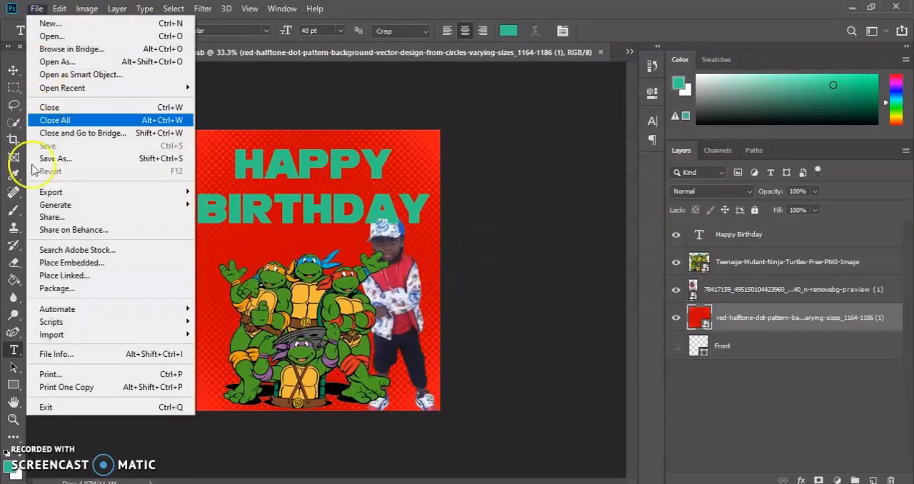
left_click(412, 96)
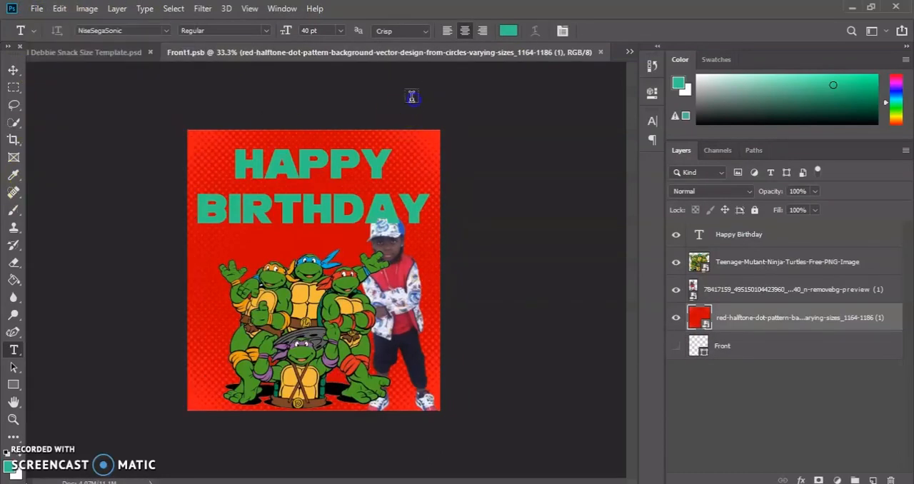
left_click(119, 53)
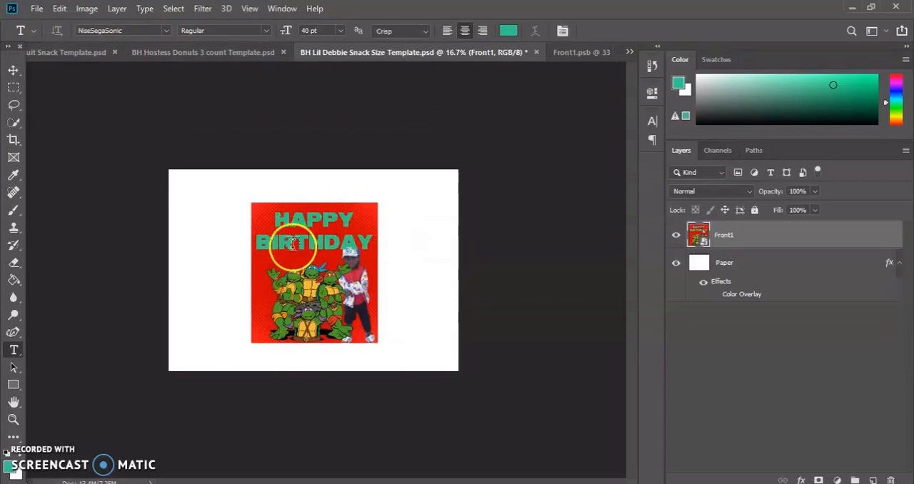
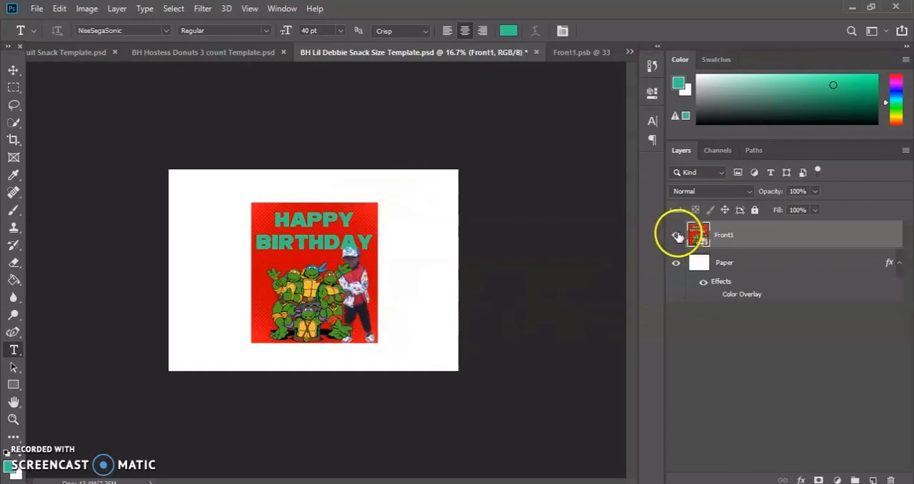
Hide the red halftone background layer in Front1.psb and save the artwork to update the front in BH Lil Debbie Snack Size Template.psd.
left_click(582, 54)
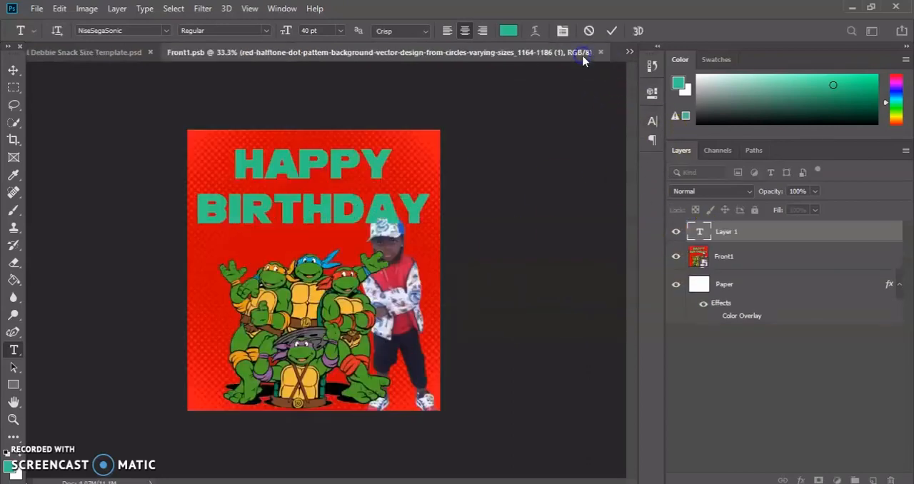
left_click(676, 318)
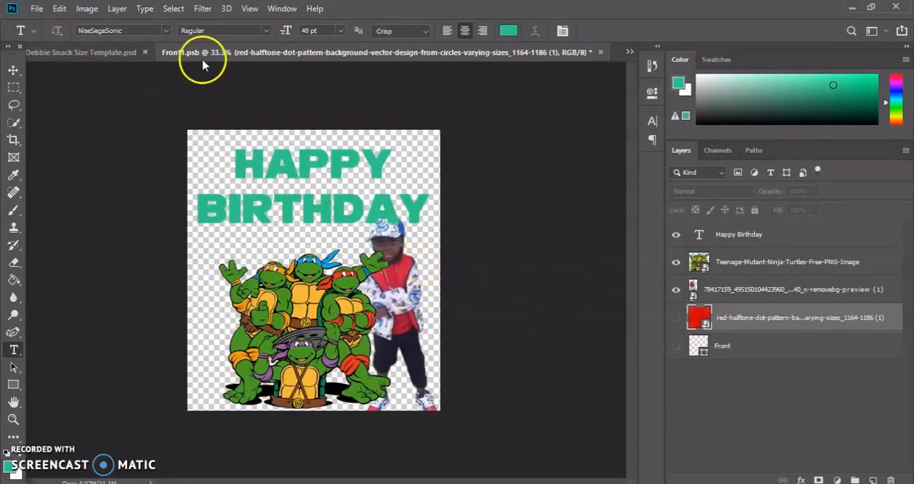
left_click(36, 9)
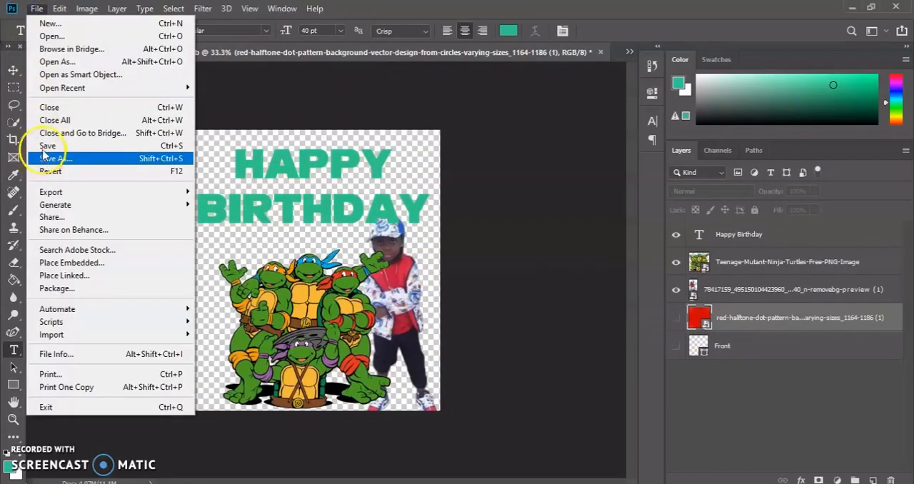
left_click(43, 146)
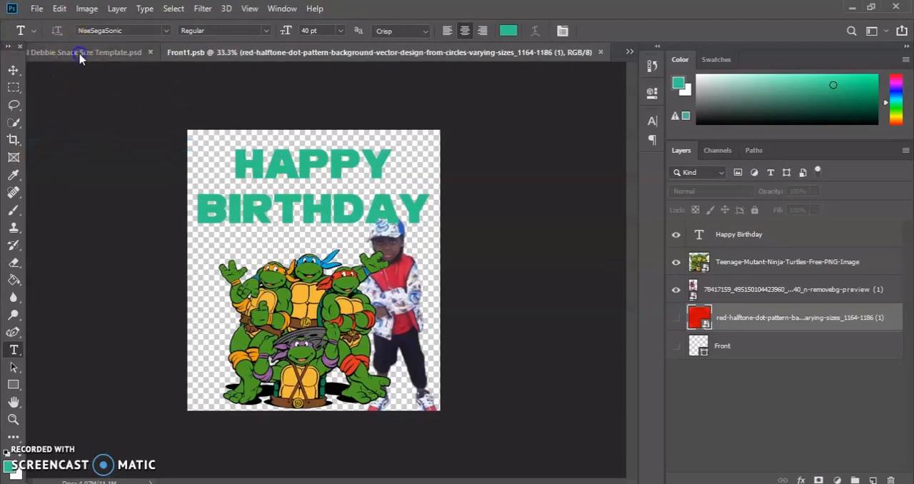
left_click(80, 52)
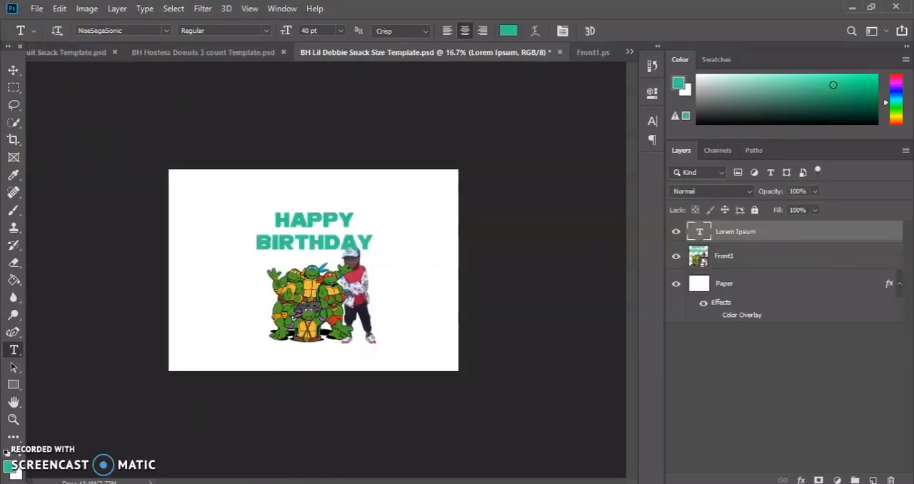
Place the red-halftone-dot-pattern-background image in the template and stretch it to 184.26% width and 142.08% height to cover the canvas.
key("alt+Tab")
left_click_drag(301, 377, 554, 300)
left_click_drag(235, 269, 169, 272)
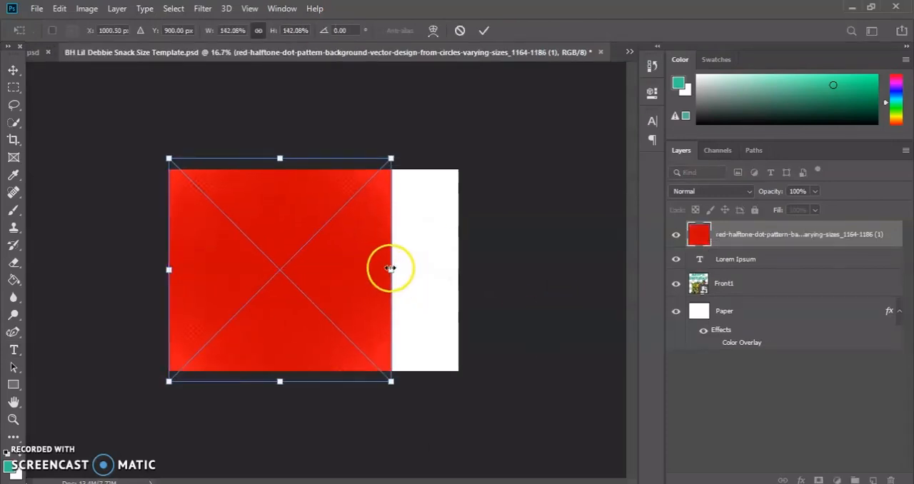
left_click_drag(390, 270, 458, 269)
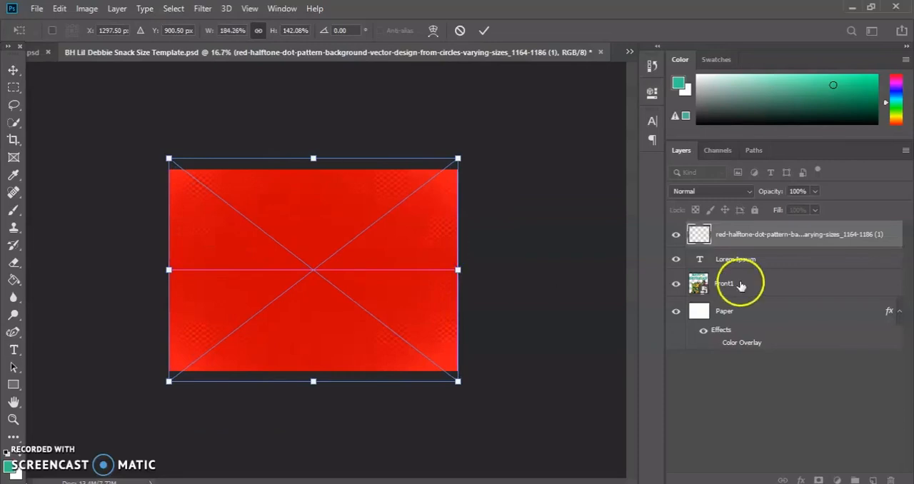
Move the red halftone background layer beneath the Front1 layer and above the Paper layer in the template.
left_click_drag(720, 277, 707, 293)
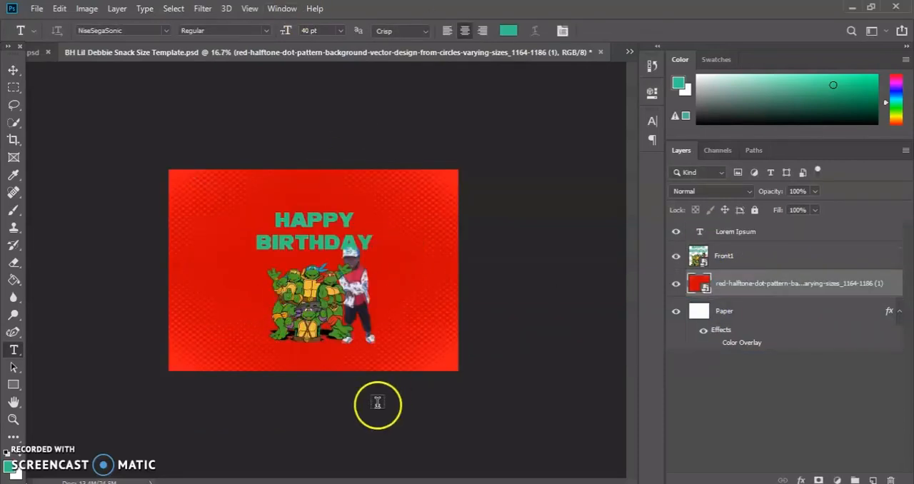
left_click(557, 170)
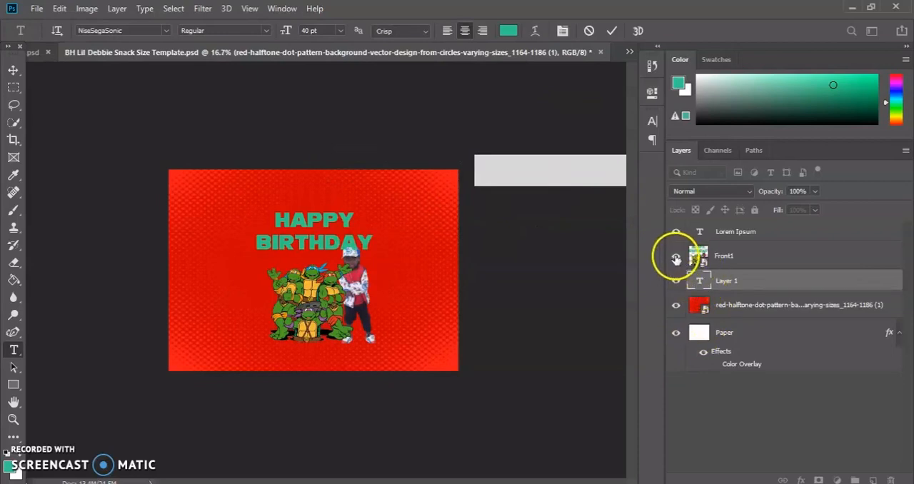
left_click(564, 164)
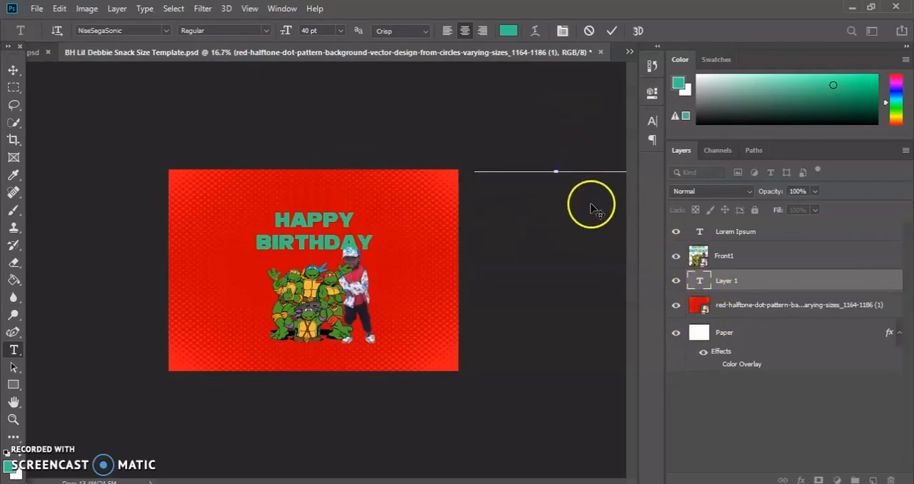
left_click(614, 33)
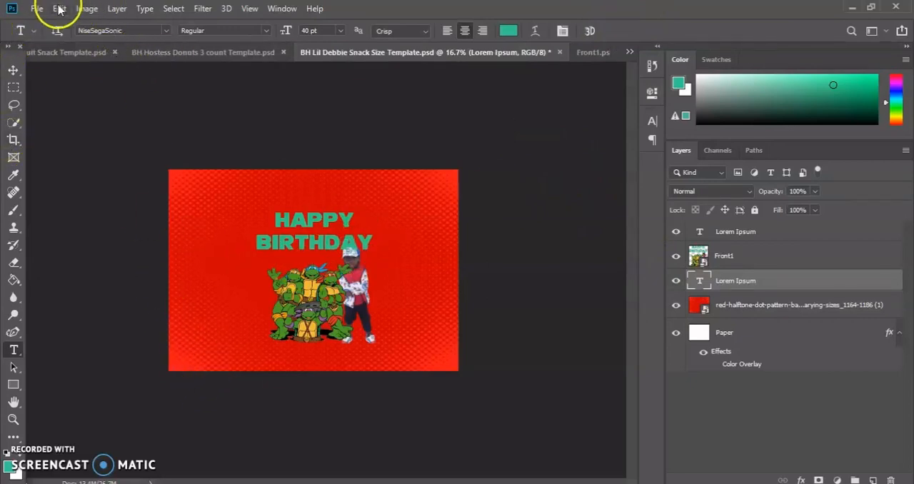
Review the file formats available for saving a copy of the template and leave without saving.
left_click(32, 9)
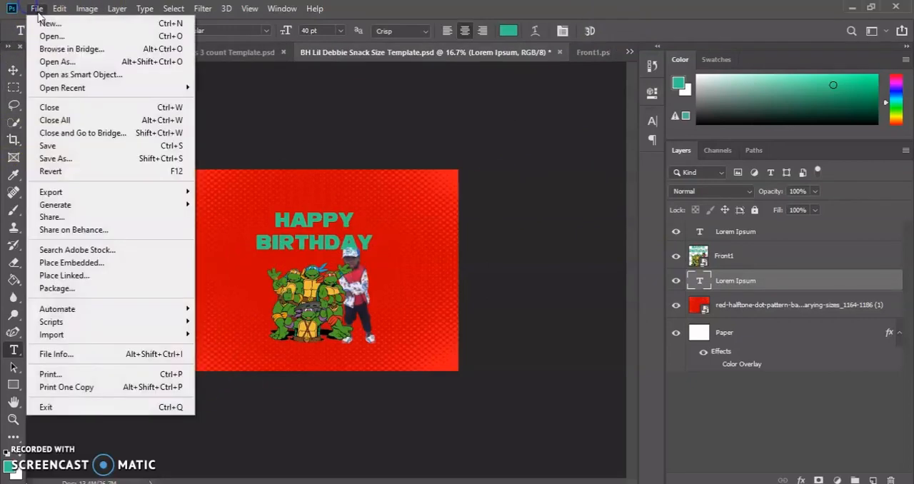
left_click(77, 162)
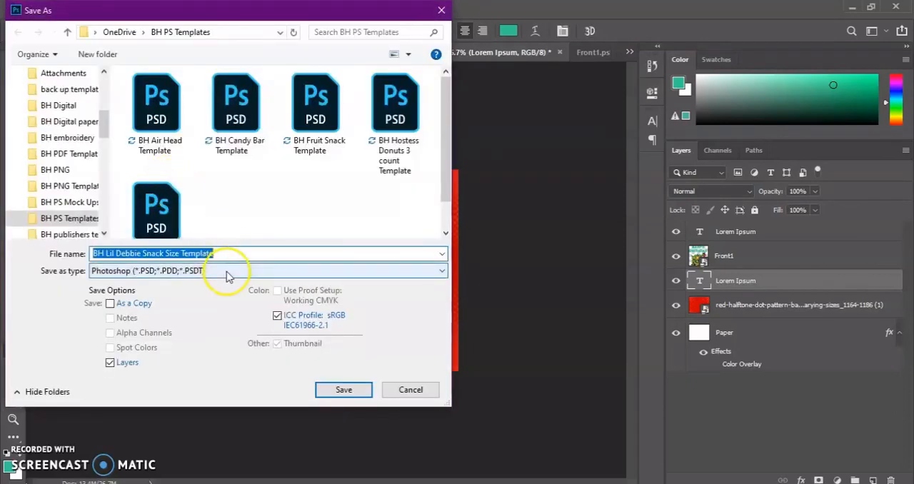
left_click(229, 271)
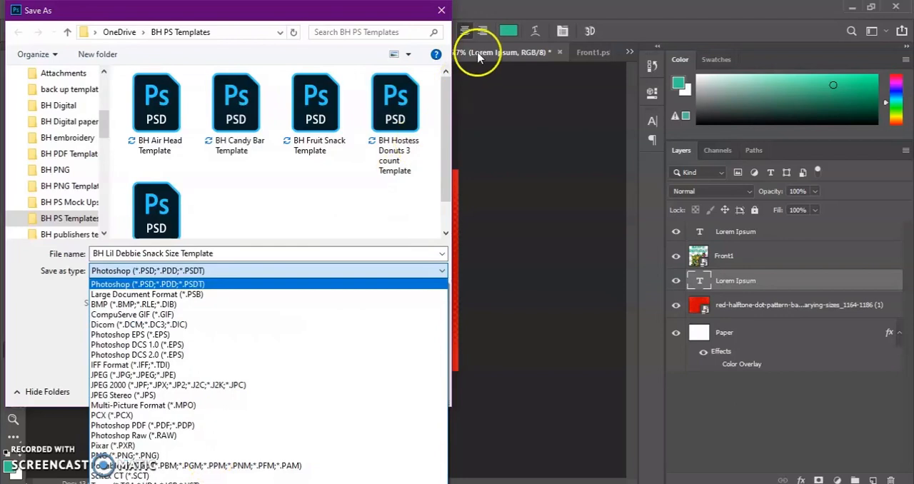
left_click(441, 10)
left_click(345, 390)
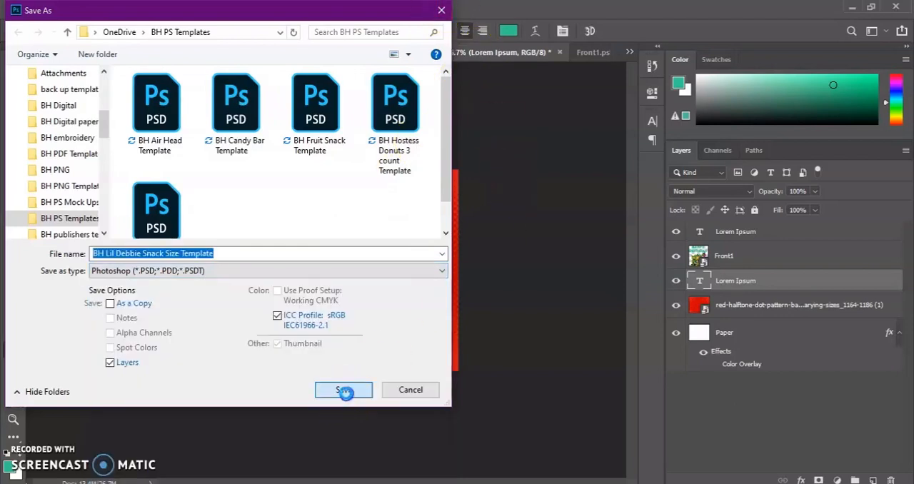
left_click(542, 251)
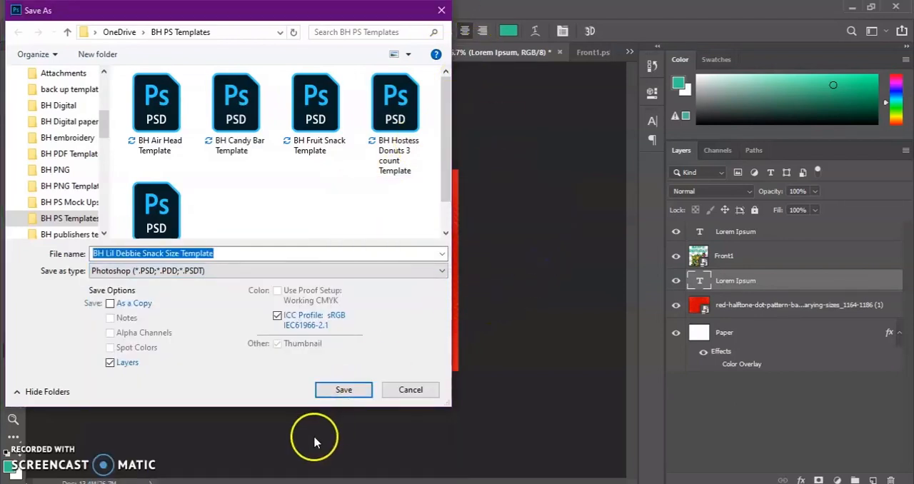
left_click(393, 396)
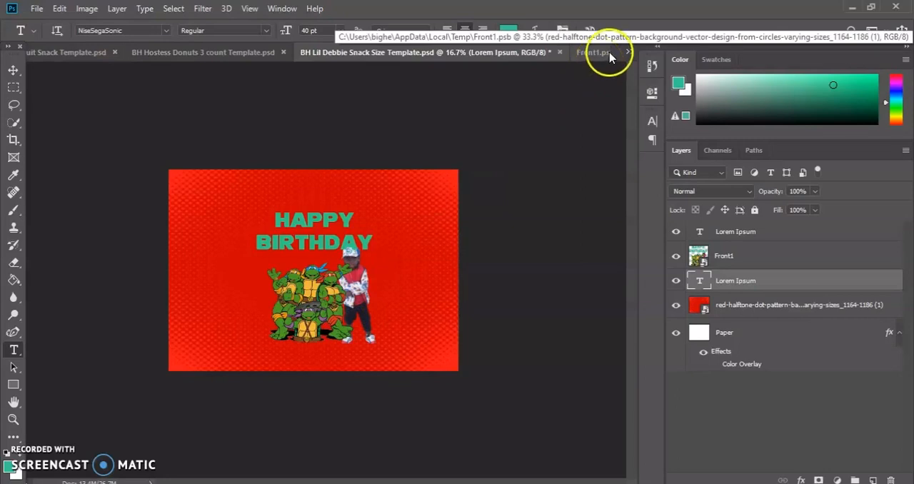
Look through the list of open documents and switch to Front1.psb.
left_click(629, 54)
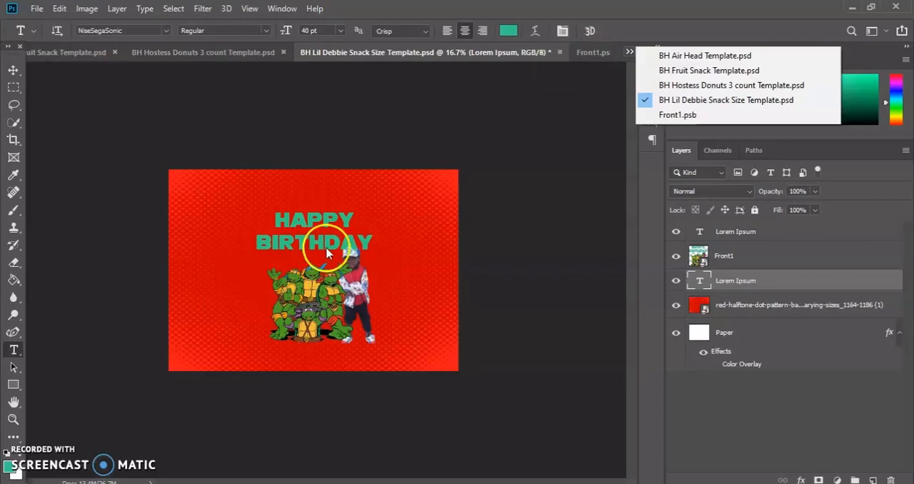
left_click(588, 53)
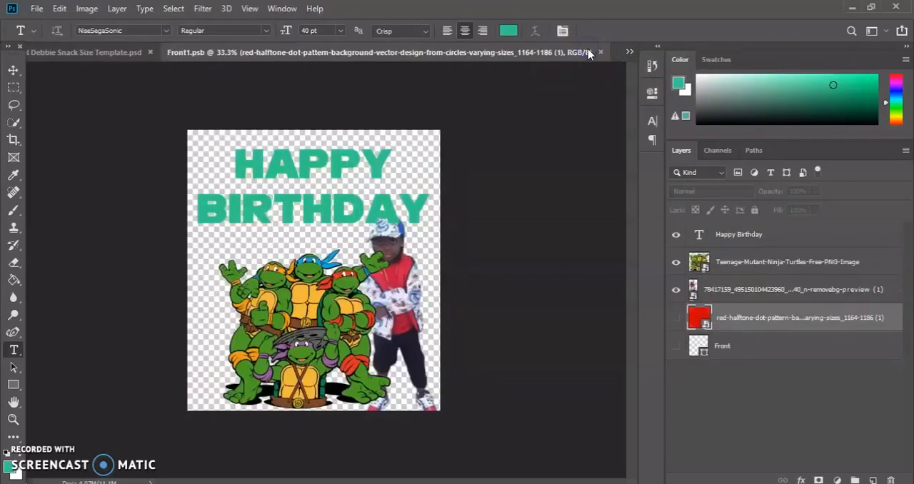
Delete the stray Lorem Ipsum text layer beneath the child's photo layer in Front1.psb.
left_click(355, 348)
left_click(706, 266)
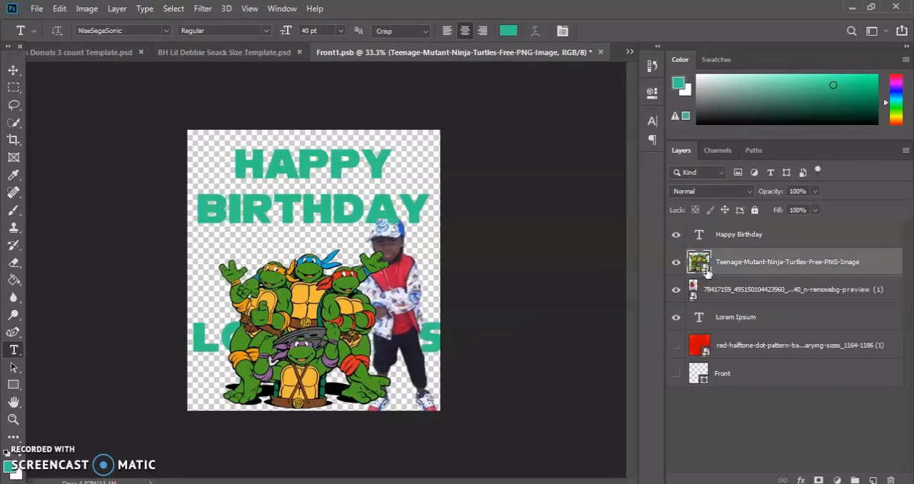
left_click(737, 323)
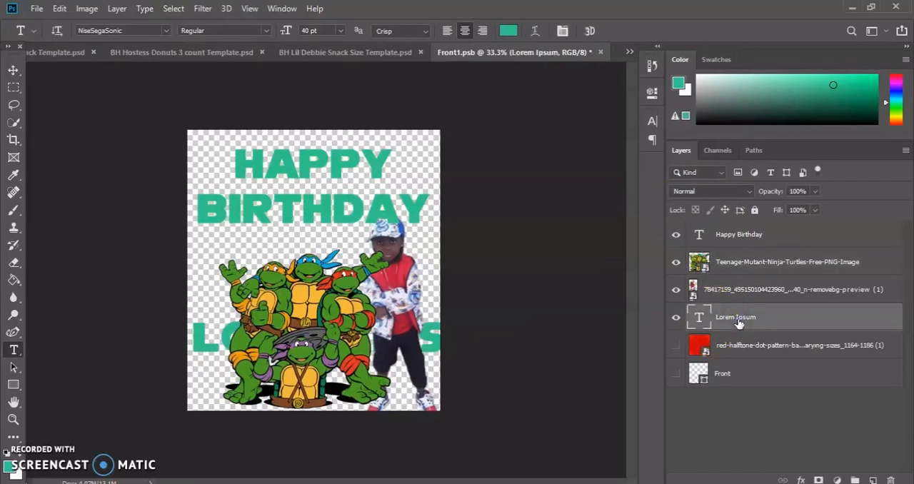
right_click(736, 319)
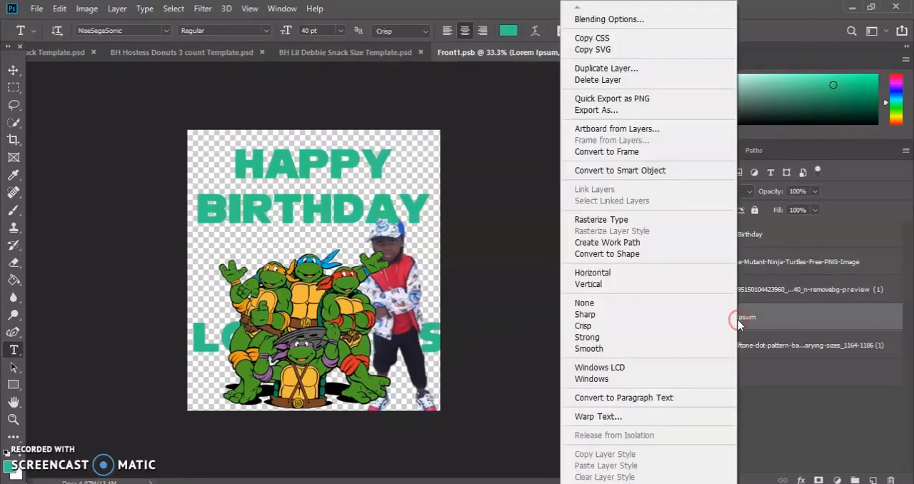
left_click(650, 81)
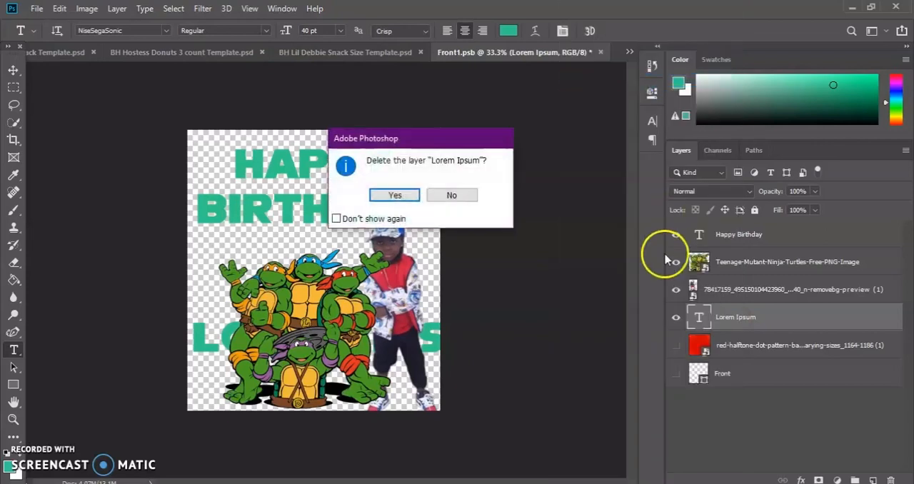
left_click(404, 196)
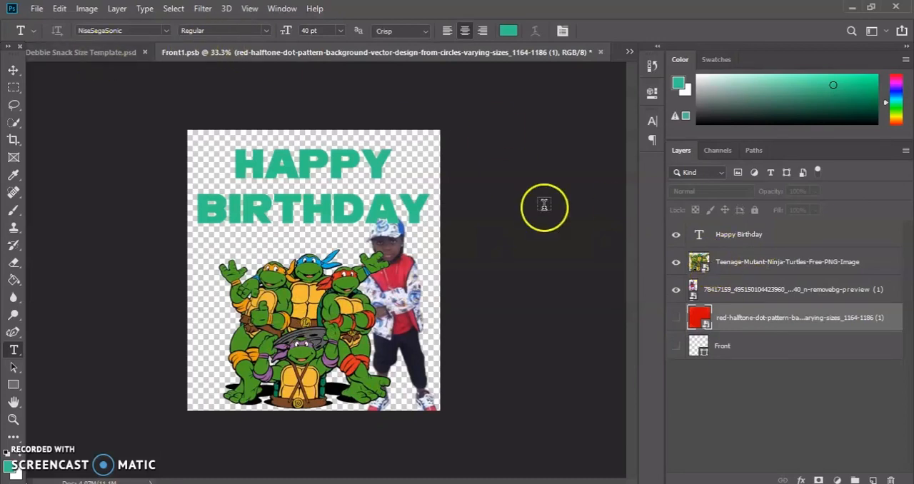
Convert the Teenage-Mutant-Ninja-Turtles-Free-PNG-Image layer to a smart object and open its contents for editing.
left_click(696, 267)
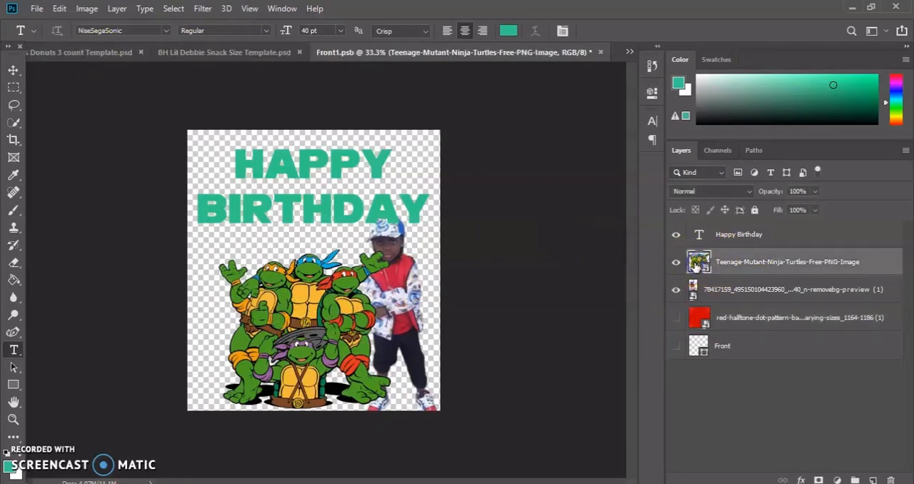
right_click(695, 267)
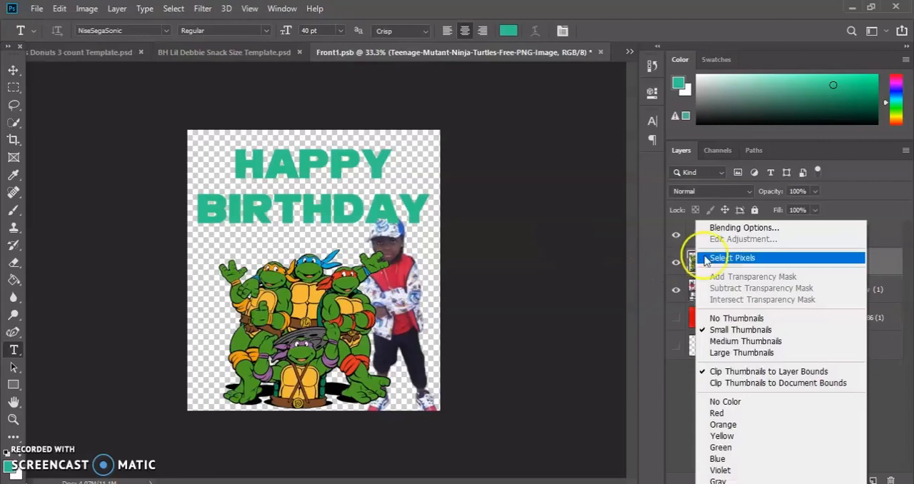
right_click(884, 262)
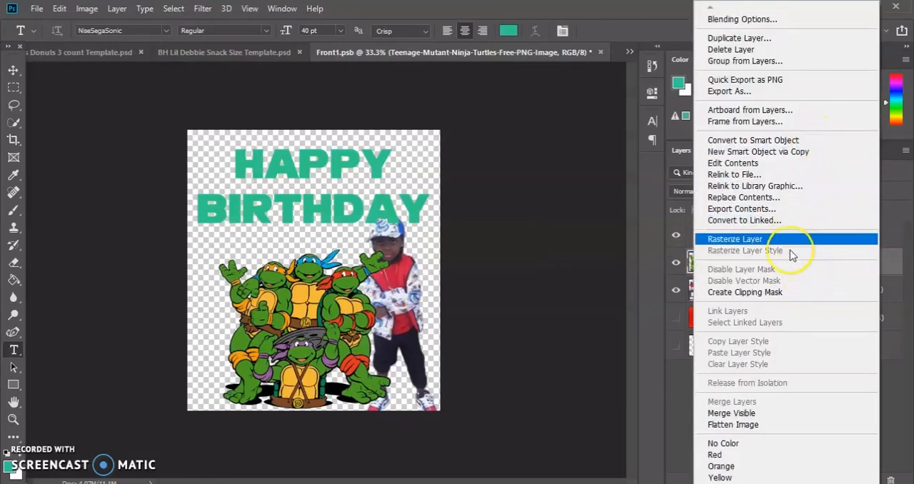
left_click(771, 142)
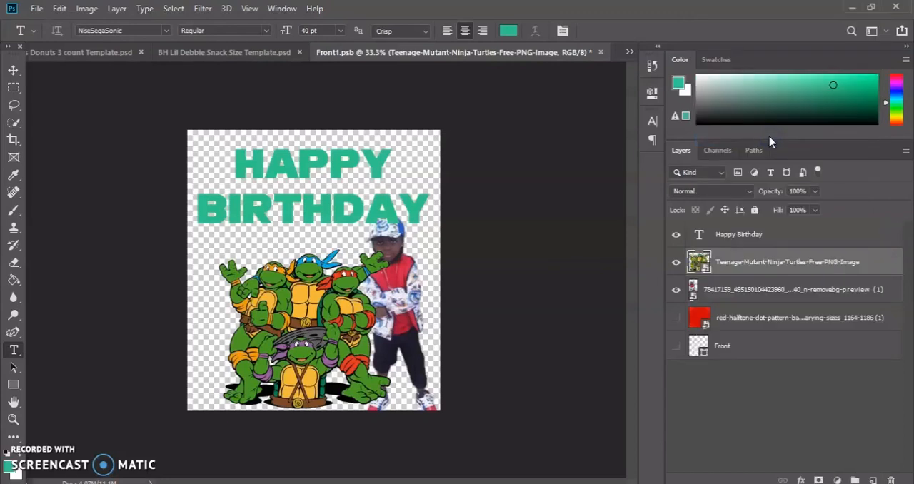
double_click(700, 263)
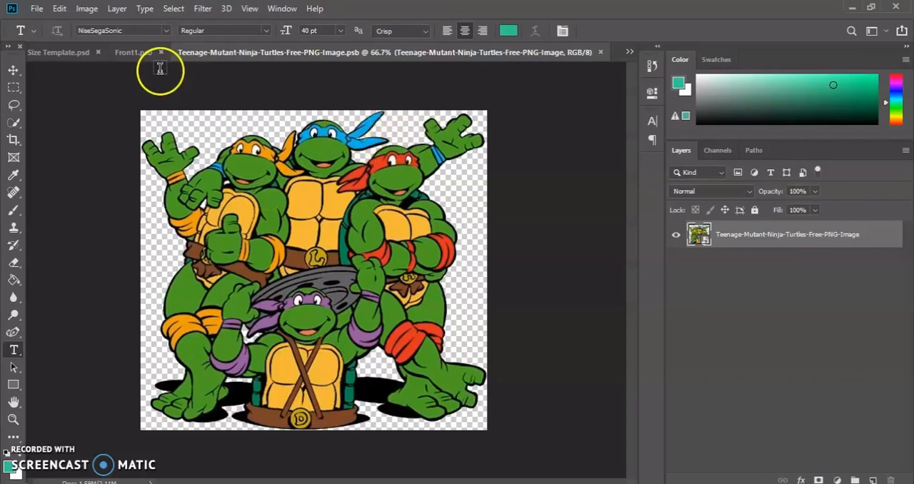
Try to select the blue-masked turtle's face with the Quick Selection tool and undo the selection.
left_click(10, 123)
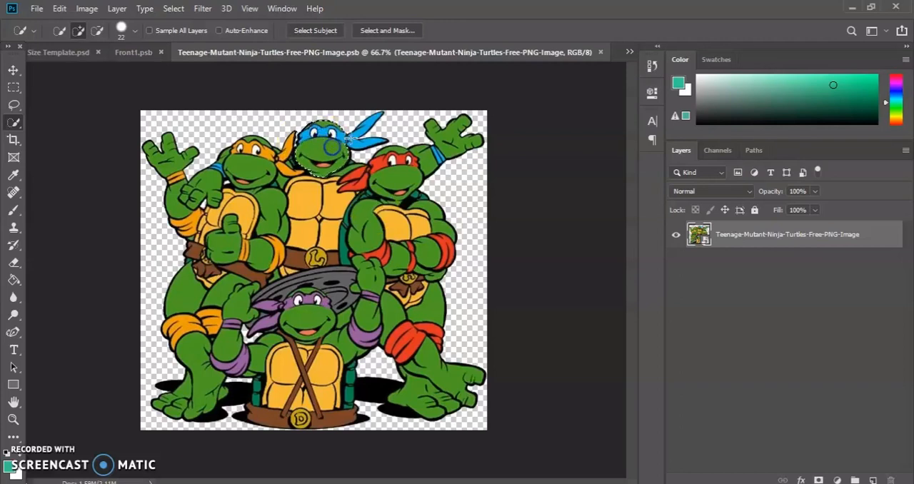
left_click(60, 9)
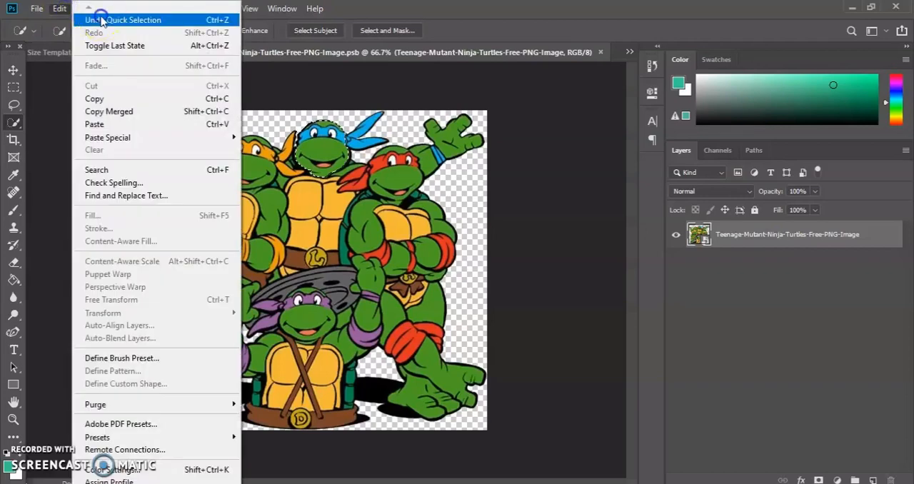
left_click(76, 18)
Clear the selection around the blue-masked turtle's face and select part of the red turtle's mask and its tails with the Quick Selection tool.
left_click(17, 420)
left_click(351, 226)
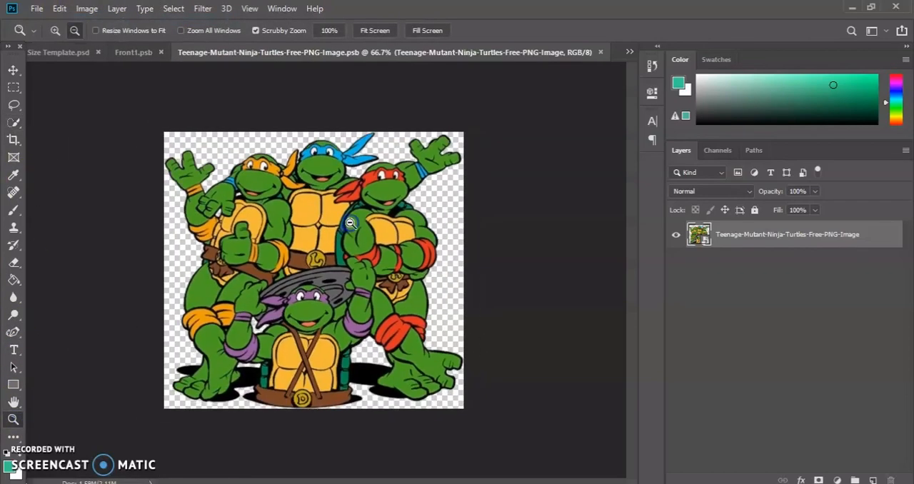
left_click(55, 30)
left_click(356, 184)
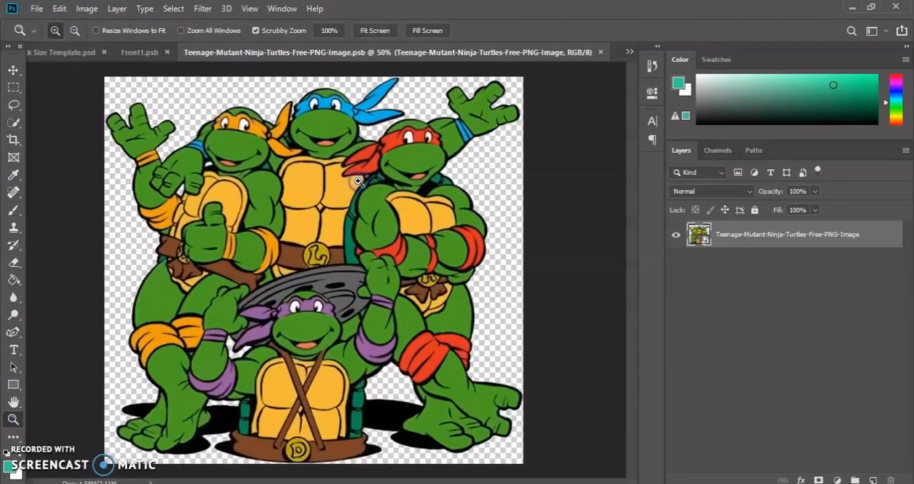
left_click(358, 181)
scroll(349, 183, "up", 4)
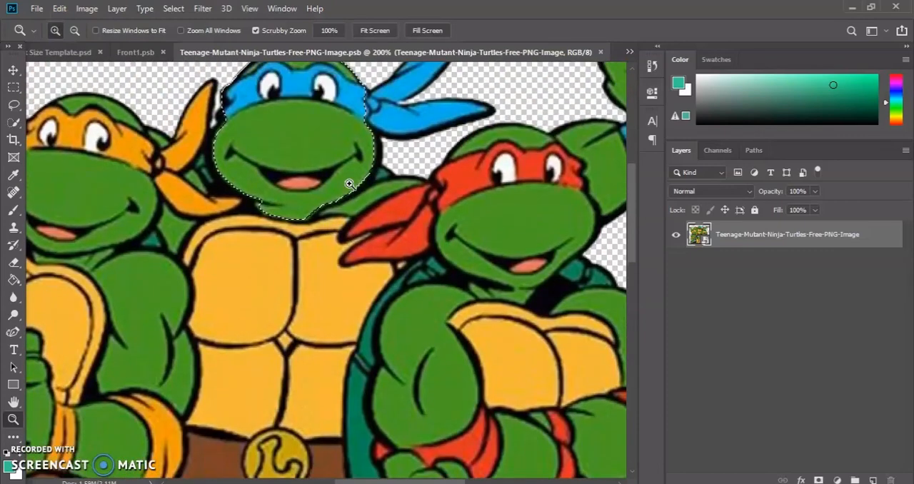
left_click(174, 8)
left_click(202, 36)
left_click(13, 121)
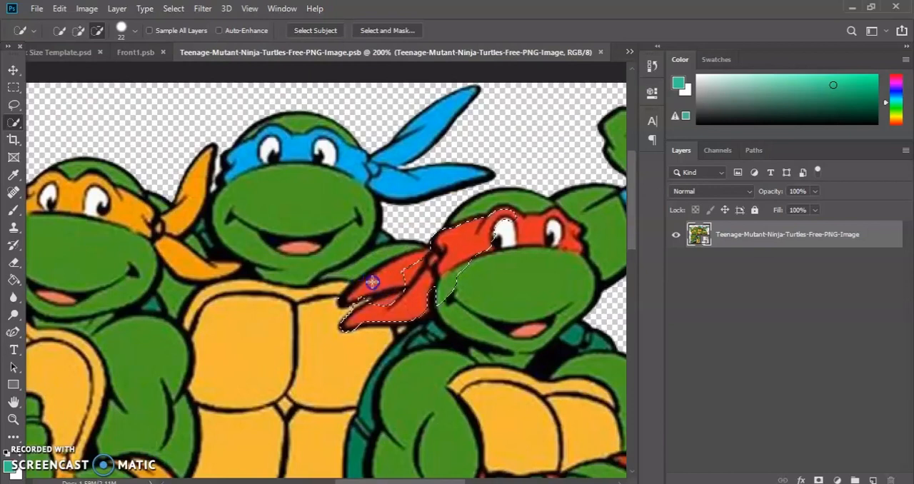
left_click(77, 31)
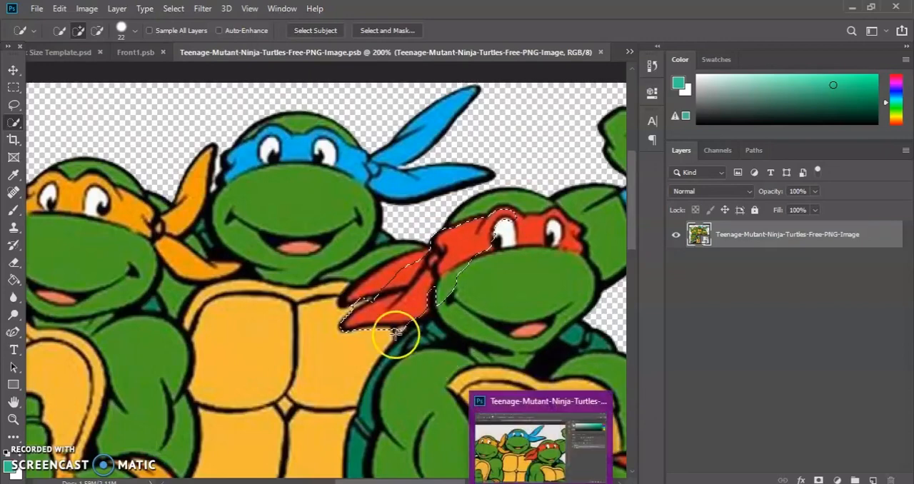
Duplicate the Teenage-Mutant-Ninja-Turtles-Free-PNG-Image layer within the same document, keeping the suggested name.
right_click(699, 241)
right_click(878, 236)
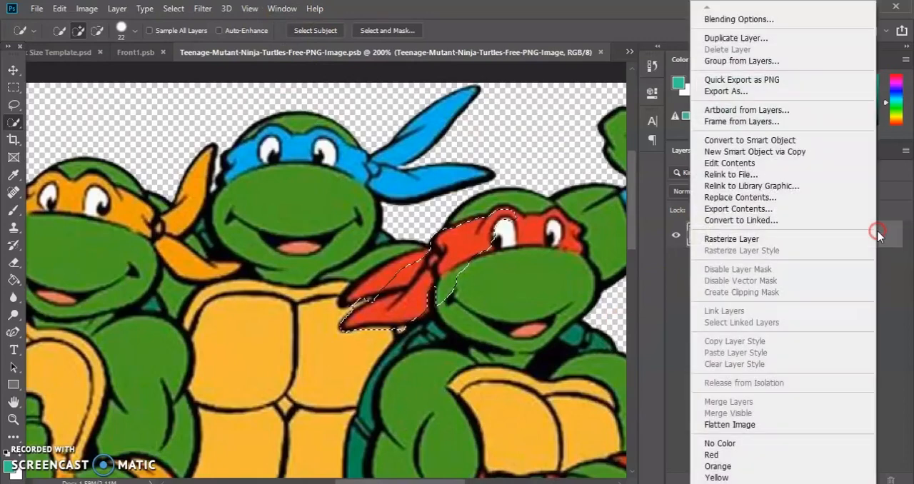
left_click(743, 38)
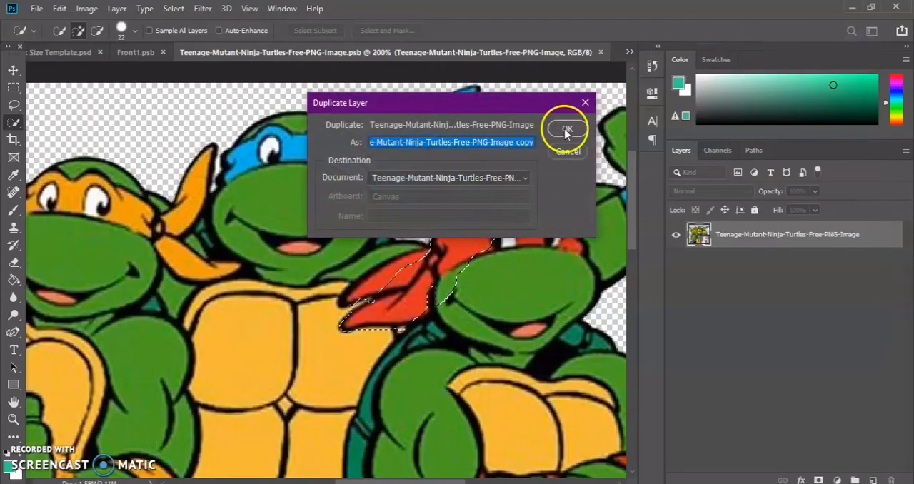
left_click(565, 130)
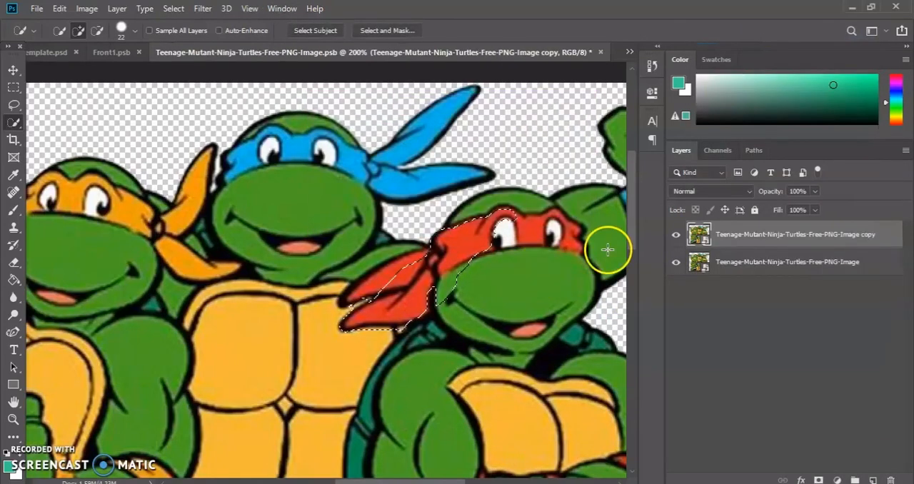
Add a Solid Color fill layer in pink c831a3 over the selected part of the red mask.
left_click(836, 480)
left_click(861, 246)
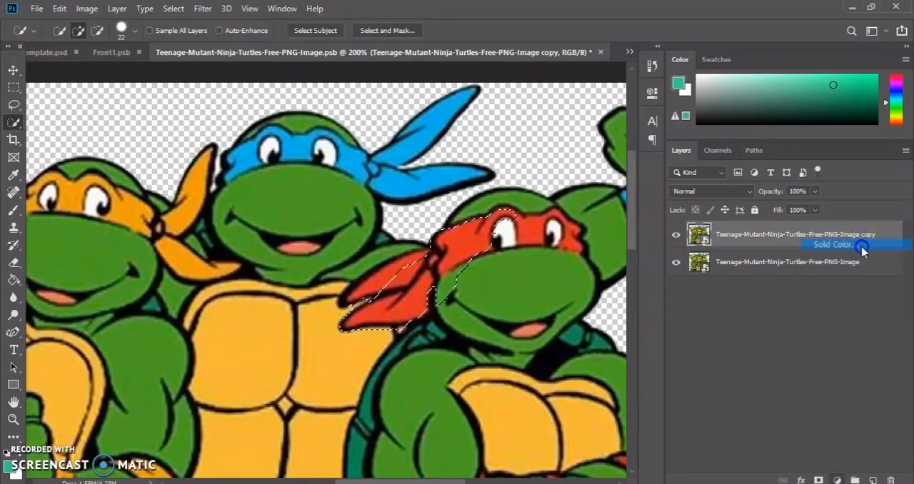
left_click(546, 87)
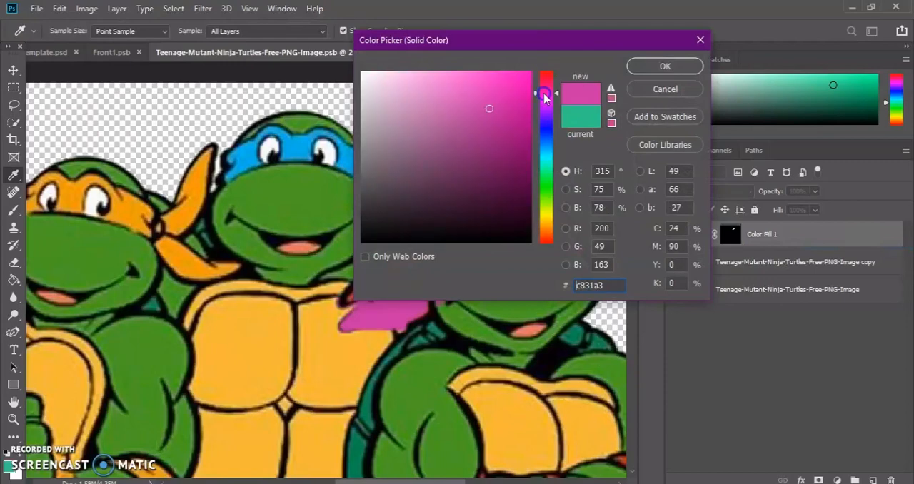
left_click(665, 66)
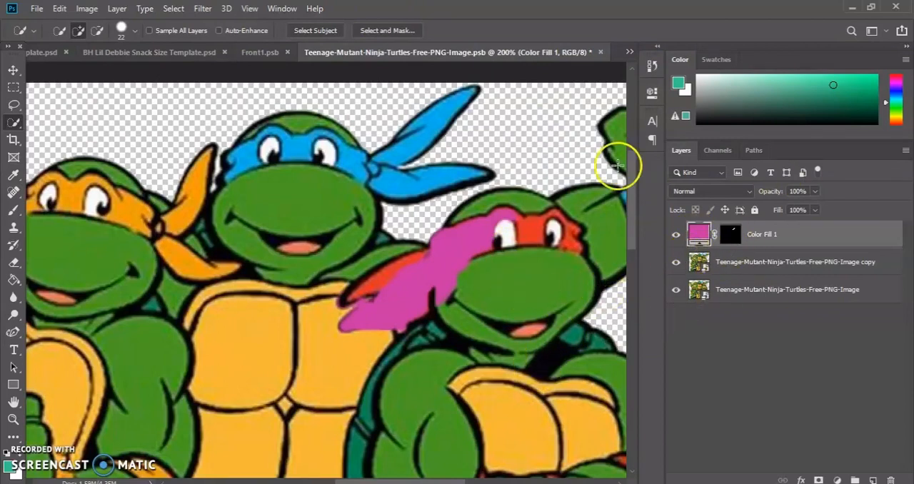
Save the edited Teenage-Mutant-Ninja-Turtles-Free-PNG-Image.psb smart object contents.
left_click(14, 418)
left_click(230, 210)
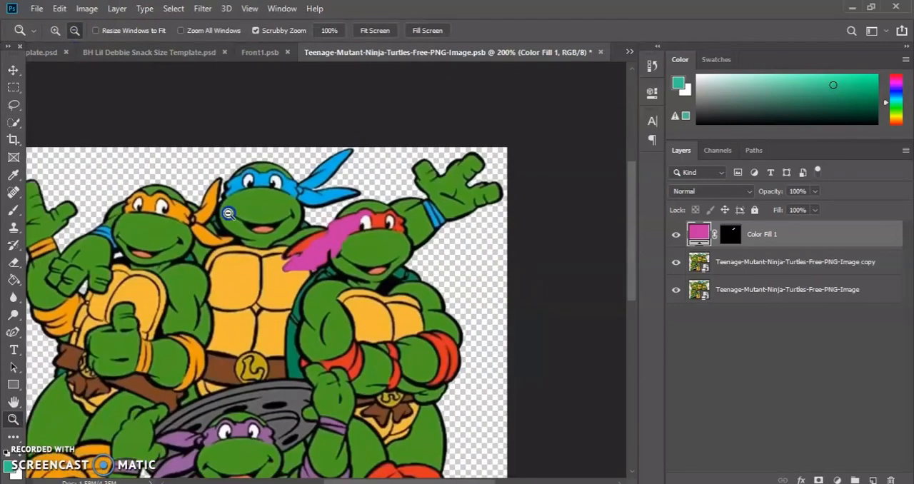
left_click(233, 211)
scroll(332, 269, "down", 2)
scroll(334, 269, "down", 2)
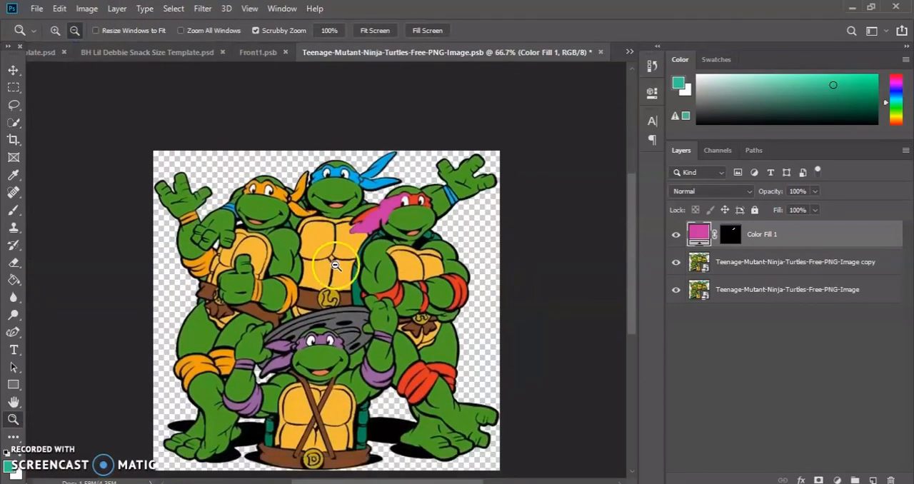
left_click(37, 8)
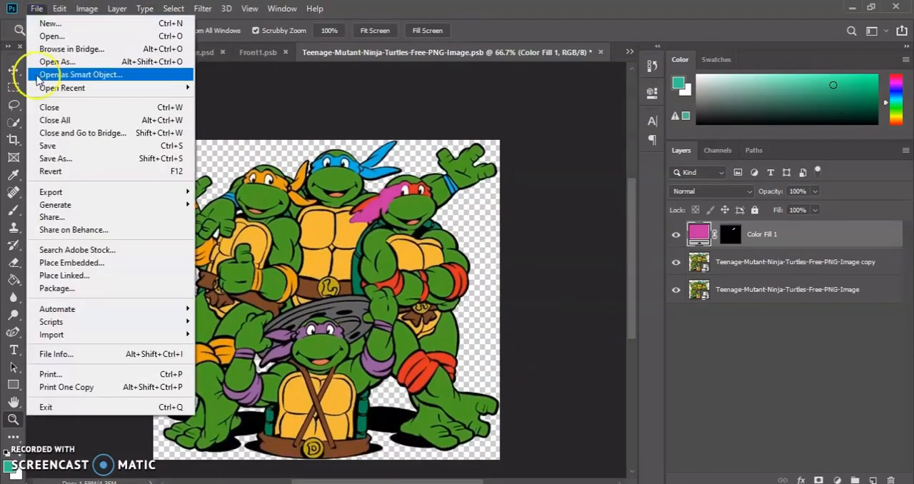
left_click(50, 144)
Switch to Front1.psb and save it with the recolored turtles.
left_click(258, 53)
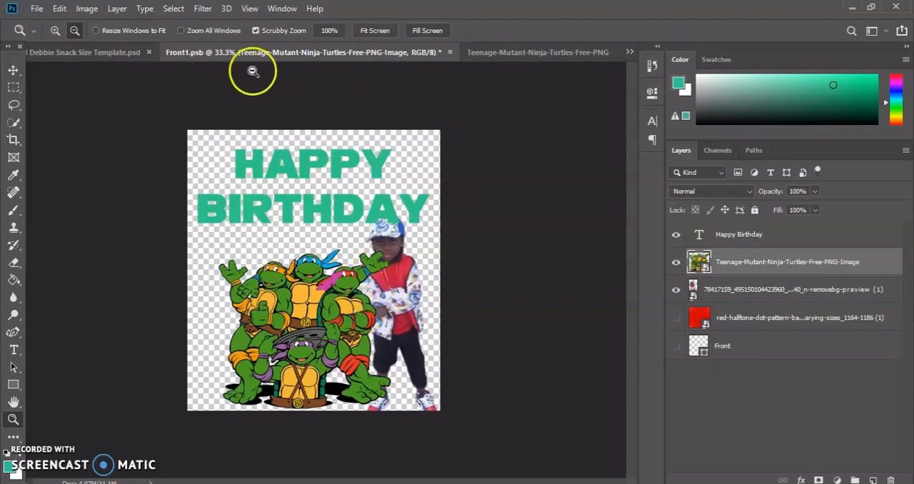
left_click(37, 9)
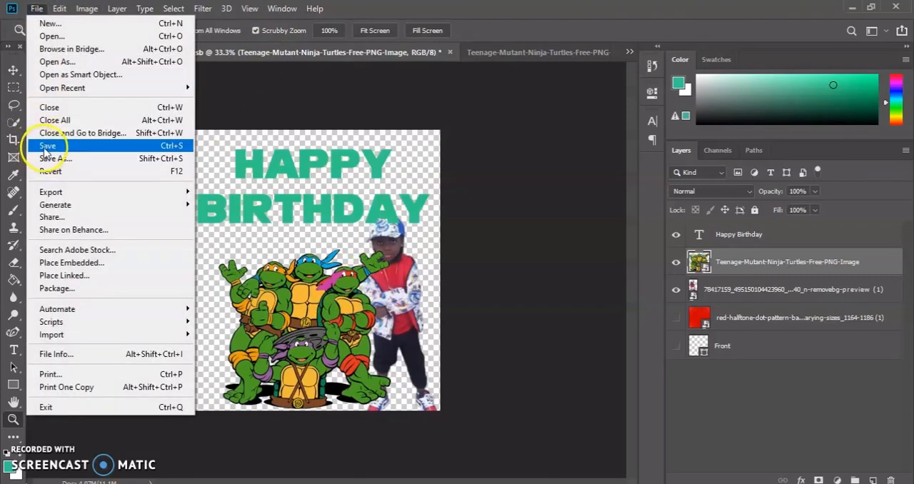
left_click(49, 143)
Switch to BH Lil Debbie Snack Size Template.psd and examine the recolored turtle mask up close and on the whole wrapper.
left_click(125, 54)
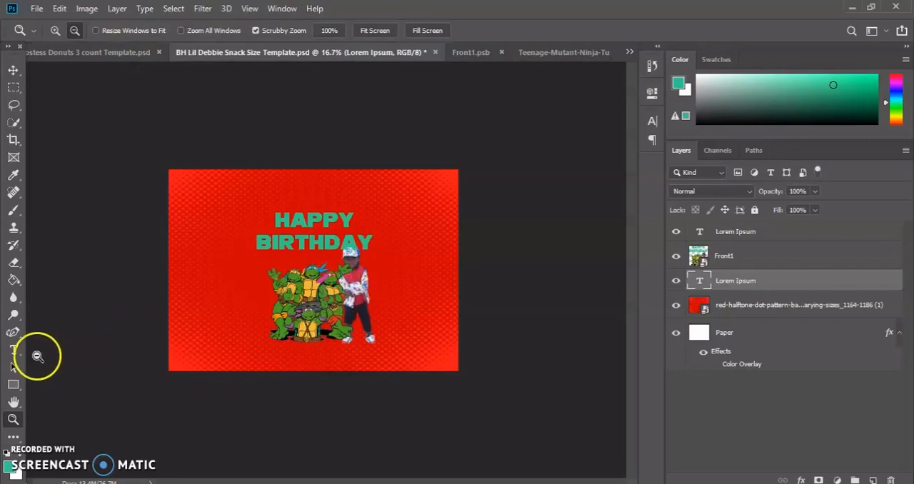
left_click_drag(254, 305, 390, 291)
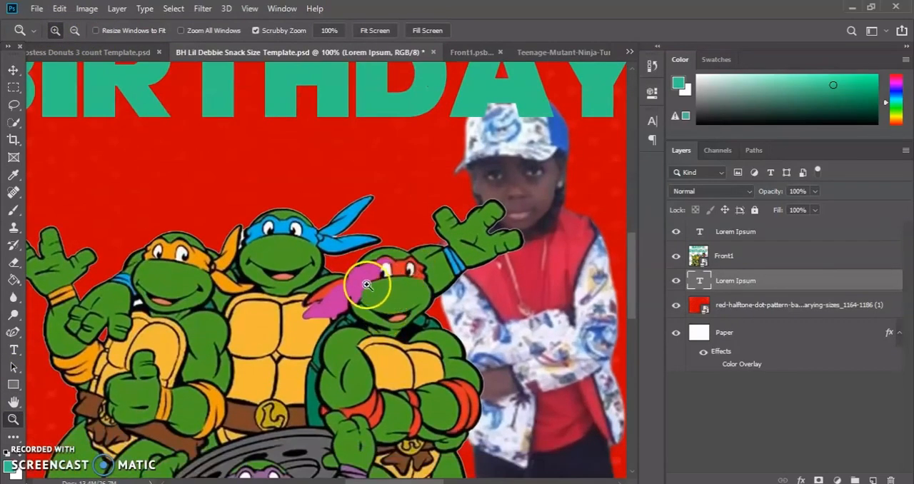
scroll(350, 296, "down", 3)
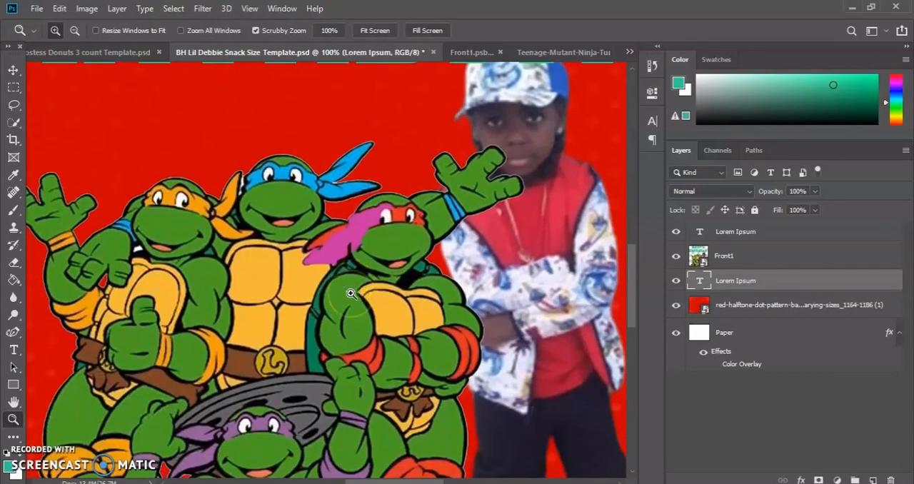
scroll(351, 294, "down", 1)
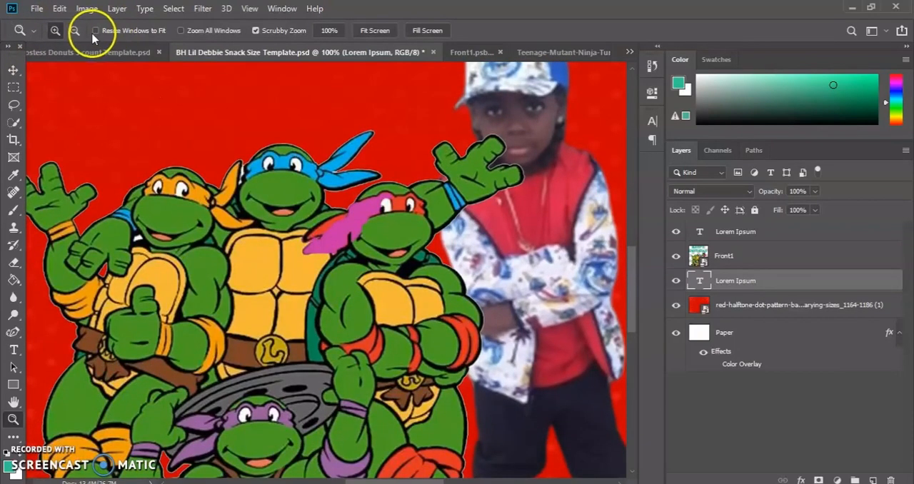
left_click(191, 203)
left_click(194, 205)
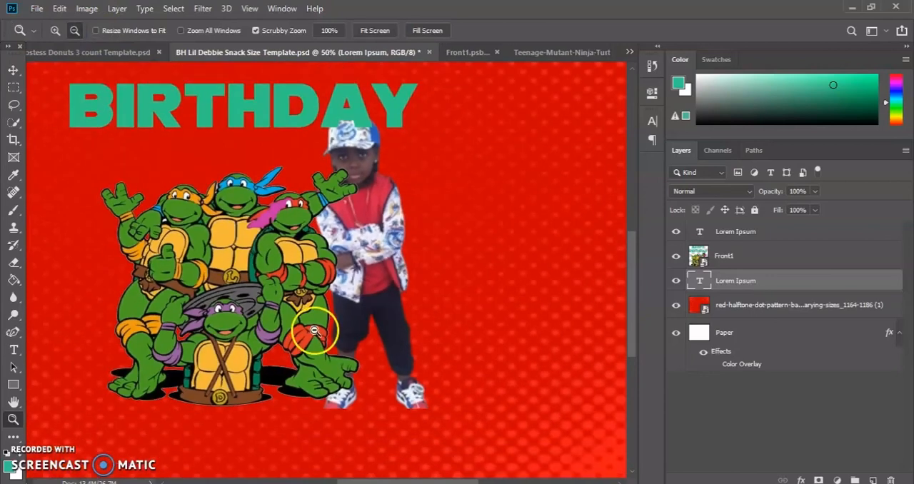
left_click(283, 297)
left_click(283, 298)
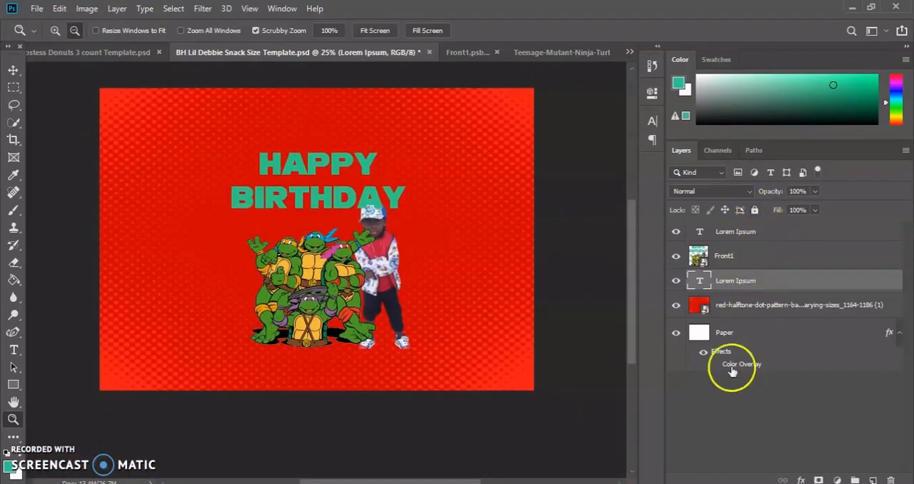
scroll(272, 223, "up", 1)
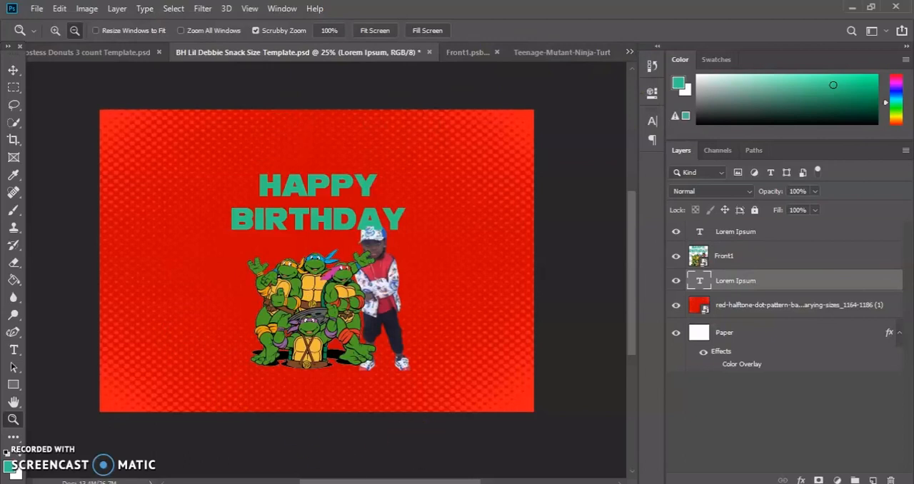
Place the blue images picture from the file folder onto the wrapper, beneath the Front1 layer.
left_click(421, 482)
left_click_drag(306, 265, 557, 245)
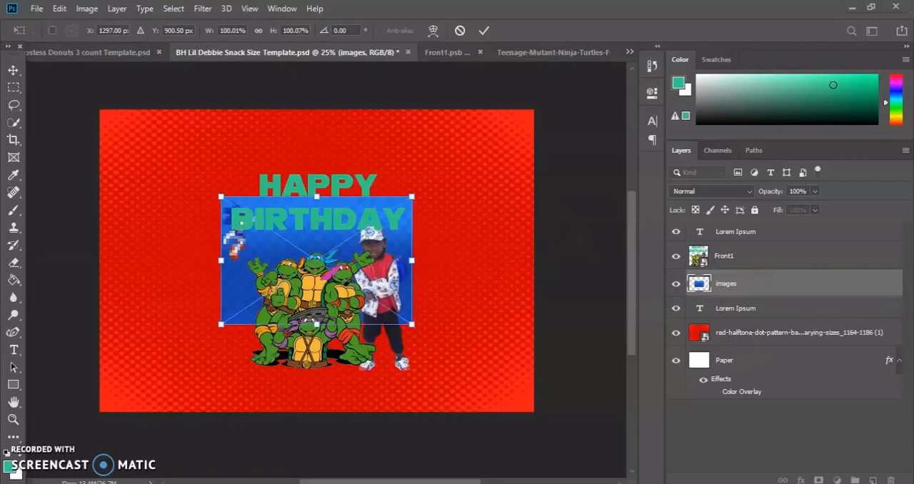
Try to place elephant-png-elephant-png-1083 from the png folder on the wrapper, and commit the pending placement of the images picture.
key("alt+Tab")
left_click(94, 240)
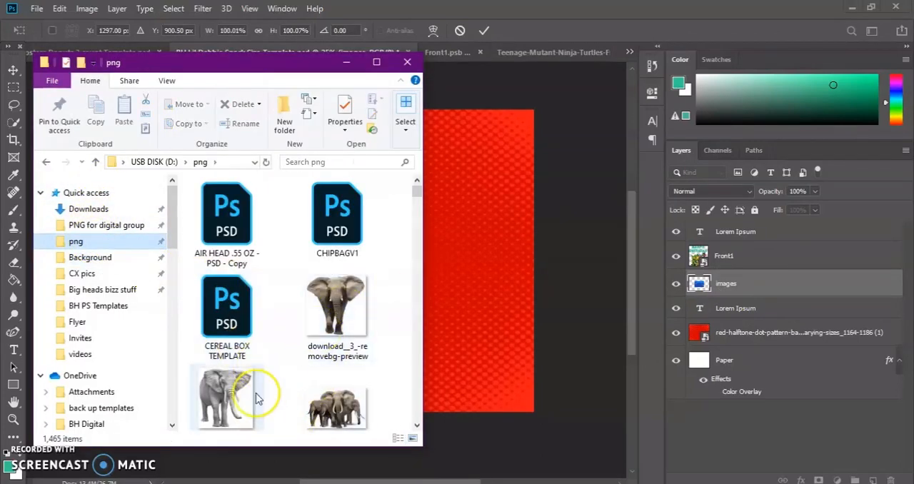
scroll(364, 379, "down", 4)
scroll(355, 347, "up", 2)
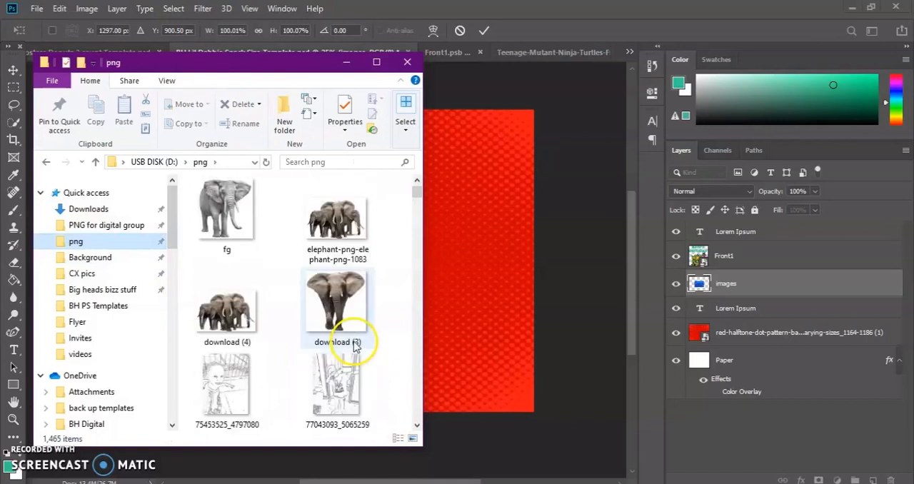
left_click_drag(350, 233, 550, 196)
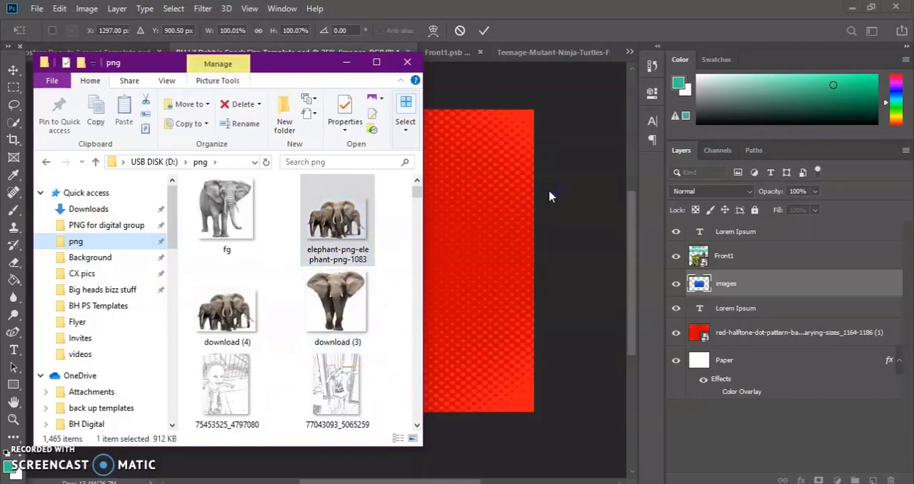
left_click(363, 264)
left_click_drag(350, 208, 553, 223)
left_click(483, 30)
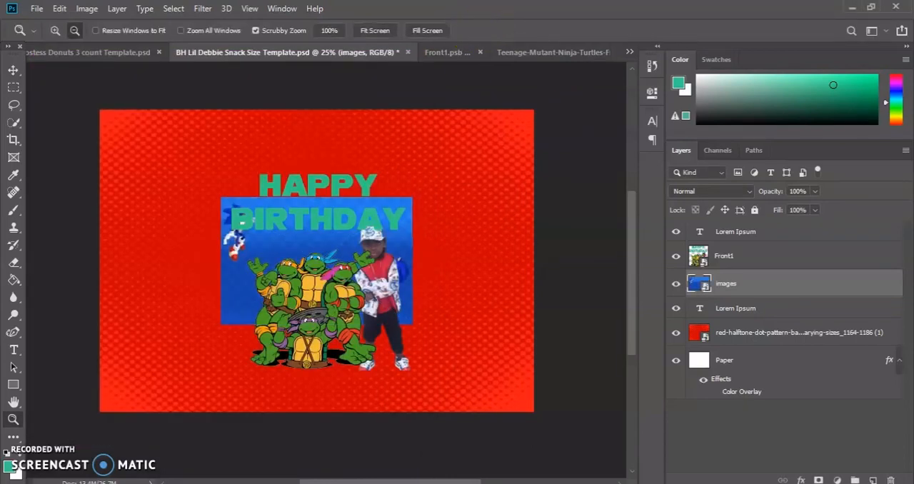
Place elephant-png-elephant-png-1083 on the wrapper, scaled to about 15.5% in the lower-left corner of the design.
key("alt+Tab")
left_click_drag(336, 219, 555, 258)
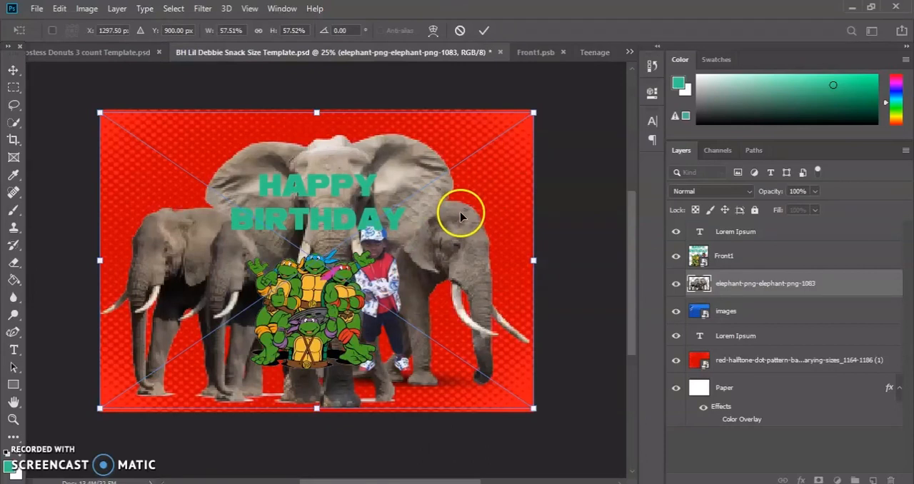
left_click_drag(534, 112, 232, 295)
left_click_drag(197, 370, 201, 374)
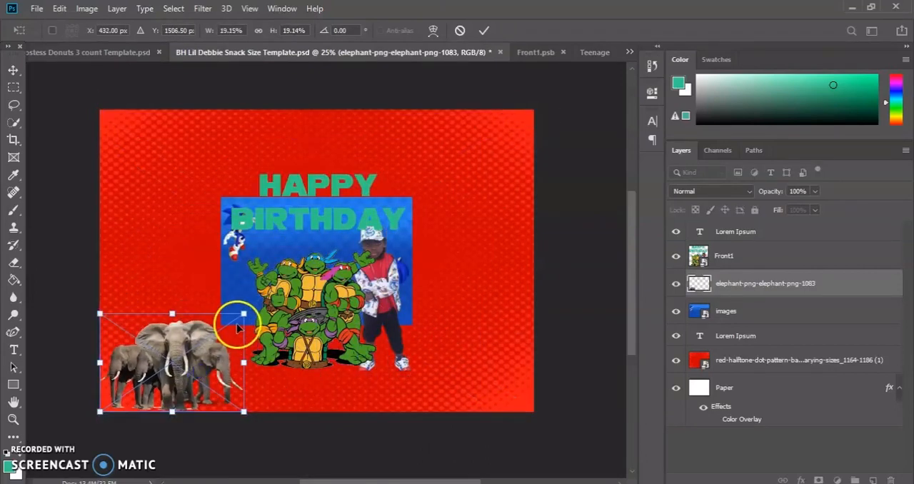
left_click_drag(243, 314, 216, 333)
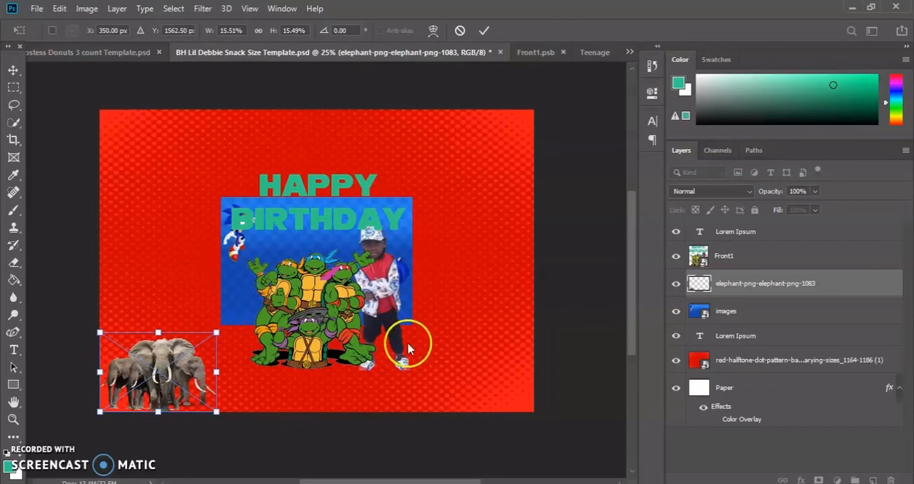
left_click(484, 30)
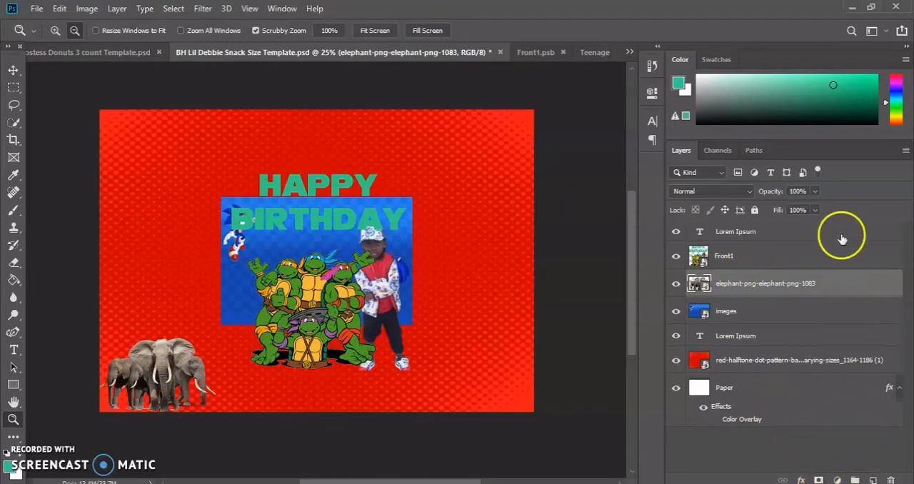
Close the Front1.psb and Teenage-Mutant-Ninja-Turtles-Free-PNG-Image.psb smart object documents.
left_click(541, 53)
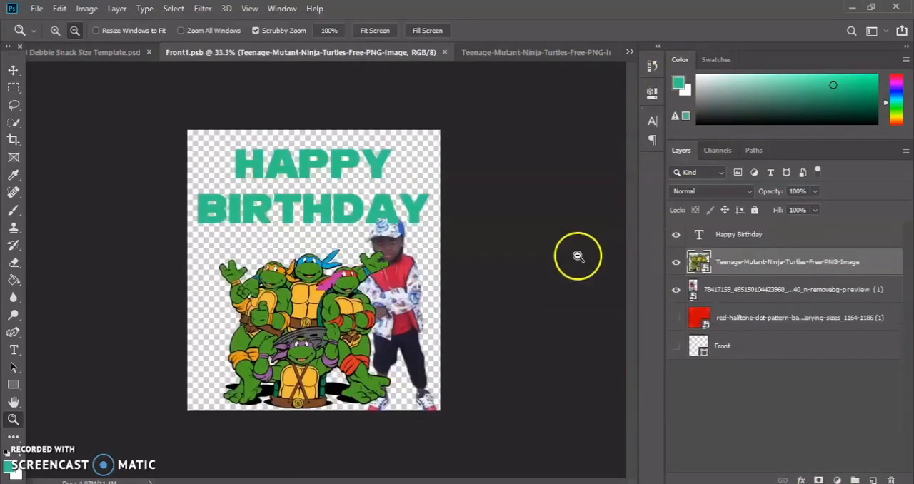
left_click(445, 53)
left_click(578, 55)
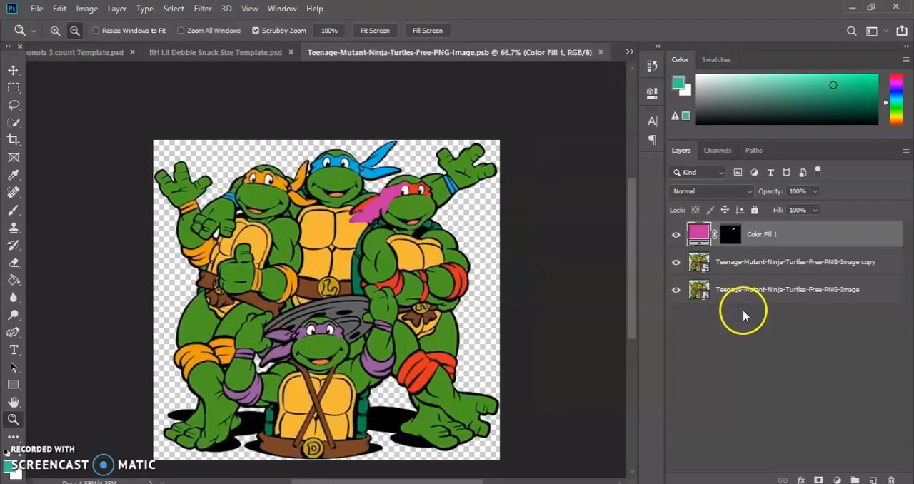
left_click(601, 53)
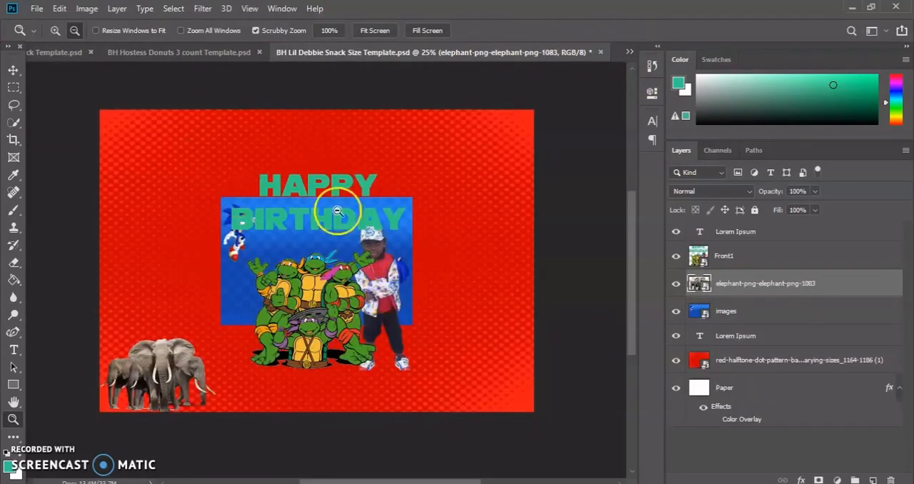
Take a closer view of the wrapper design and minimize Photoshop to return to the desktop.
left_click(344, 264)
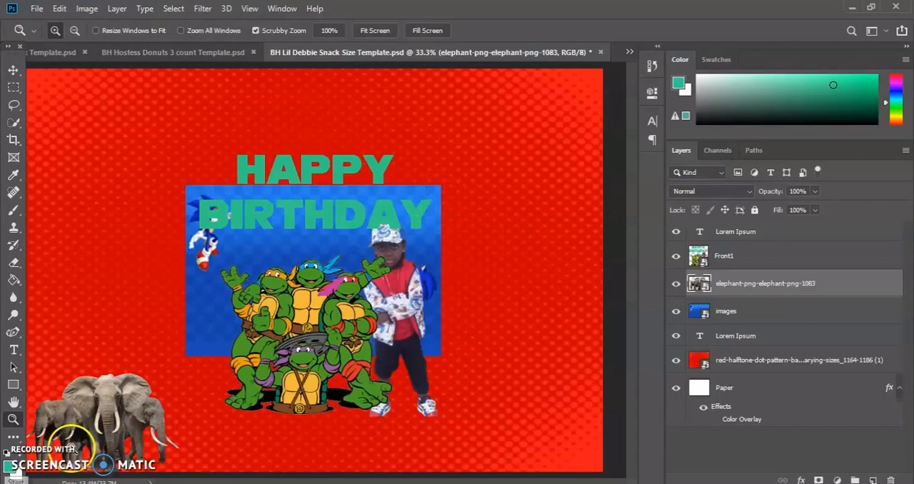
left_click(850, 7)
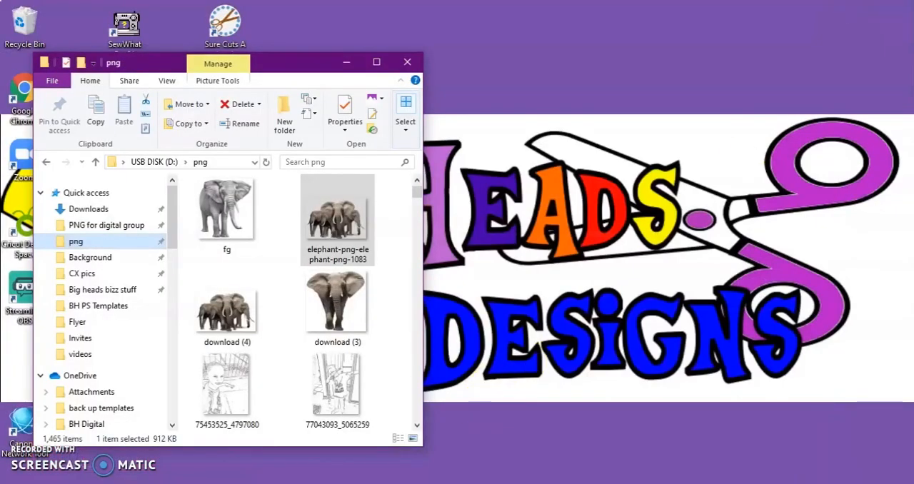
left_click(347, 481)
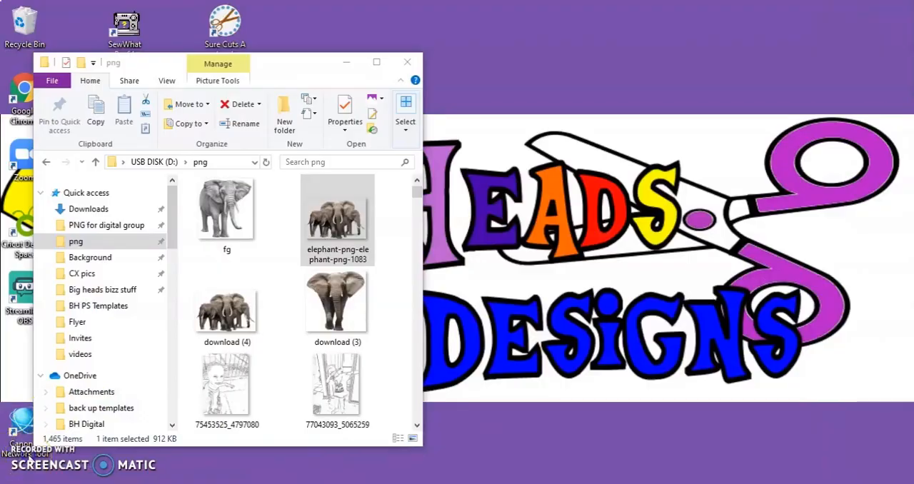